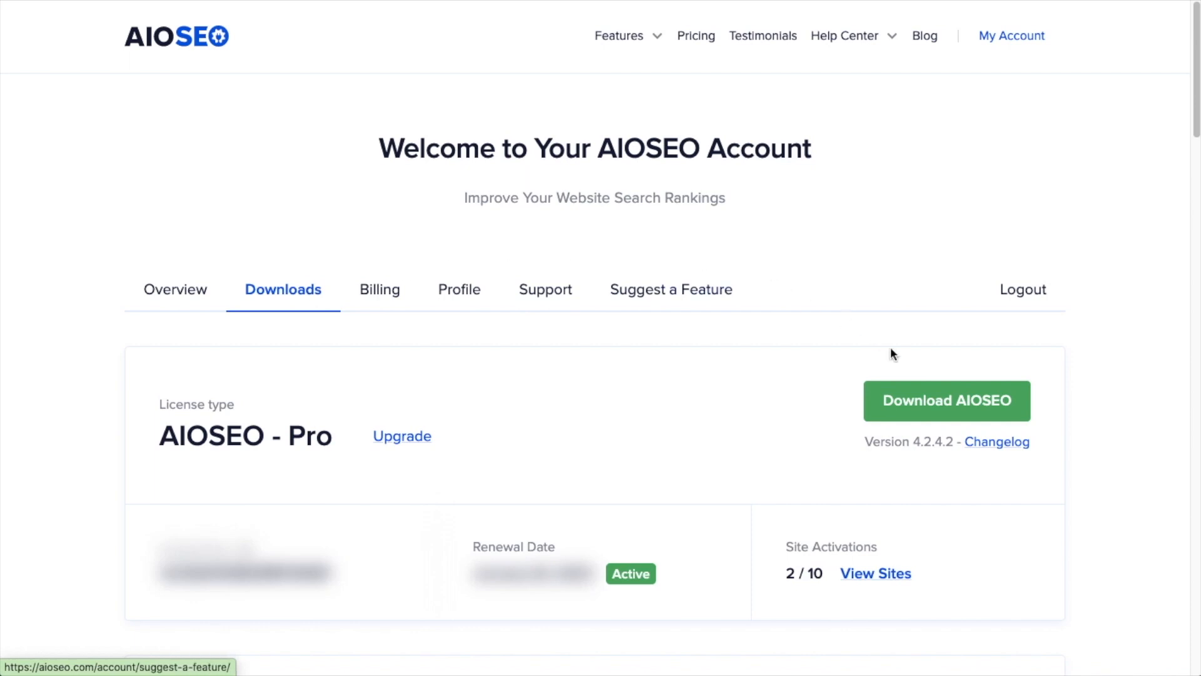
- Download AIOSEO Pro from the account page, and install and activate aioseo-pro-v4.2.4.2.zip as an uploaded plugin in WordPress
{"action": "left_click", "coordinate": [916, 401]}
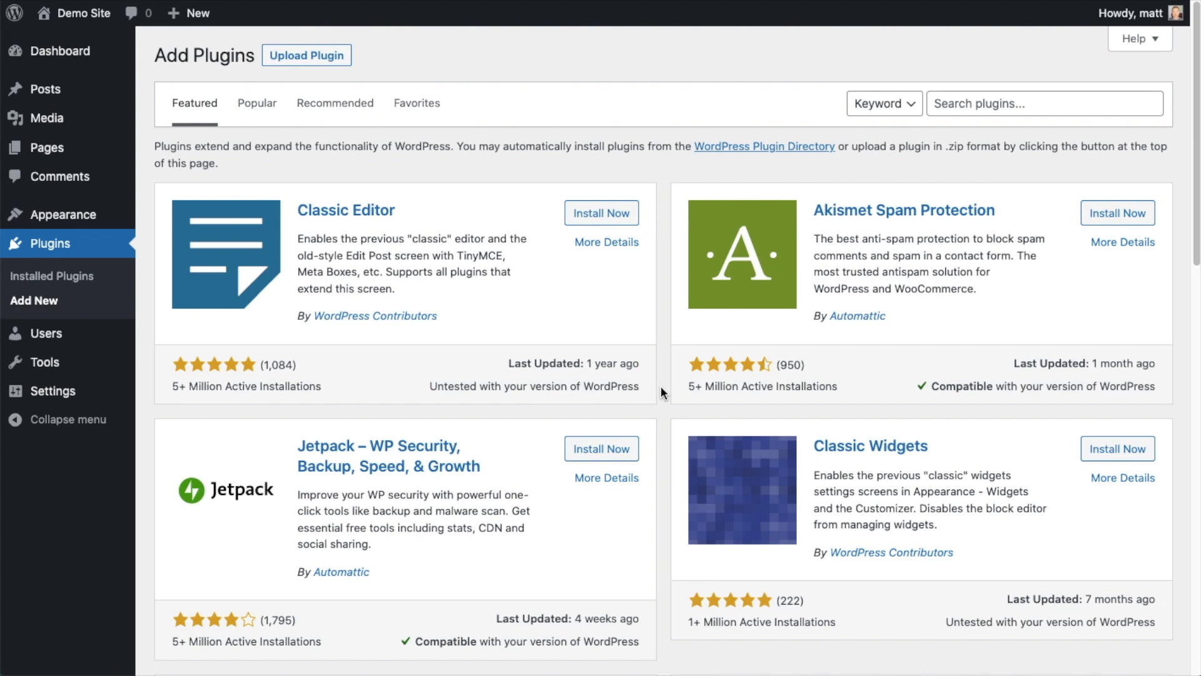
{"action": "left_click", "coordinate": [320, 55]}
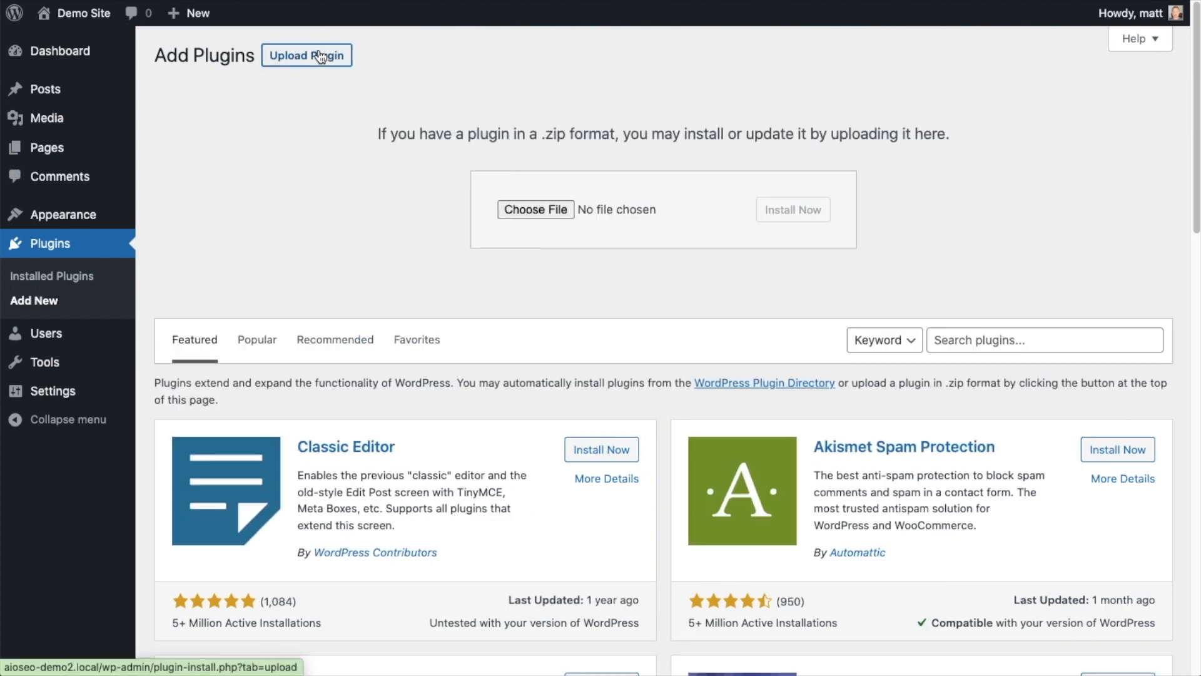
{"action": "left_click", "coordinate": [536, 210]}
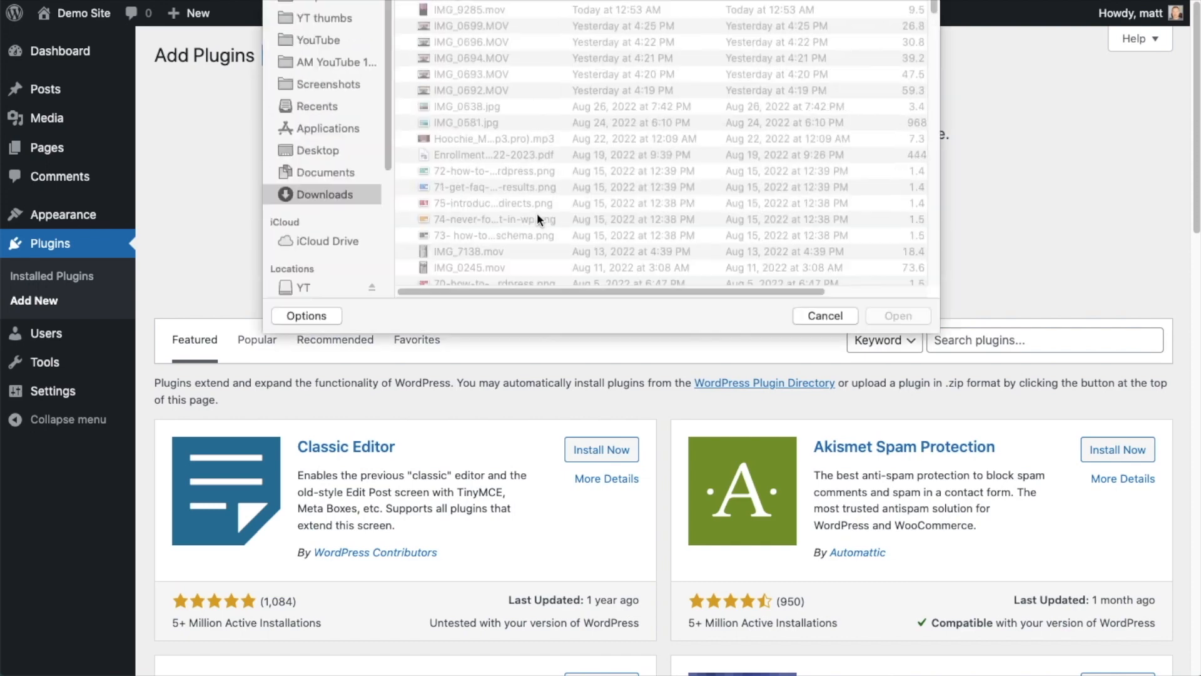
{"action": "double_click", "coordinate": [482, 60]}
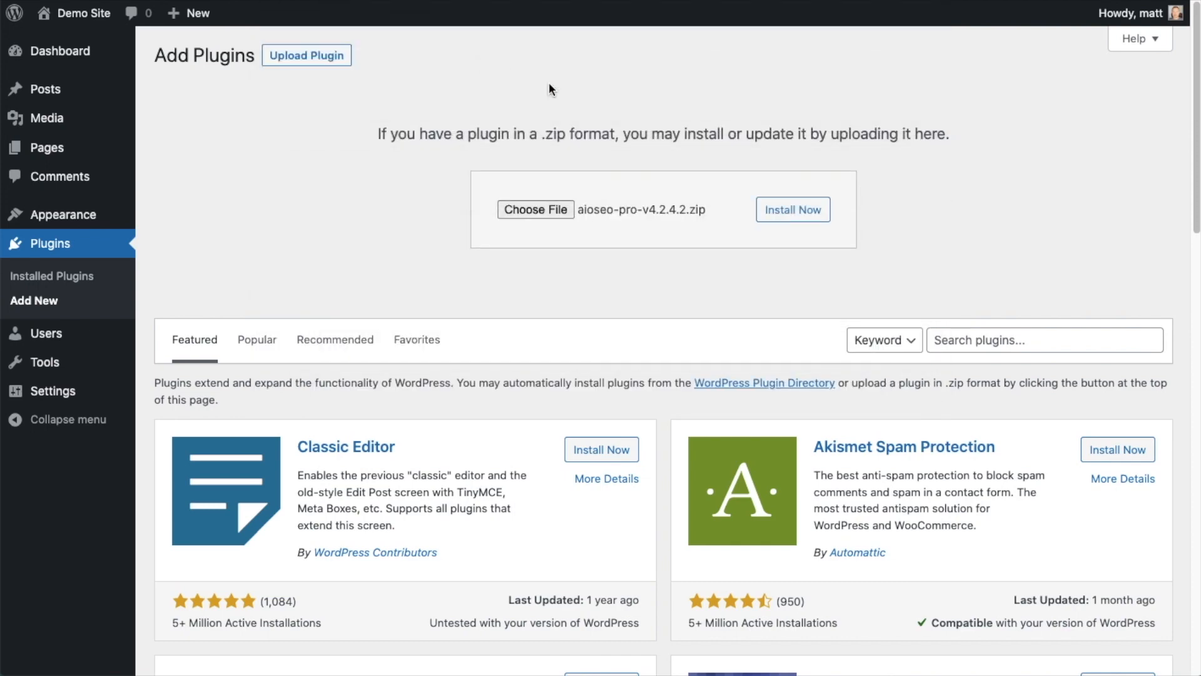
{"action": "left_click", "coordinate": [778, 217]}
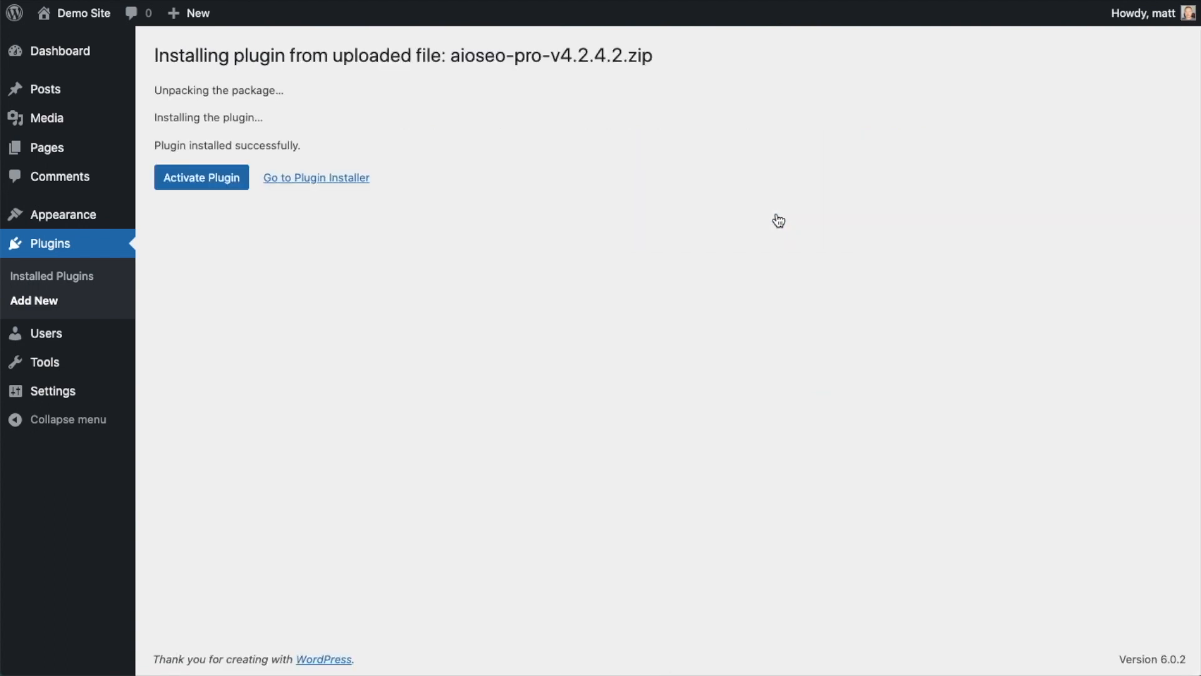
{"action": "left_click", "coordinate": [194, 178]}
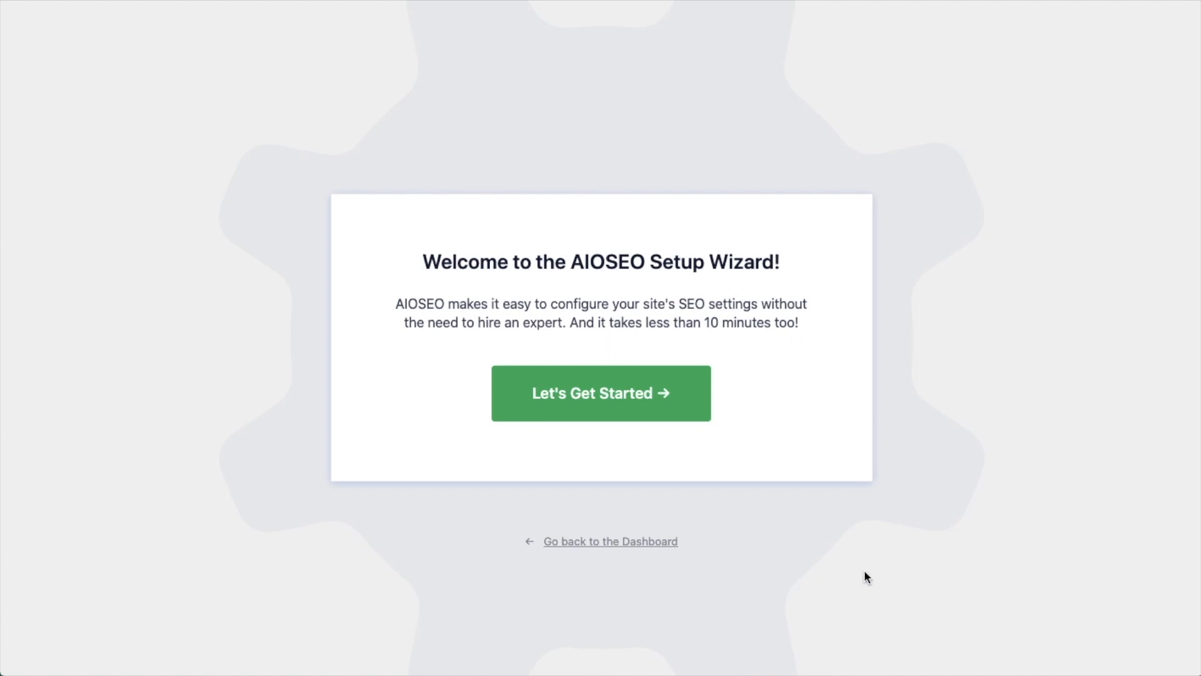
- Leave the setup wizard for the AIOSEO dashboard and open the license key settings from the Site Score notice
{"action": "left_click", "coordinate": [608, 548]}
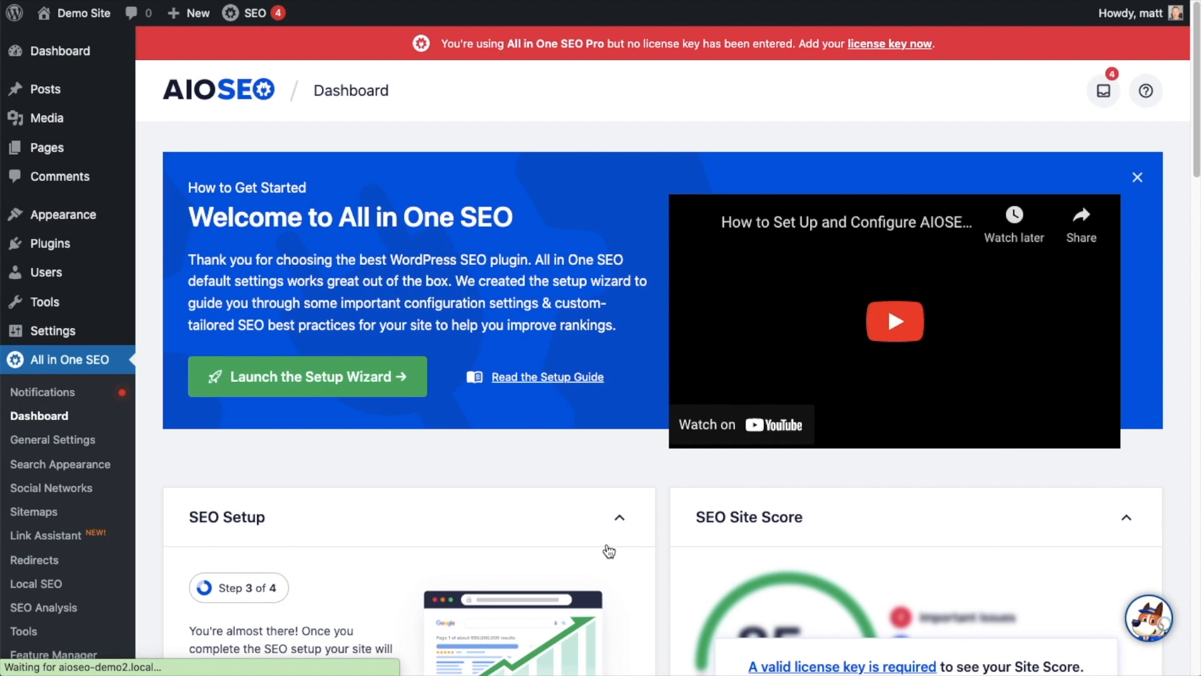
{"action": "scroll", "coordinate": [661, 315], "scroll_direction": "down", "scroll_amount": 4}
{"action": "scroll", "coordinate": [660, 320], "scroll_direction": "down", "scroll_amount": 3}
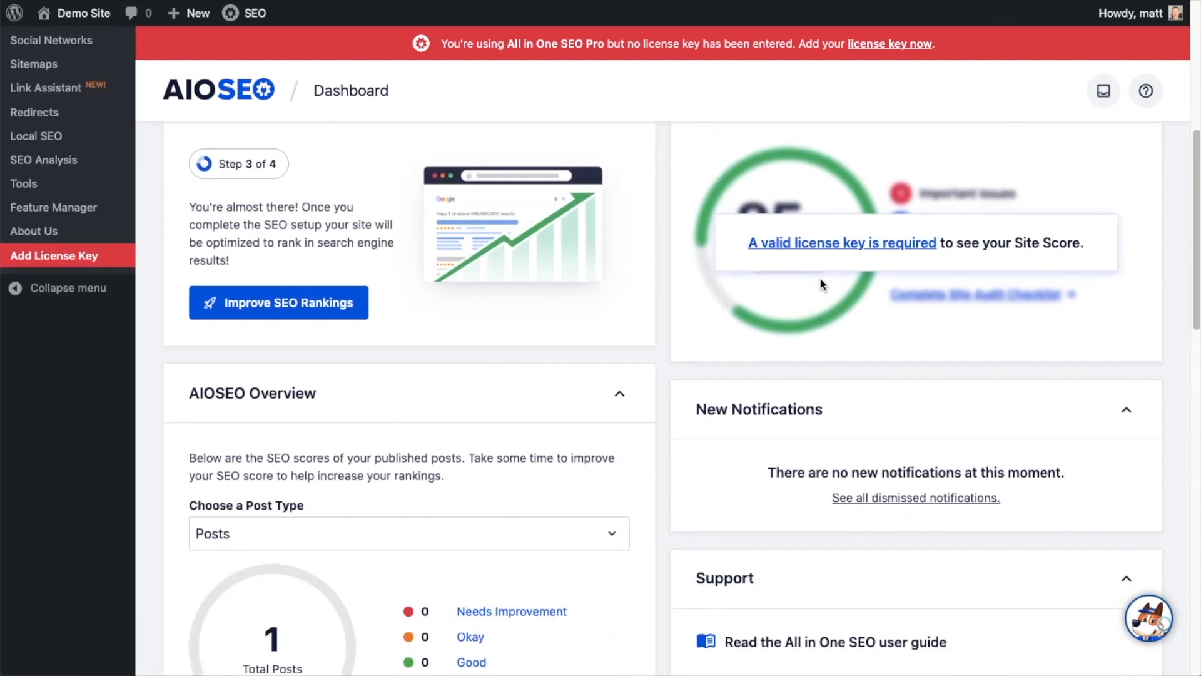
{"action": "left_click", "coordinate": [826, 244]}
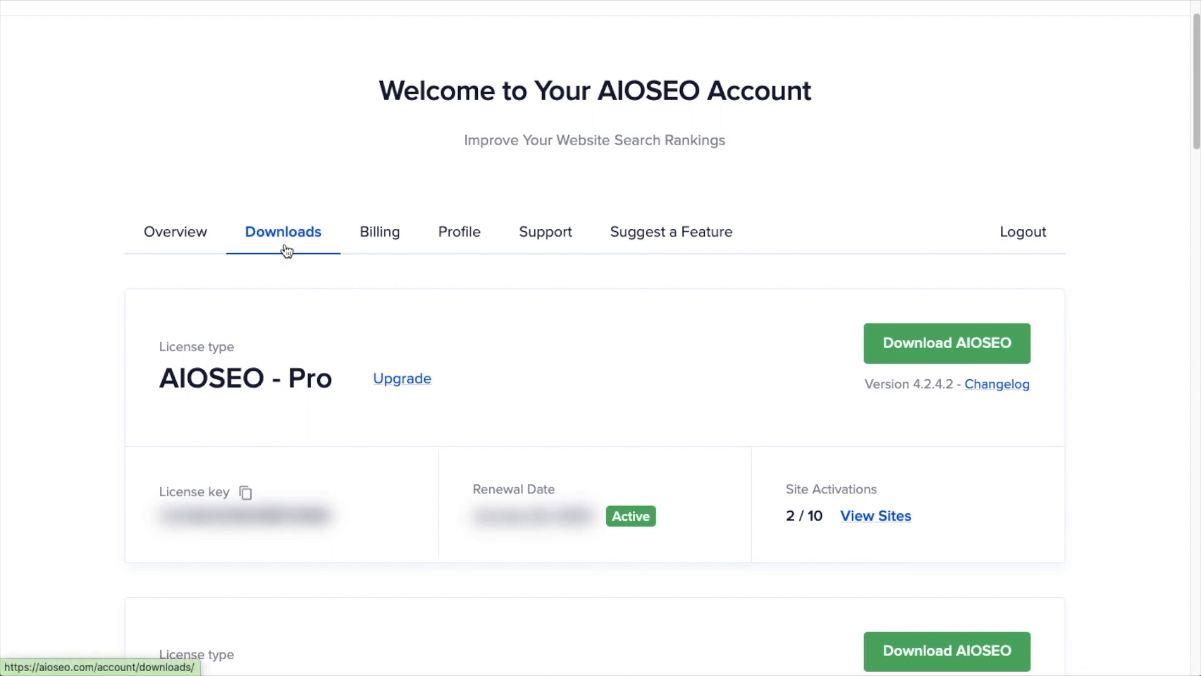
- Copy the license key from the AIOSEO account, paste it into the License Key field, connect it and save the changes
{"action": "left_click", "coordinate": [246, 494]}
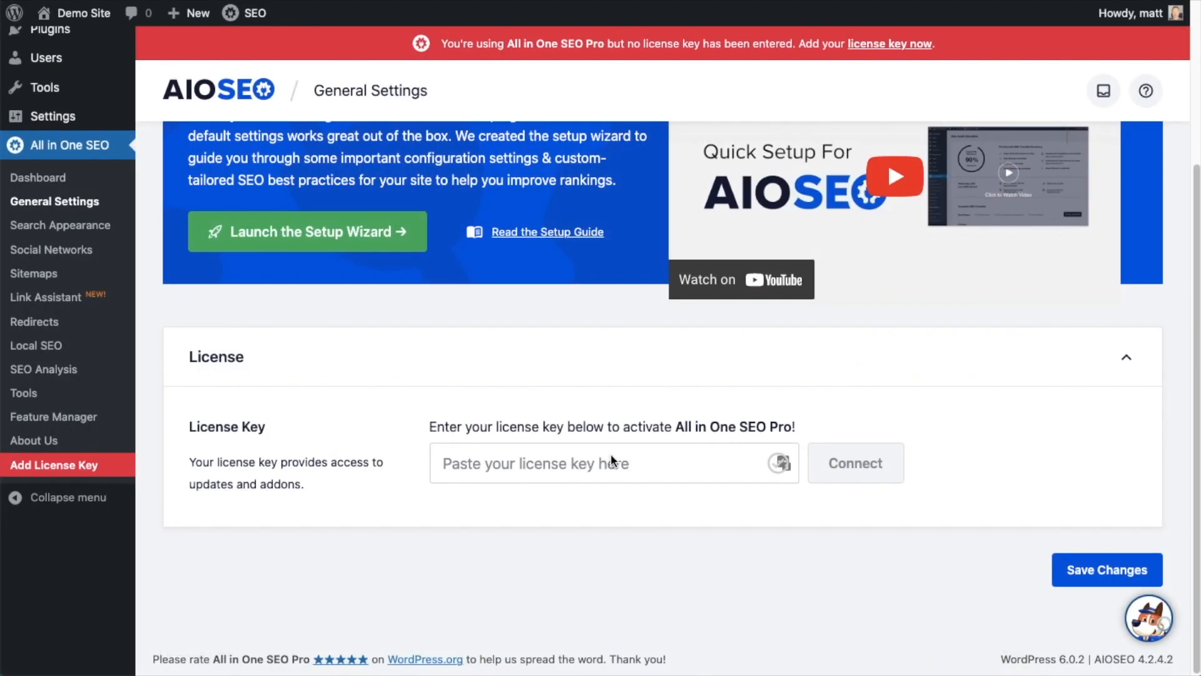
{"action": "left_click", "coordinate": [543, 463]}
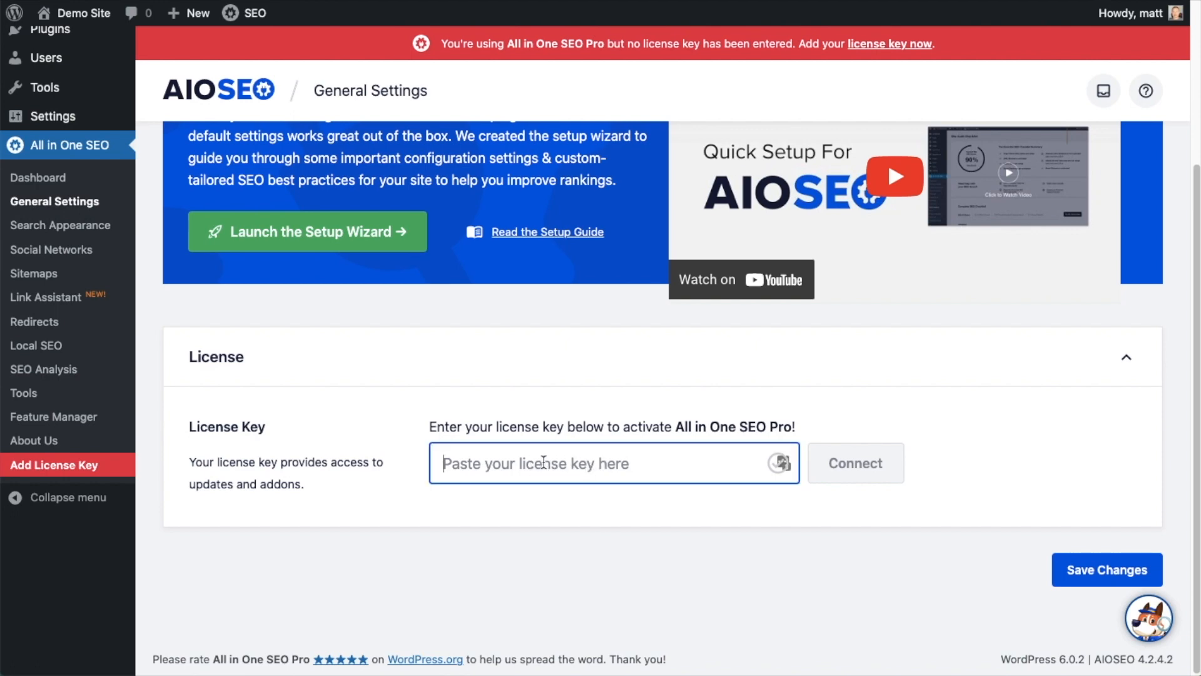
{"action": "key", "text": "ctrl+v"}
{"action": "left_click", "coordinate": [862, 463]}
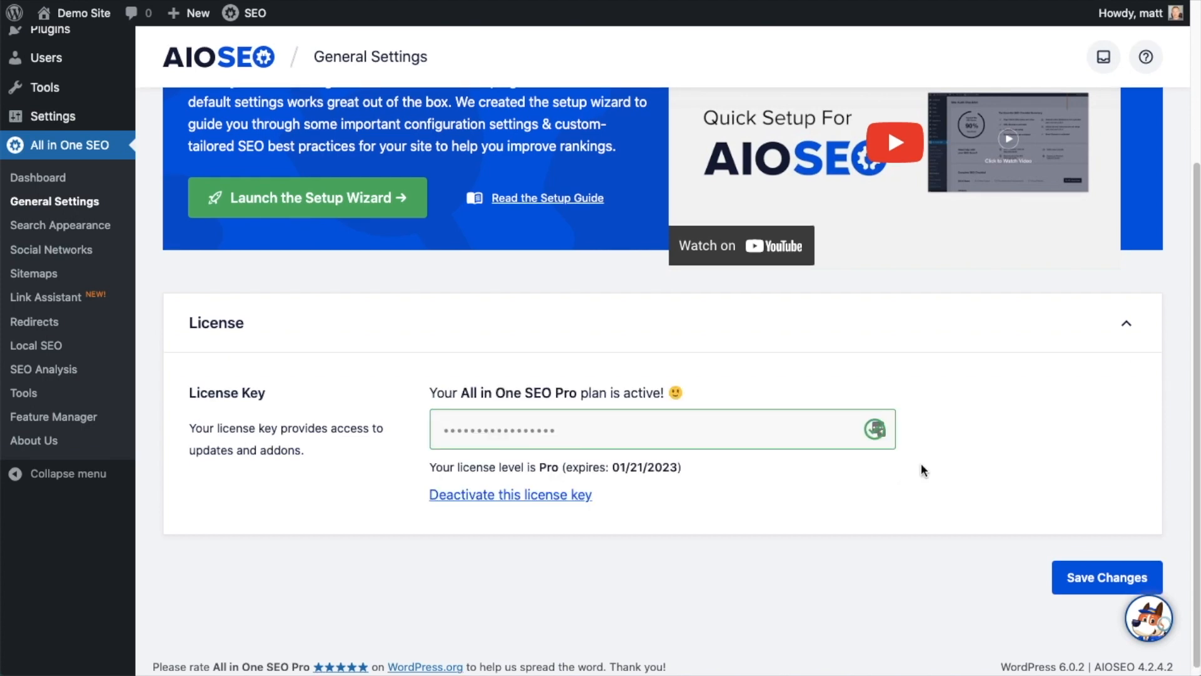
{"action": "left_click", "coordinate": [1113, 577]}
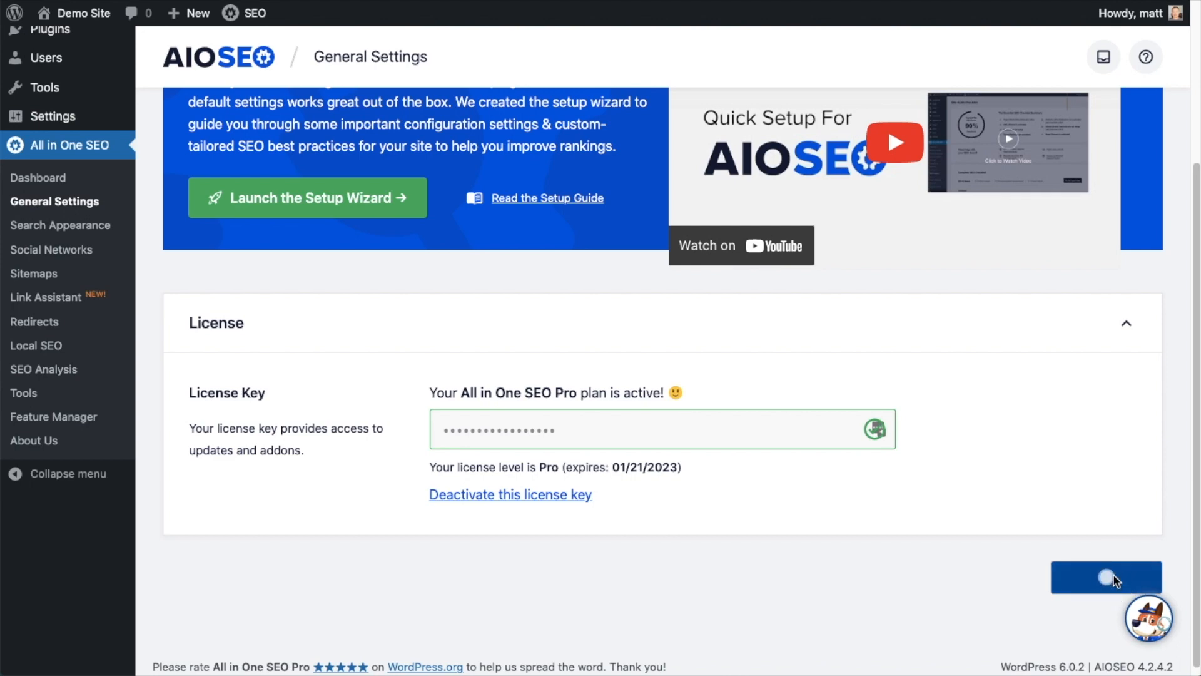
- Return to the WordPress dashboard and open the post "The Best WordPress Image Compression Plugins" for editing
{"action": "scroll", "coordinate": [839, 440], "scroll_direction": "up", "scroll_amount": 1}
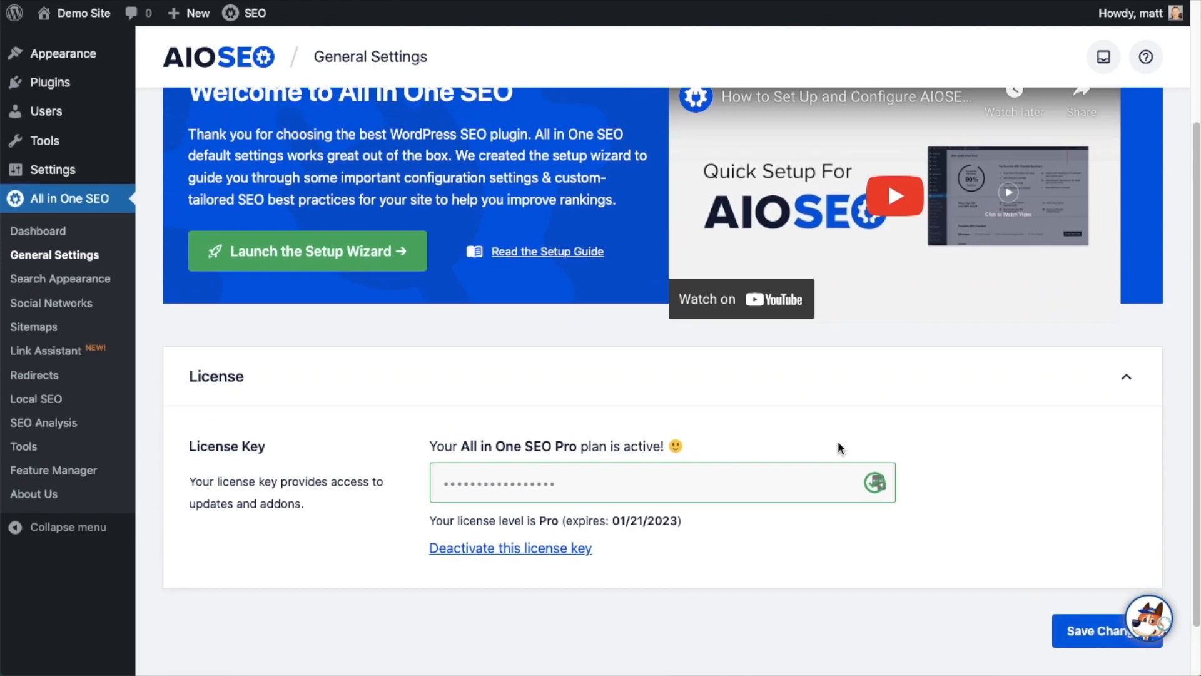
{"action": "scroll", "coordinate": [838, 448], "scroll_direction": "up", "scroll_amount": 3}
{"action": "left_click", "coordinate": [68, 56]}
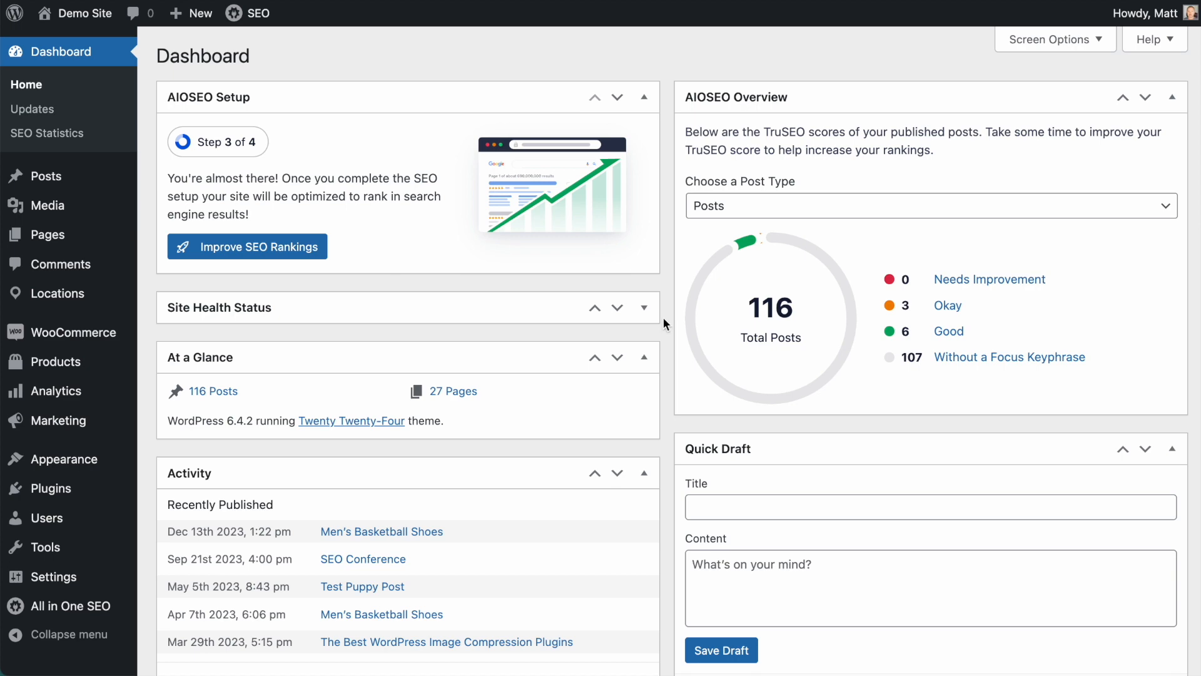
{"action": "left_click", "coordinate": [50, 176]}
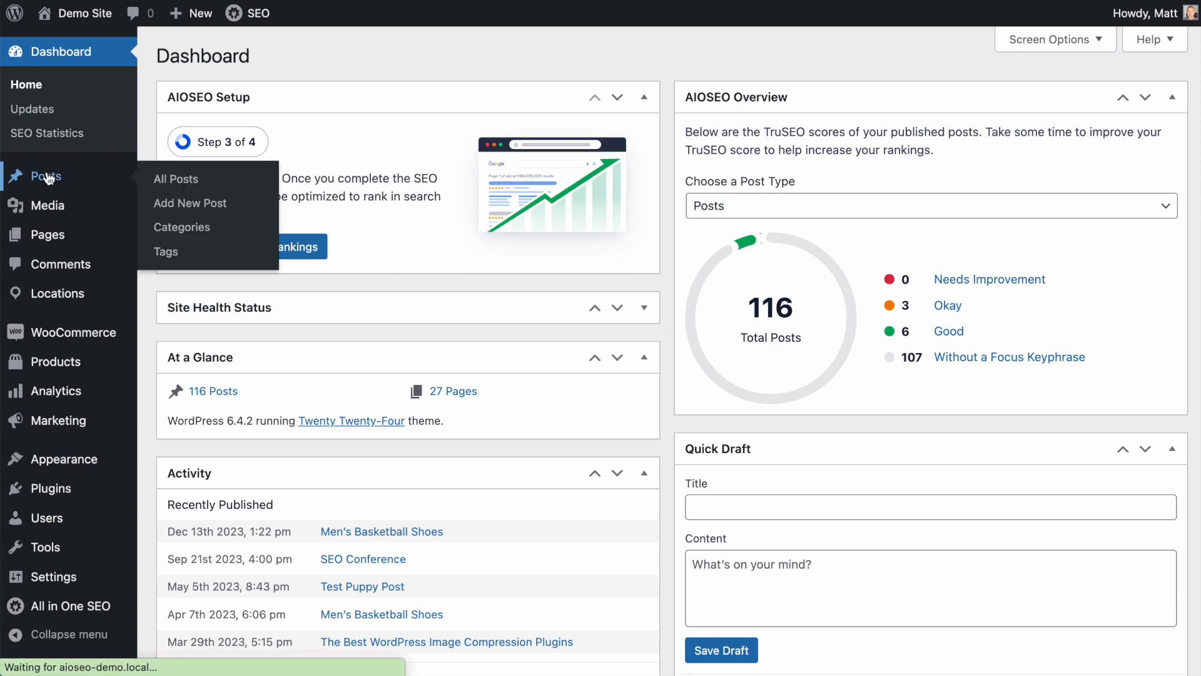
{"action": "scroll", "coordinate": [531, 250], "scroll_direction": "down", "scroll_amount": 5}
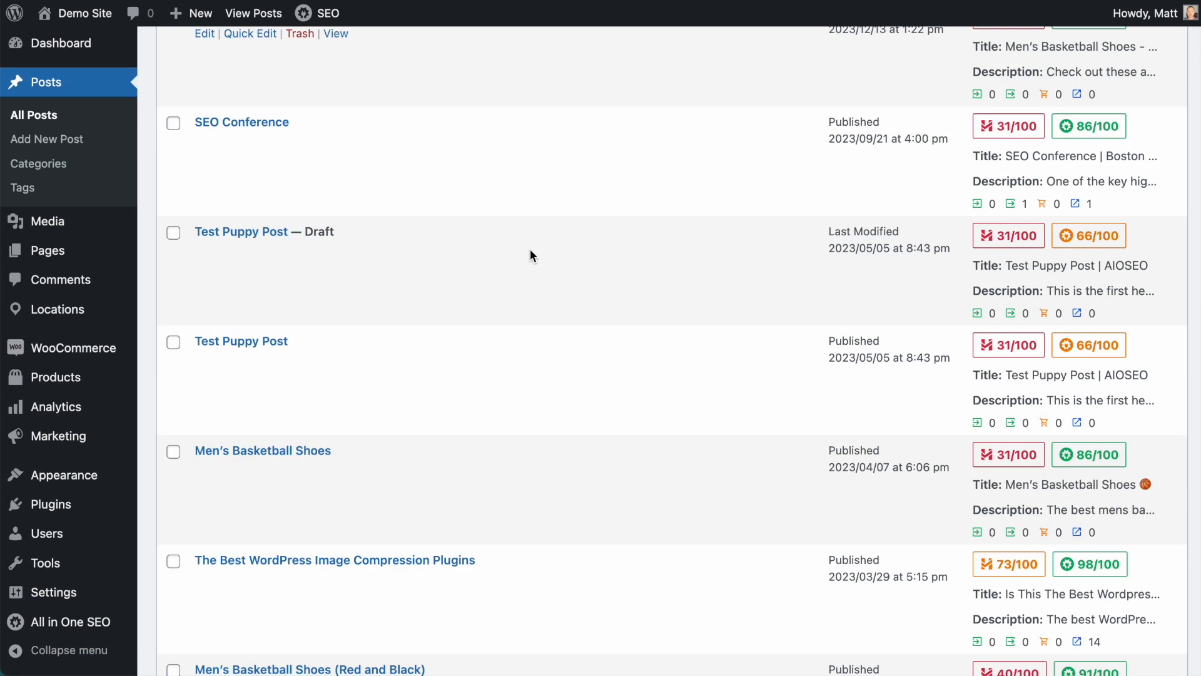
{"action": "scroll", "coordinate": [531, 254], "scroll_direction": "down", "scroll_amount": 4}
{"action": "left_click", "coordinate": [333, 226]}
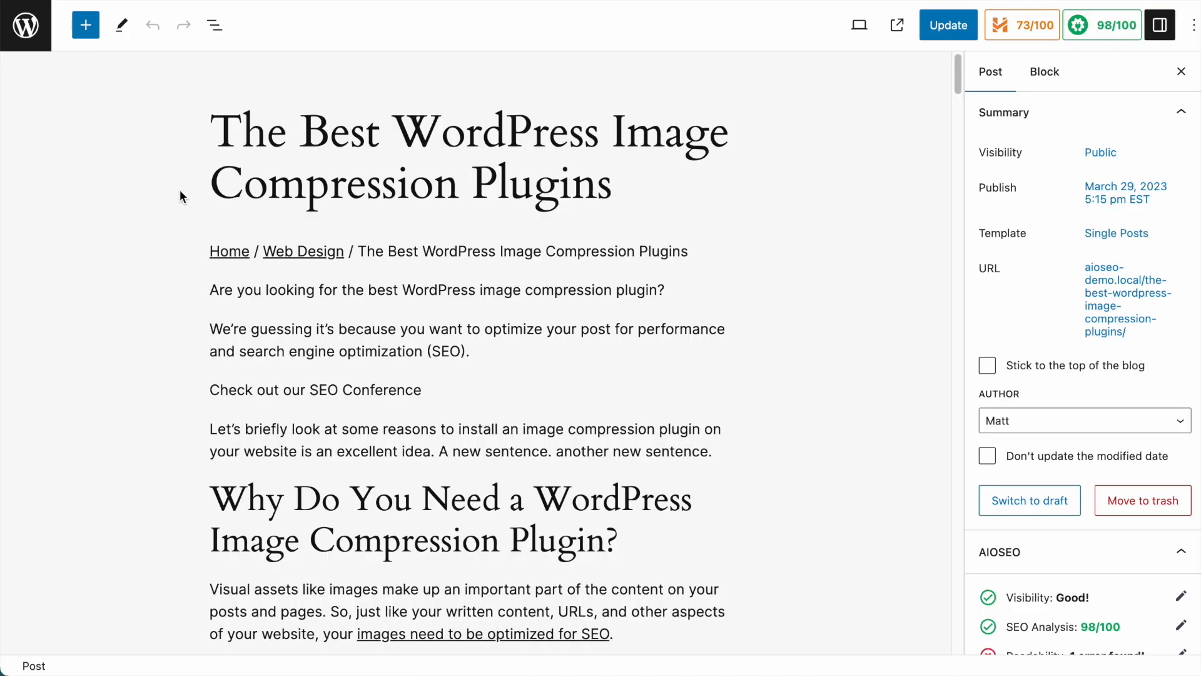
- Go to the Post Title field in the AIOSEO Settings below the article content
{"action": "scroll", "coordinate": [780, 230], "scroll_direction": "down", "scroll_amount": 20}
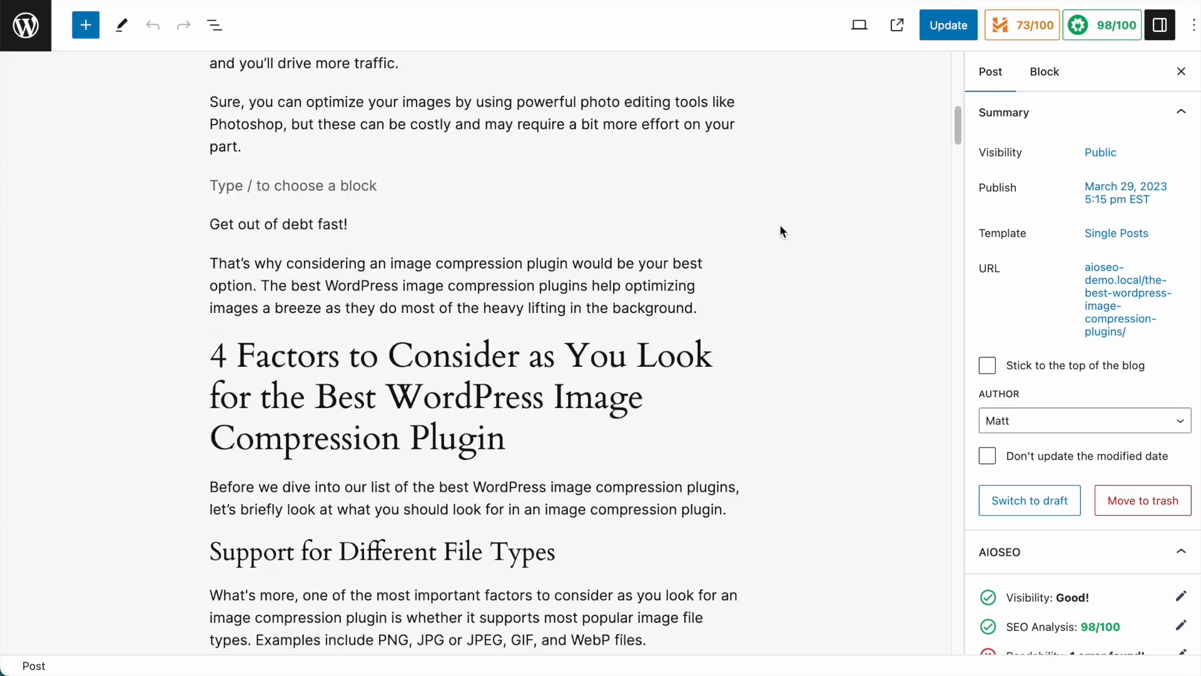
{"action": "scroll", "coordinate": [781, 227], "scroll_direction": "down", "scroll_amount": 20}
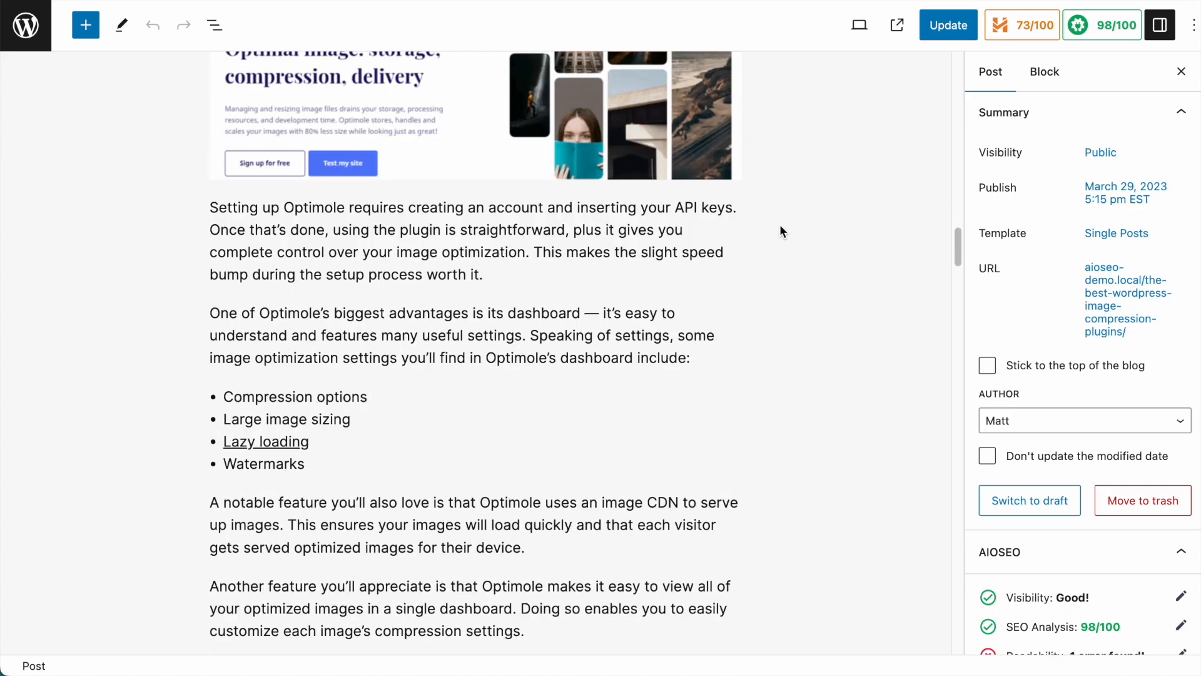
{"action": "scroll", "coordinate": [780, 228], "scroll_direction": "down", "scroll_amount": 20}
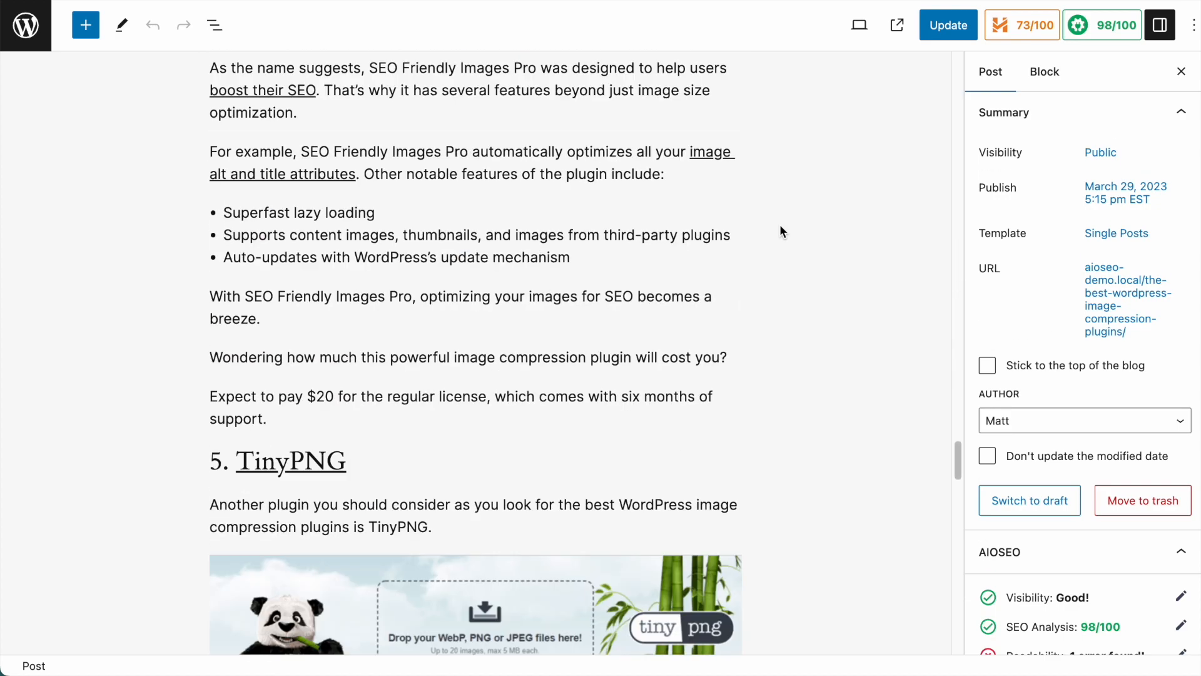
{"action": "scroll", "coordinate": [781, 230], "scroll_direction": "down", "scroll_amount": 5}
{"action": "scroll", "coordinate": [780, 230], "scroll_direction": "up", "scroll_amount": 2}
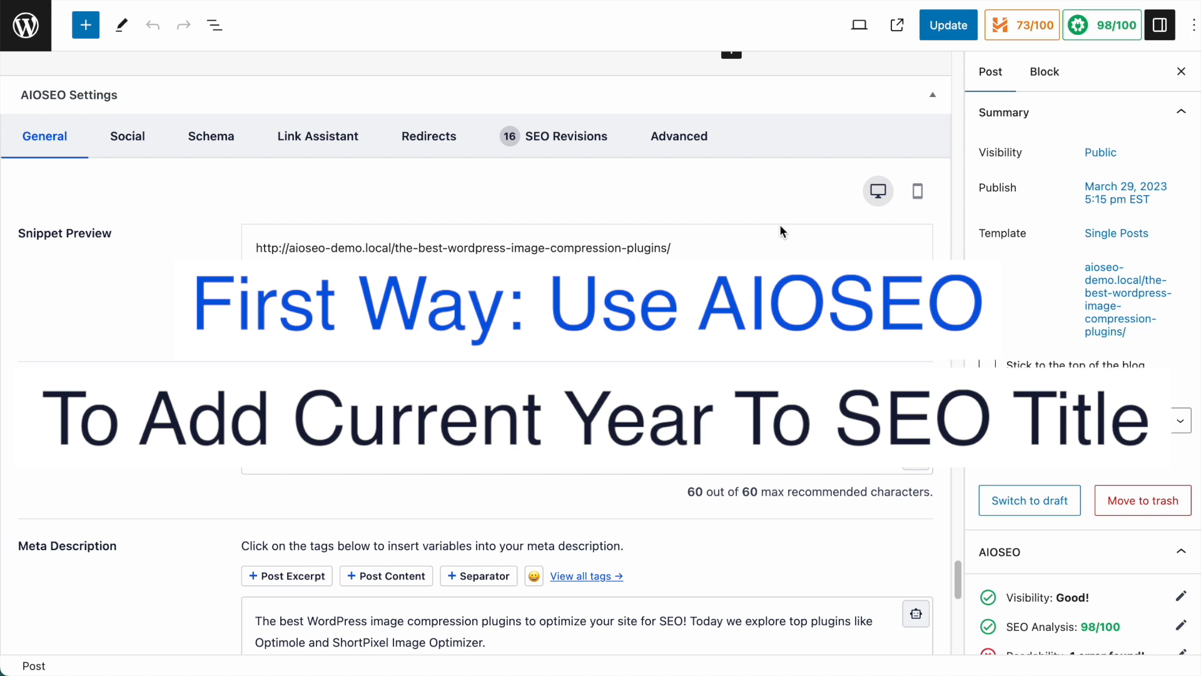
{"action": "scroll", "coordinate": [135, 334], "scroll_direction": "down", "scroll_amount": 3}
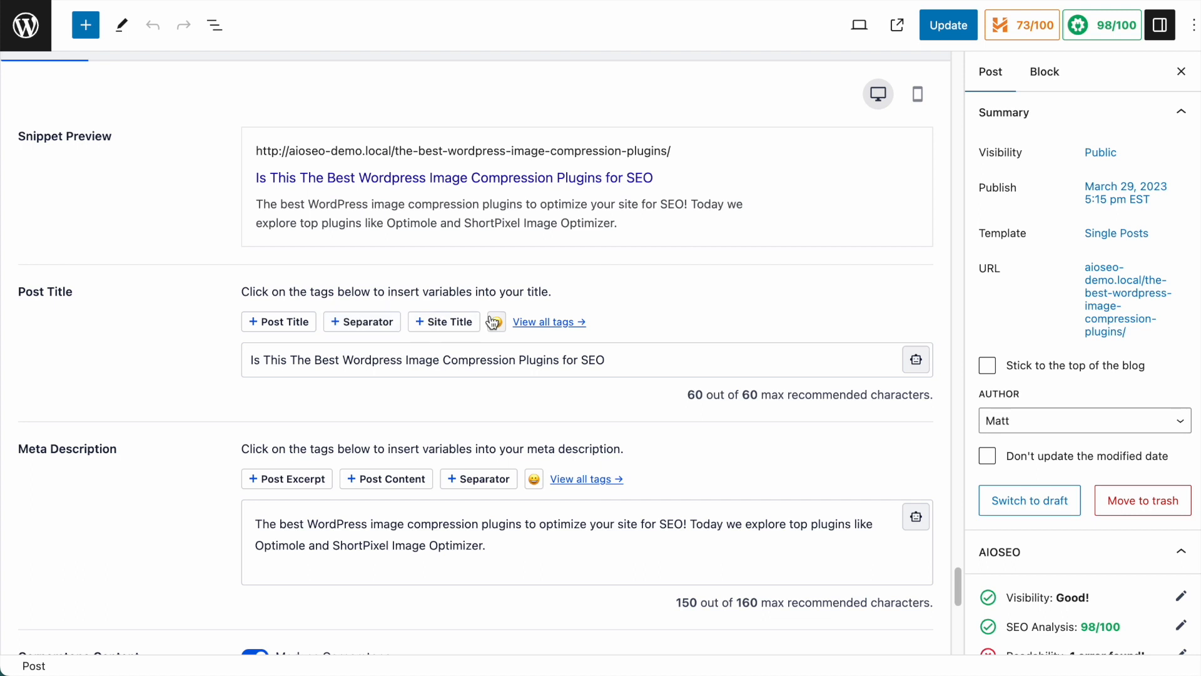
- Look through all smart tags available for the SEO post title, and remove the stray # from the title
{"action": "left_click", "coordinate": [545, 322]}
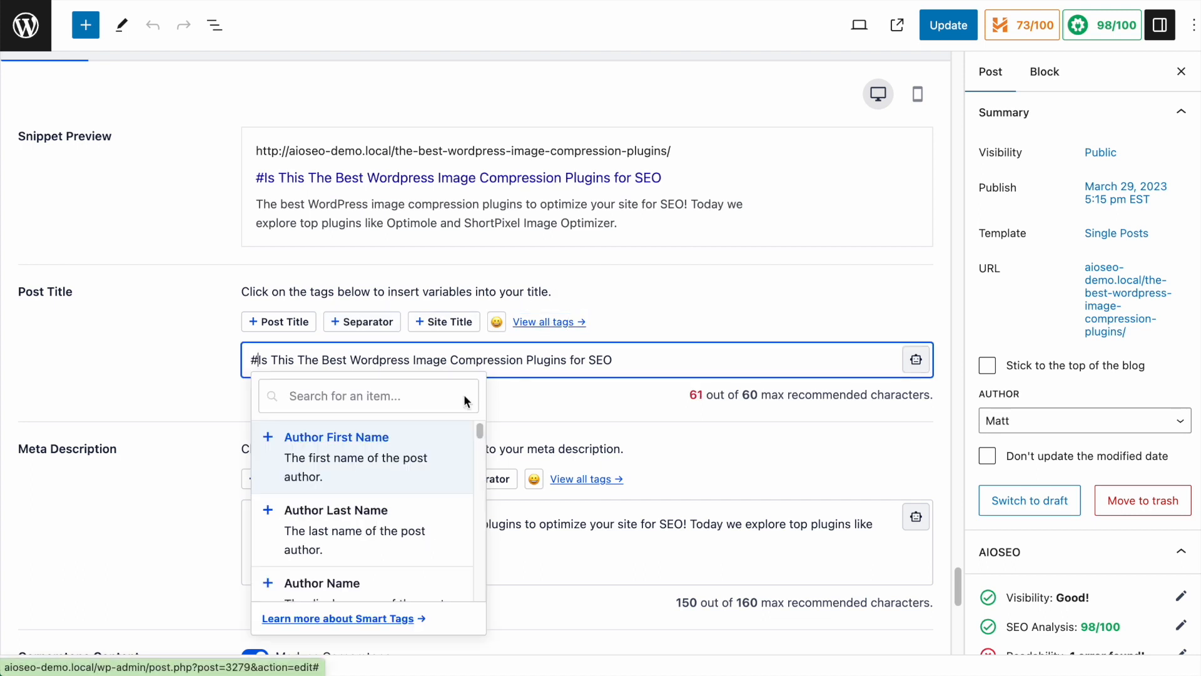
{"action": "scroll", "coordinate": [362, 494], "scroll_direction": "down", "scroll_amount": 1}
{"action": "scroll", "coordinate": [363, 494], "scroll_direction": "down", "scroll_amount": 5}
{"action": "scroll", "coordinate": [362, 482], "scroll_direction": "up", "scroll_amount": 8}
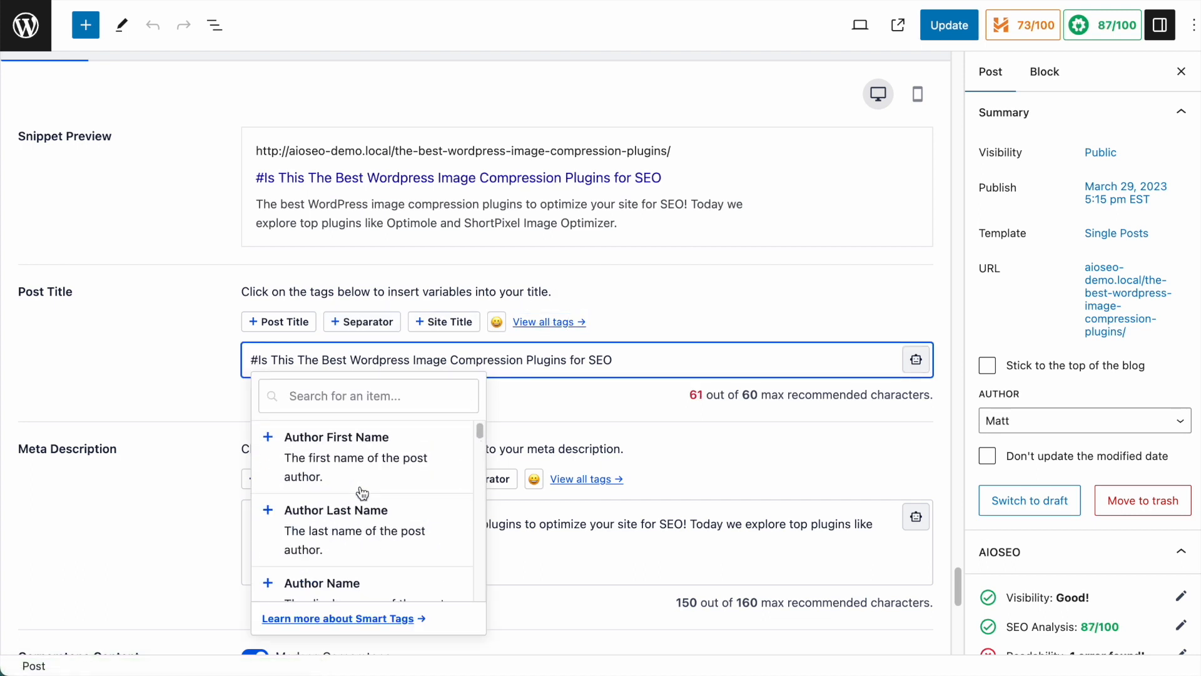
{"action": "left_click", "coordinate": [209, 347]}
{"action": "left_click", "coordinate": [256, 359]}
{"action": "key", "text": "BackSpace"}
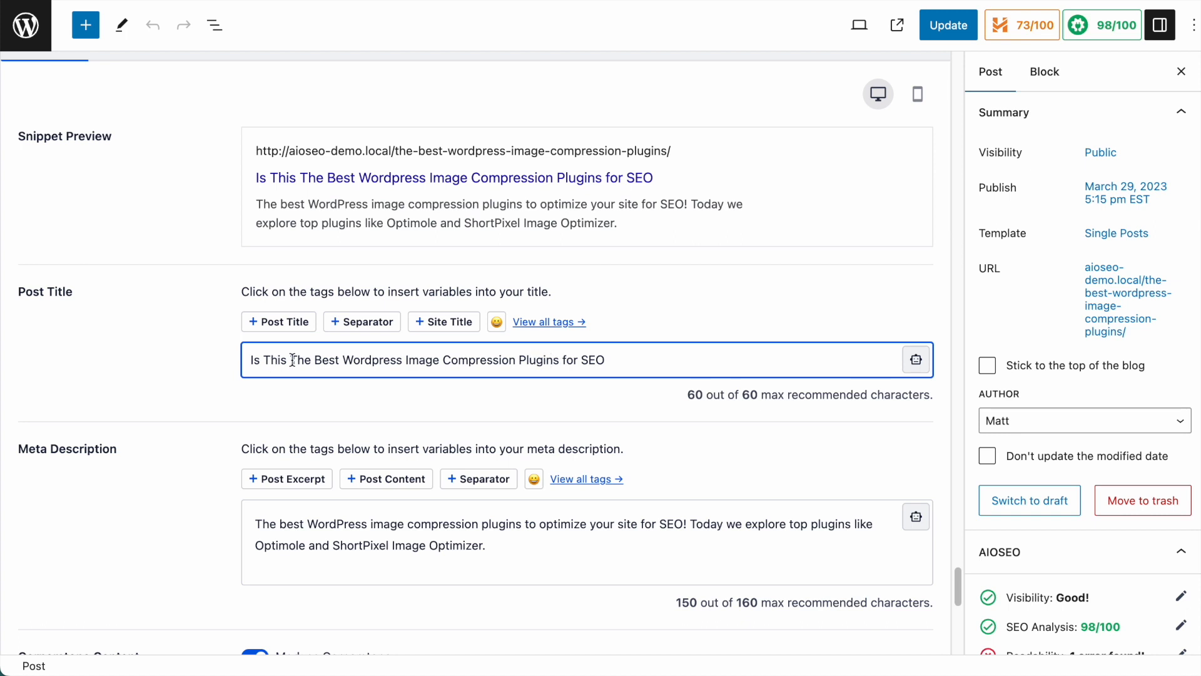
- Remove "Is This" from the start of the SEO post title and add 2024 at its end
{"action": "left_click_drag", "start_coordinate": [291, 360], "coordinate": [211, 364]}
{"action": "key", "text": "BackSpace"}
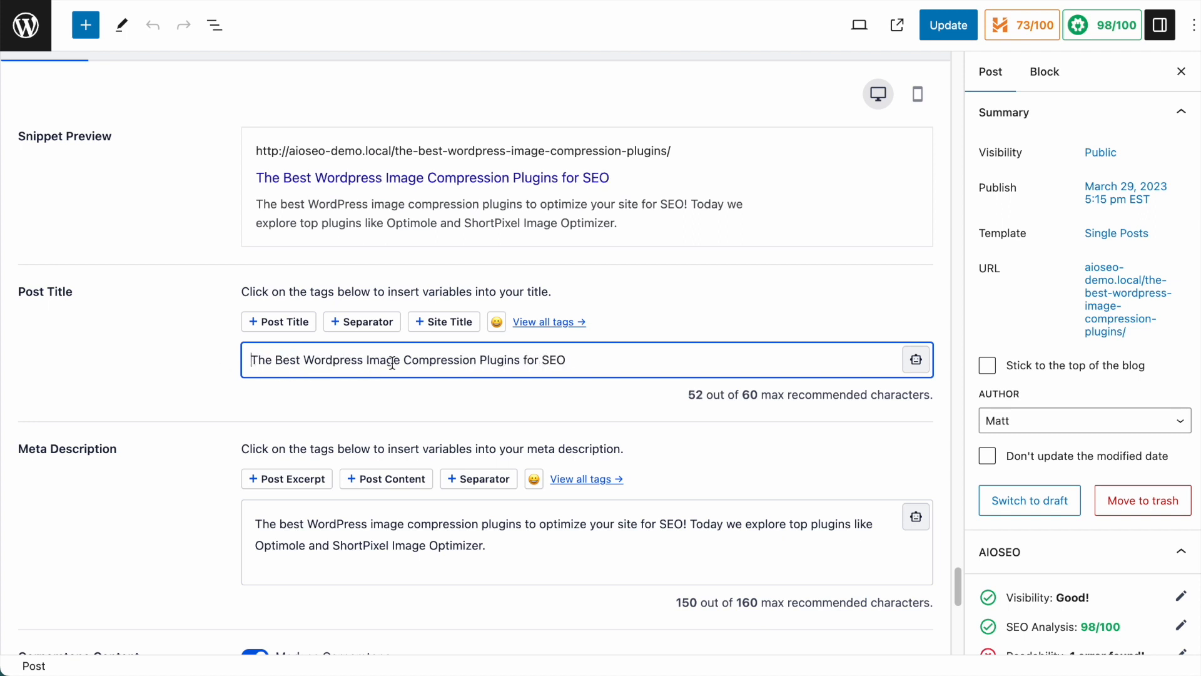
{"action": "left_click", "coordinate": [593, 359]}
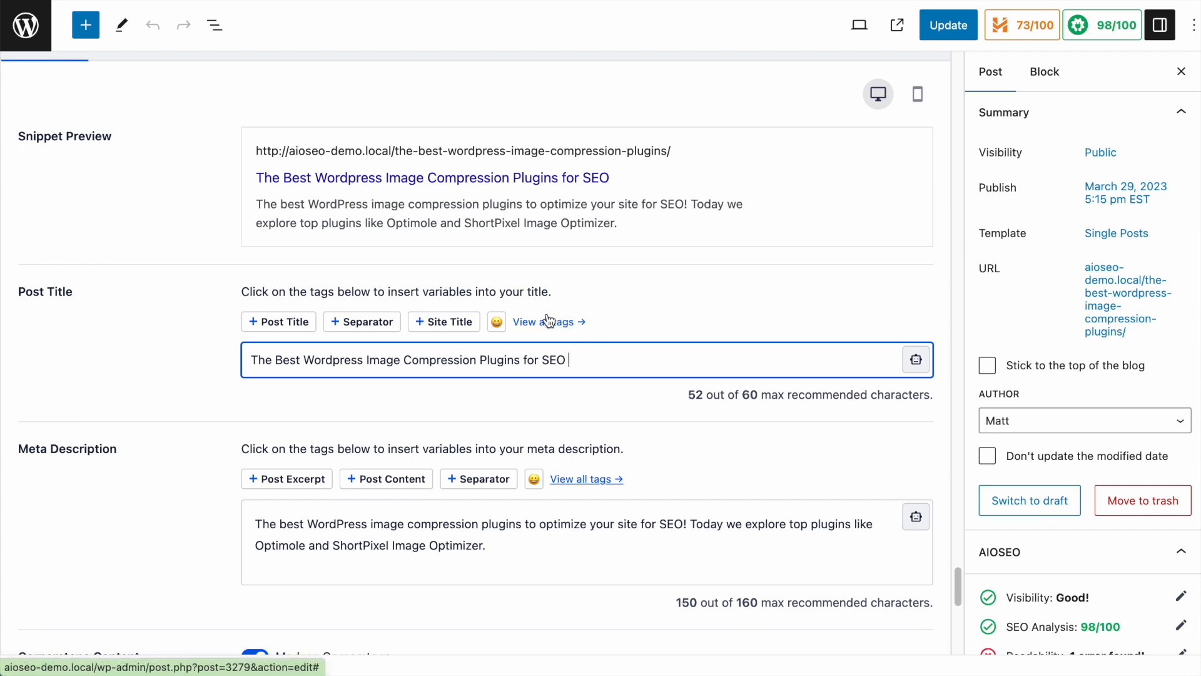
{"action": "type", "text": "2024"}
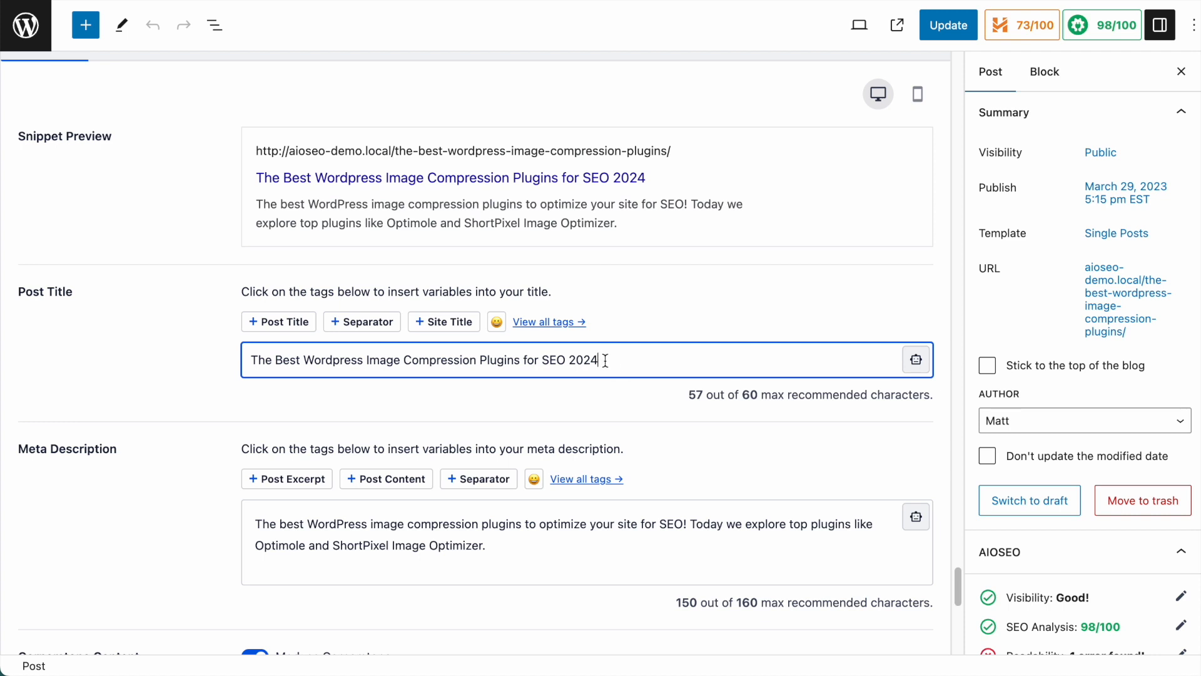
- Replace the typed year at the end of the SEO post title with the Current Year smart tag and check the snippet preview
{"action": "key", "text": "BackSpace"}
{"action": "key", "text": "BackSpace"}
{"action": "key", "text": "BackSpace"}
{"action": "key", "text": "BackSpace"}
{"action": "key", "text": "BackSpace"}
{"action": "type", "text": "#"}
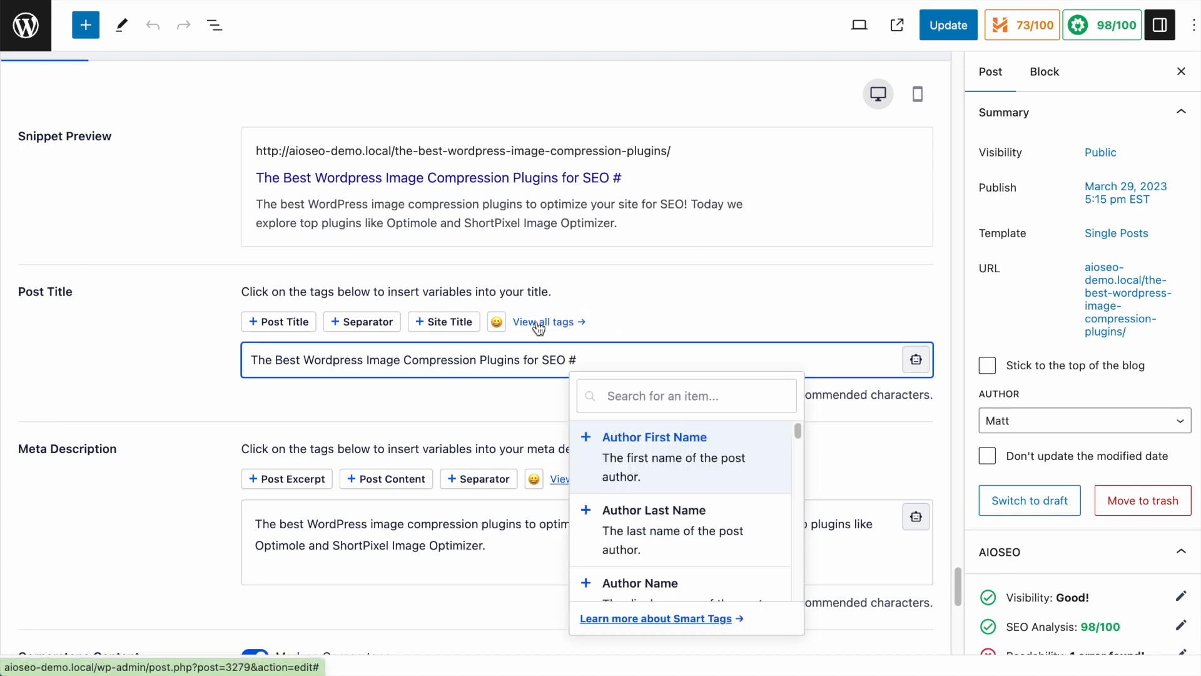
{"action": "left_click", "coordinate": [629, 394]}
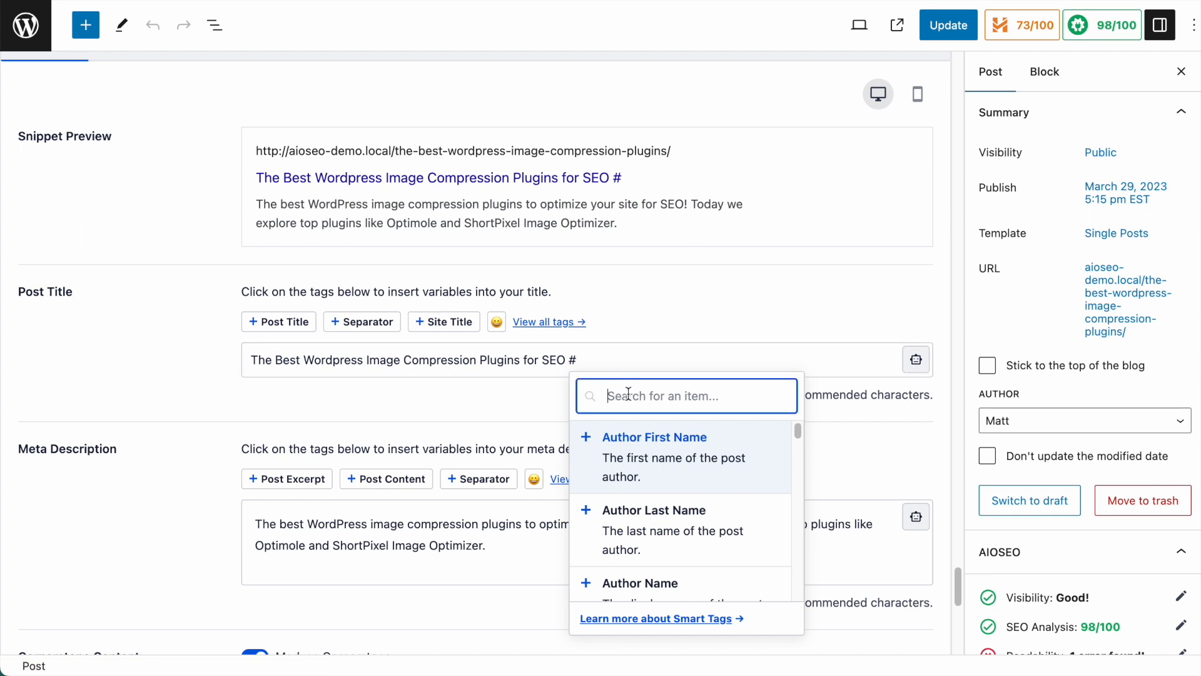
{"action": "type", "text": "year"}
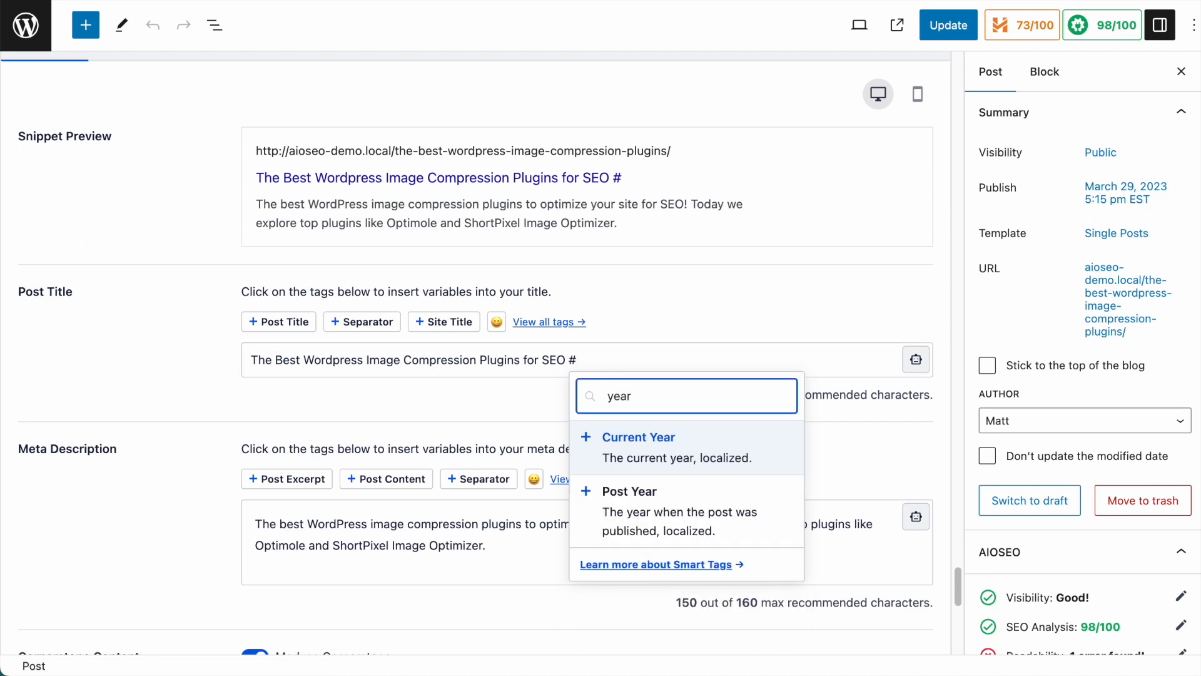
{"action": "left_click", "coordinate": [637, 441]}
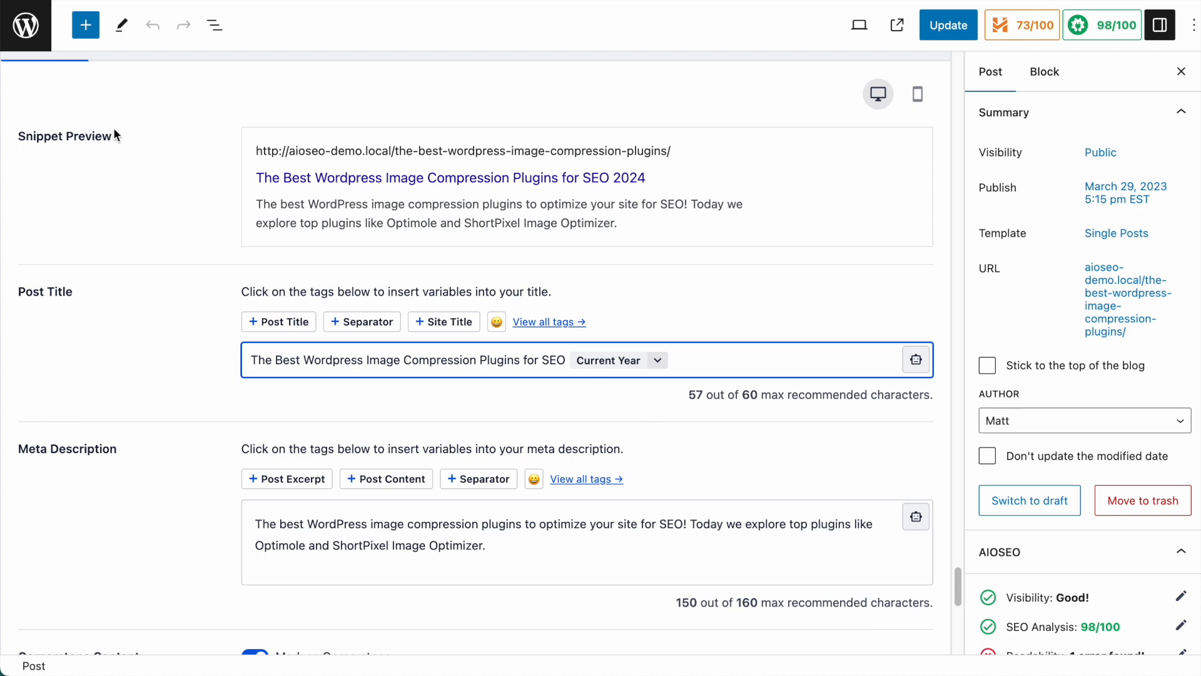
{"action": "left_click_drag", "start_coordinate": [623, 228], "coordinate": [256, 153]}
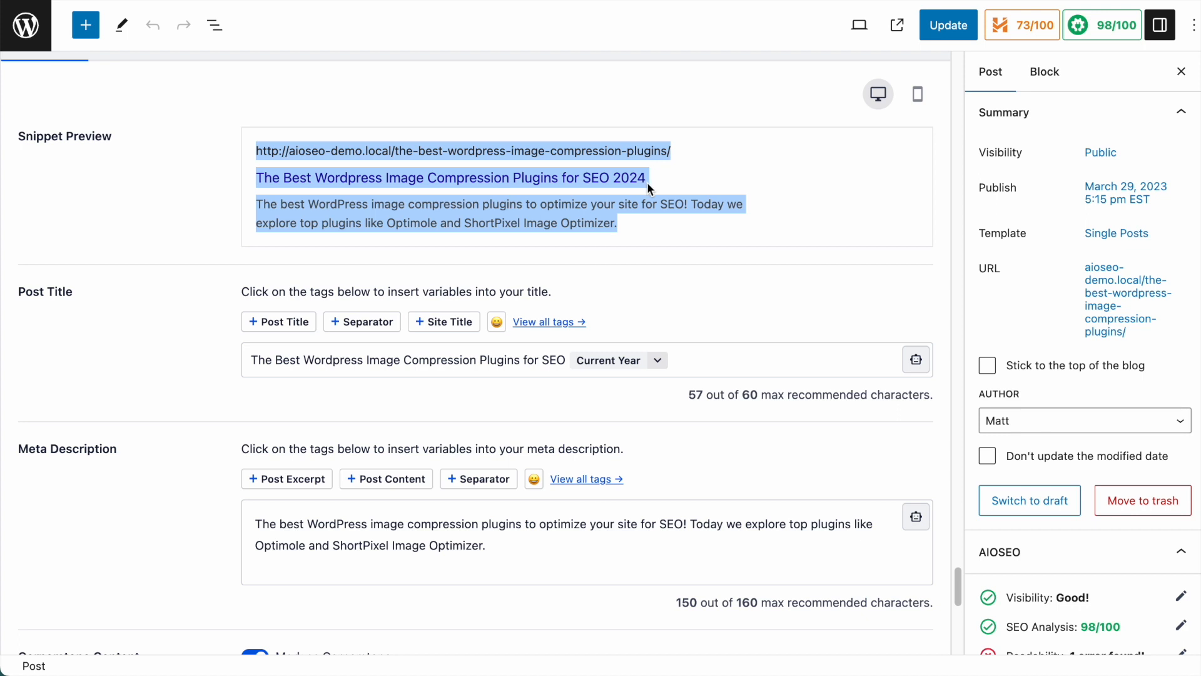
{"action": "left_click", "coordinate": [665, 287]}
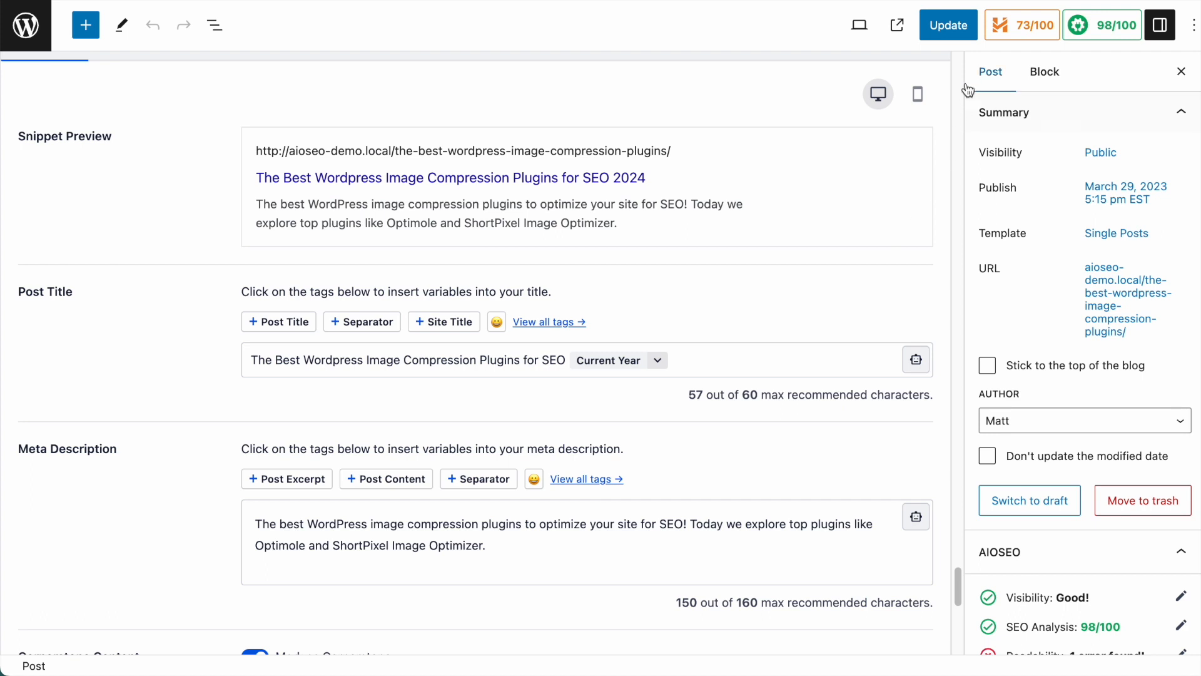
- Save the image compression plugins post with its new SEO title
{"action": "left_click", "coordinate": [950, 28]}
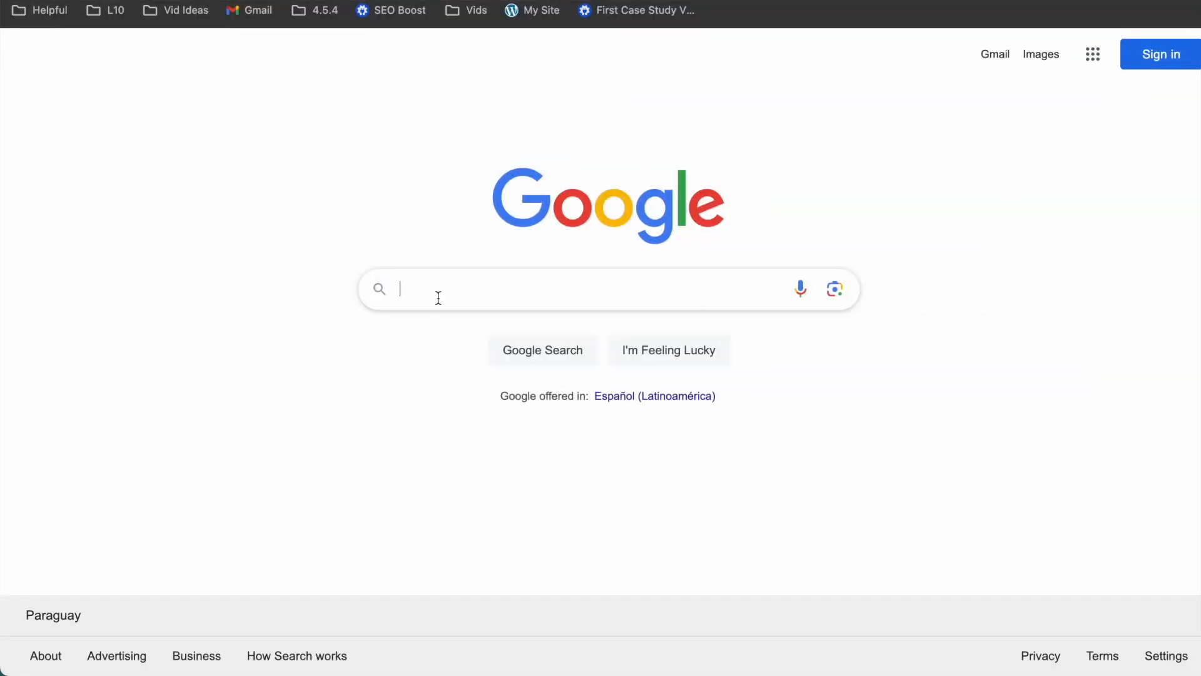
- Search Google for "search engine marketing" and open the HubSpot Blog guide from the results
{"action": "type", "text": "sear"}
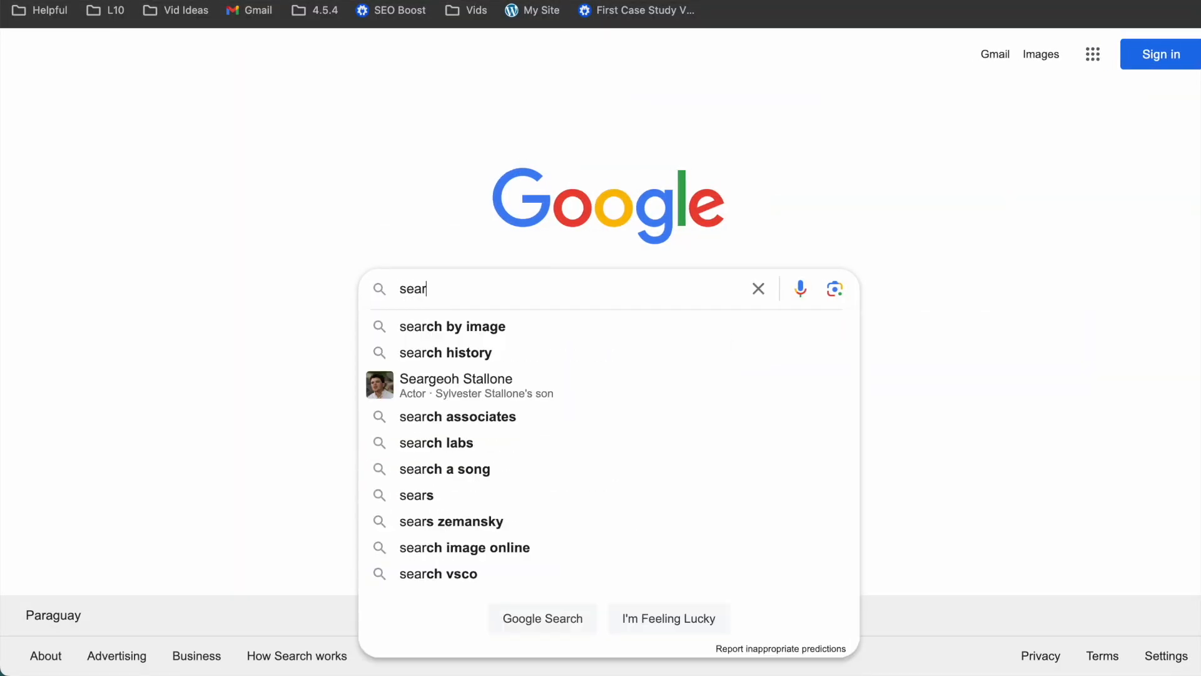
{"action": "type", "text": "ch engine marketing"}
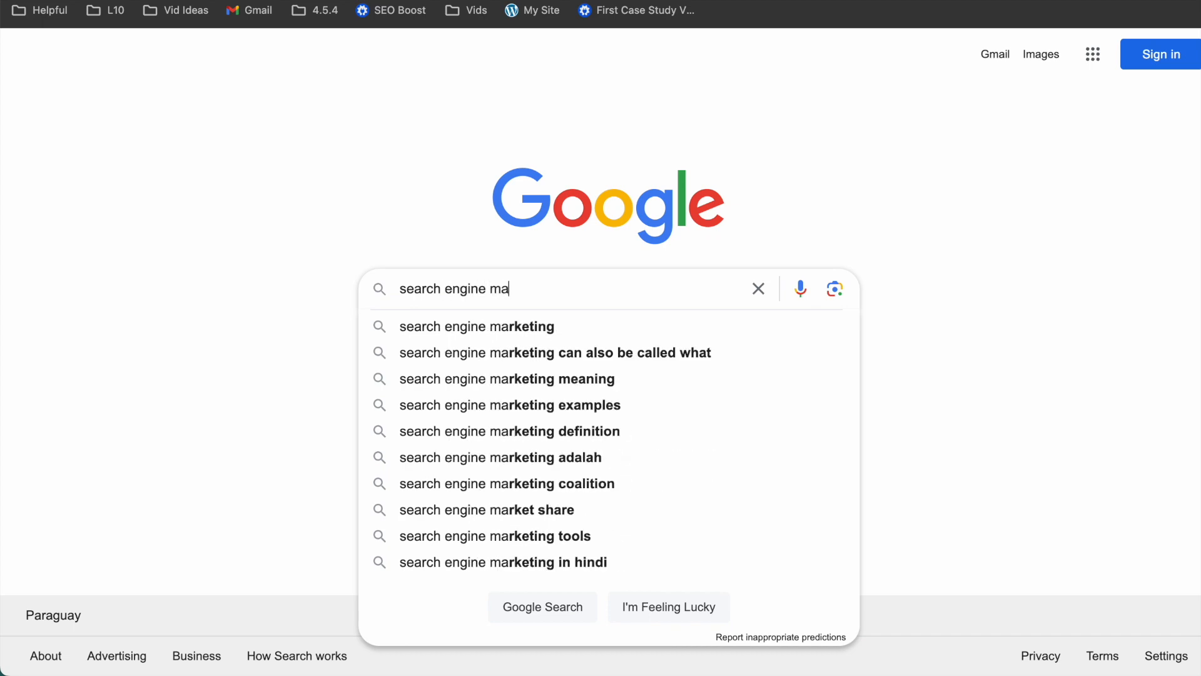
{"action": "key", "text": "Return"}
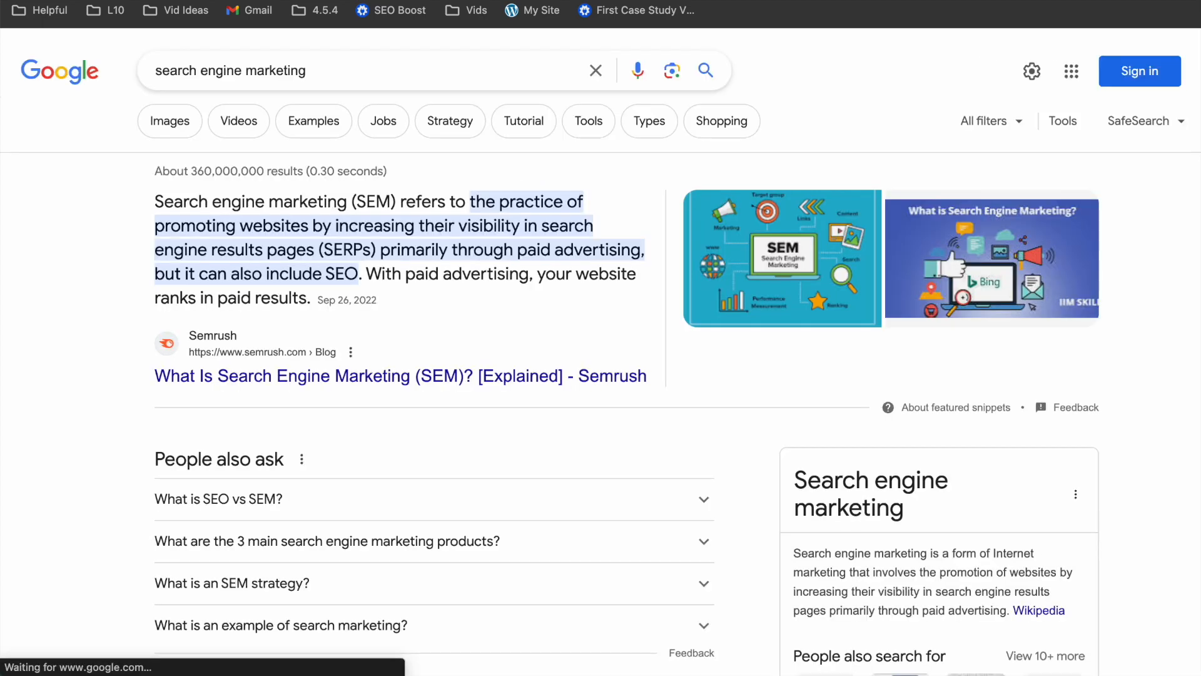
{"action": "scroll", "coordinate": [541, 463], "scroll_direction": "down", "scroll_amount": 9}
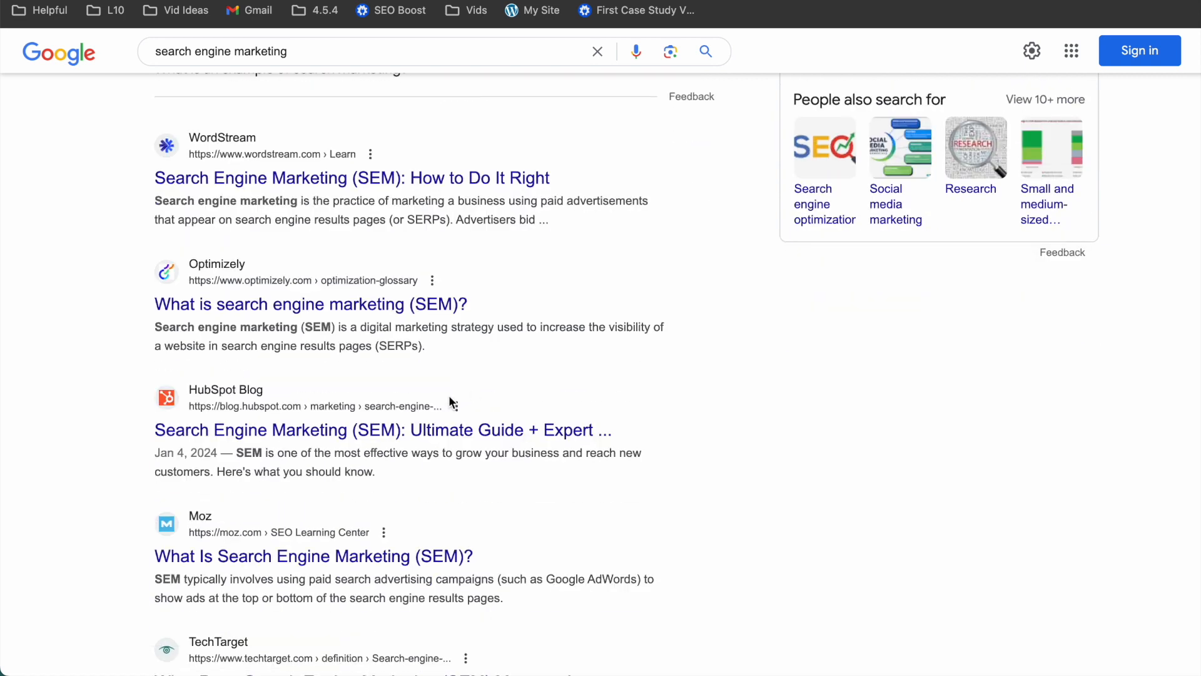
{"action": "left_click", "coordinate": [416, 436]}
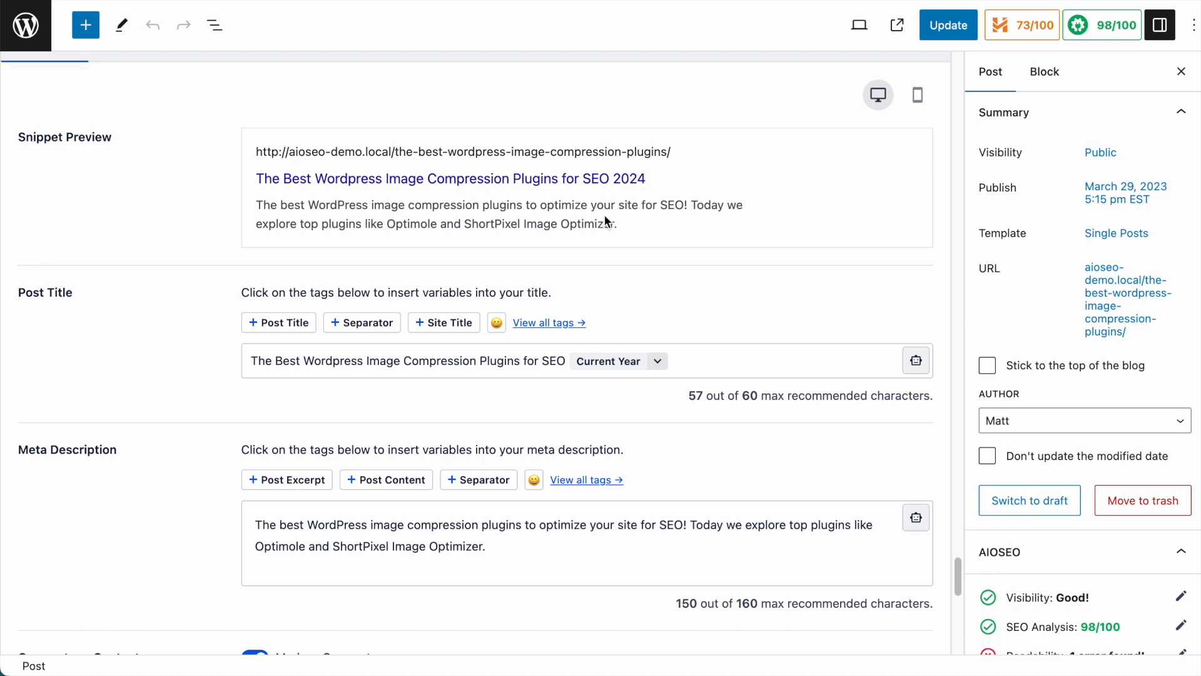
- Return to the list of all posts and open "What Are The Top 5 Best SEO Plugins" for editing
{"action": "scroll", "coordinate": [555, 230], "scroll_direction": "down", "scroll_amount": 12}
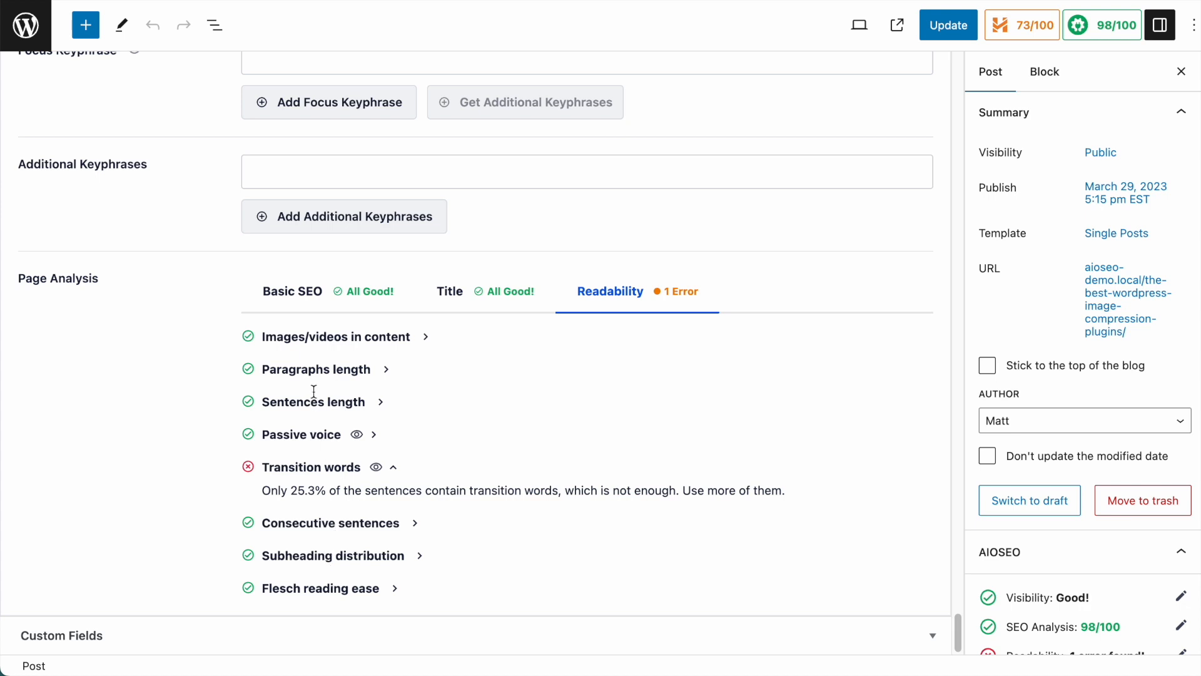
{"action": "left_click", "coordinate": [33, 28]}
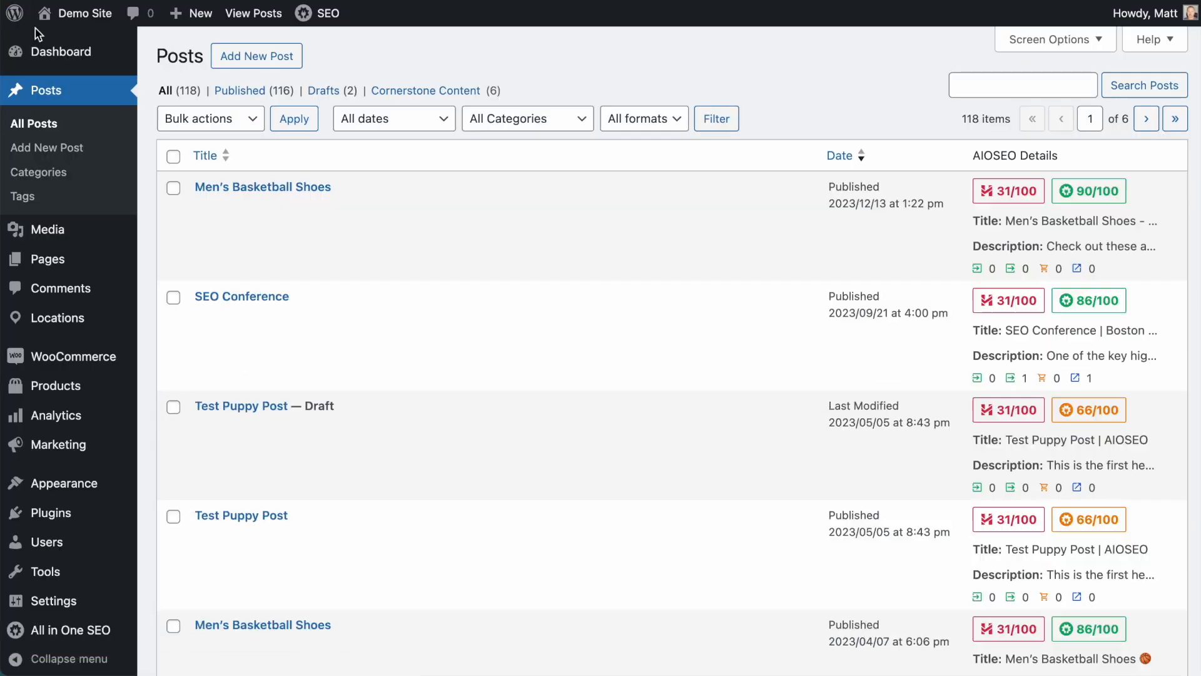
{"action": "scroll", "coordinate": [559, 318], "scroll_direction": "down", "scroll_amount": 1}
{"action": "scroll", "coordinate": [560, 319], "scroll_direction": "down", "scroll_amount": 10}
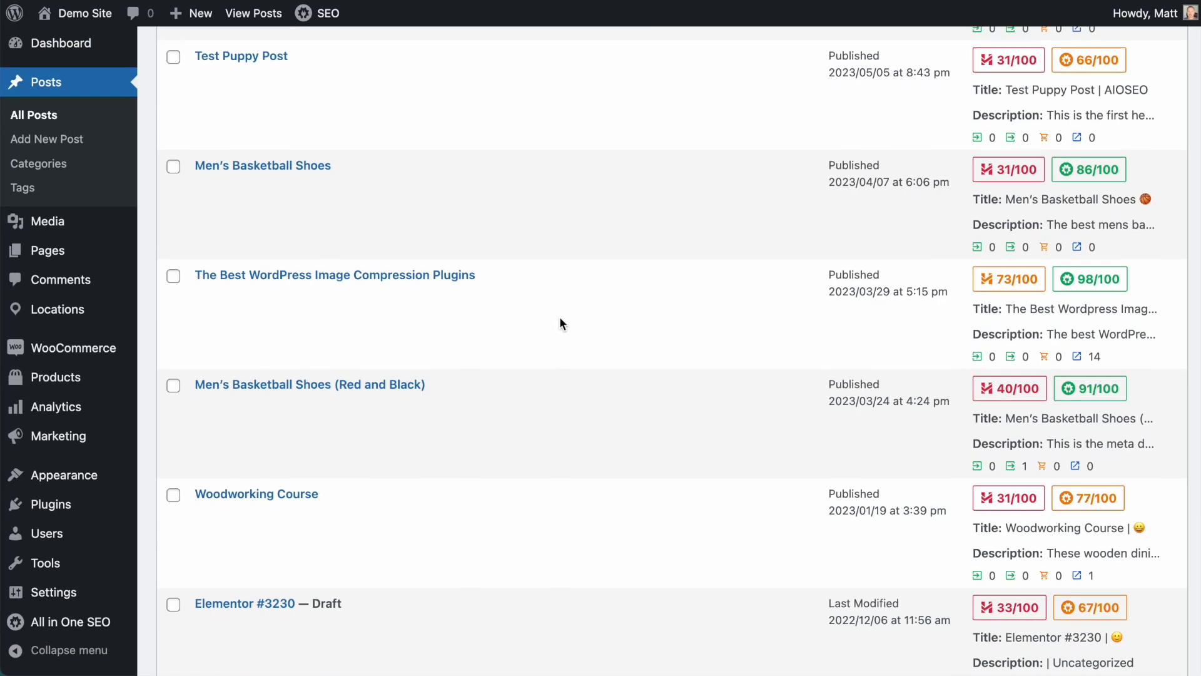
{"action": "scroll", "coordinate": [559, 316], "scroll_direction": "down", "scroll_amount": 3}
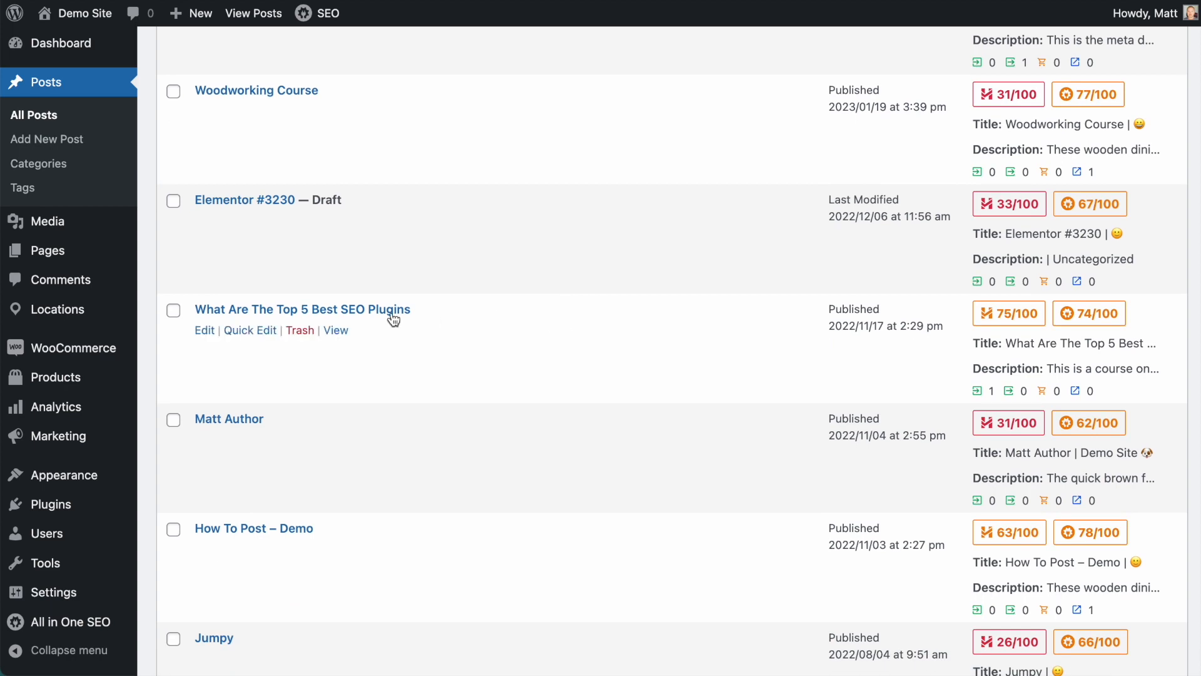
{"action": "left_click", "coordinate": [324, 313]}
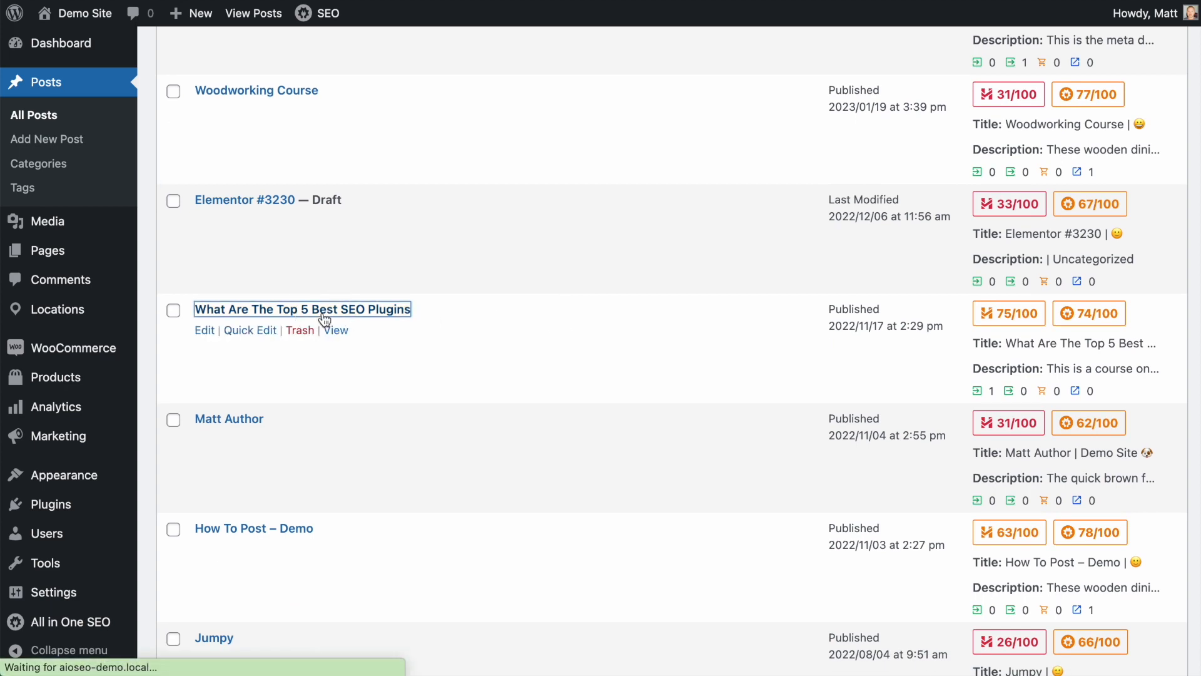
- Show the Readability checks in the post's AIOSEO Page Analysis and review them
{"action": "scroll", "coordinate": [657, 317], "scroll_direction": "down", "scroll_amount": 15}
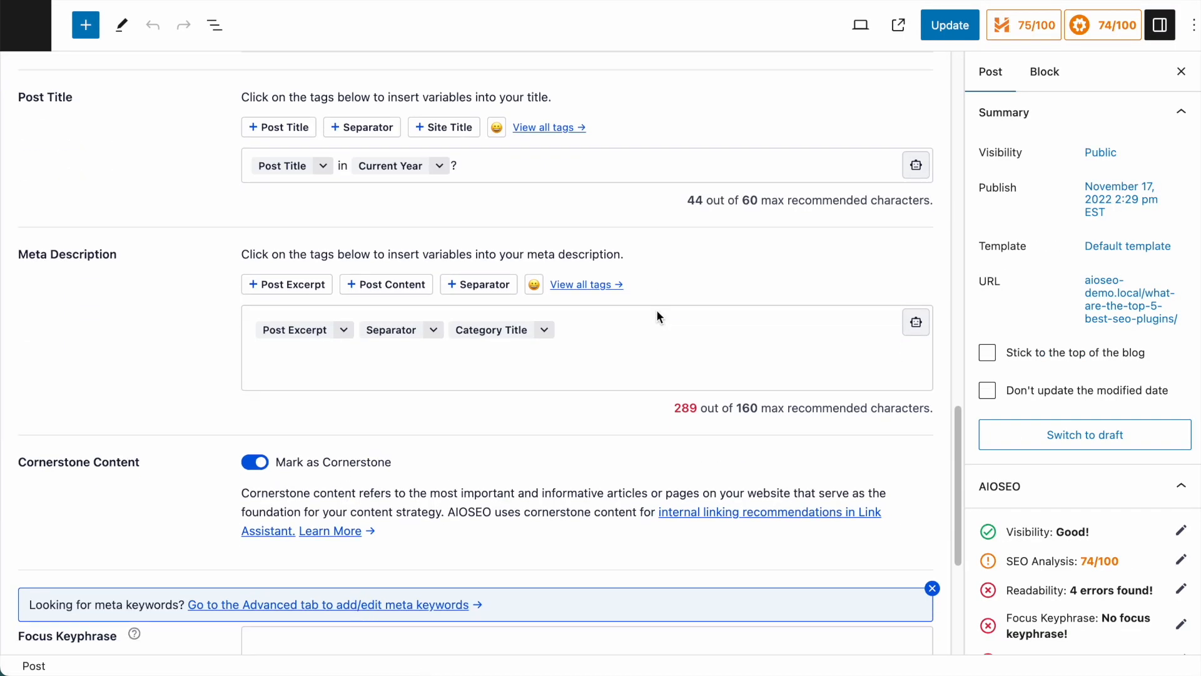
{"action": "scroll", "coordinate": [657, 316], "scroll_direction": "down", "scroll_amount": 5}
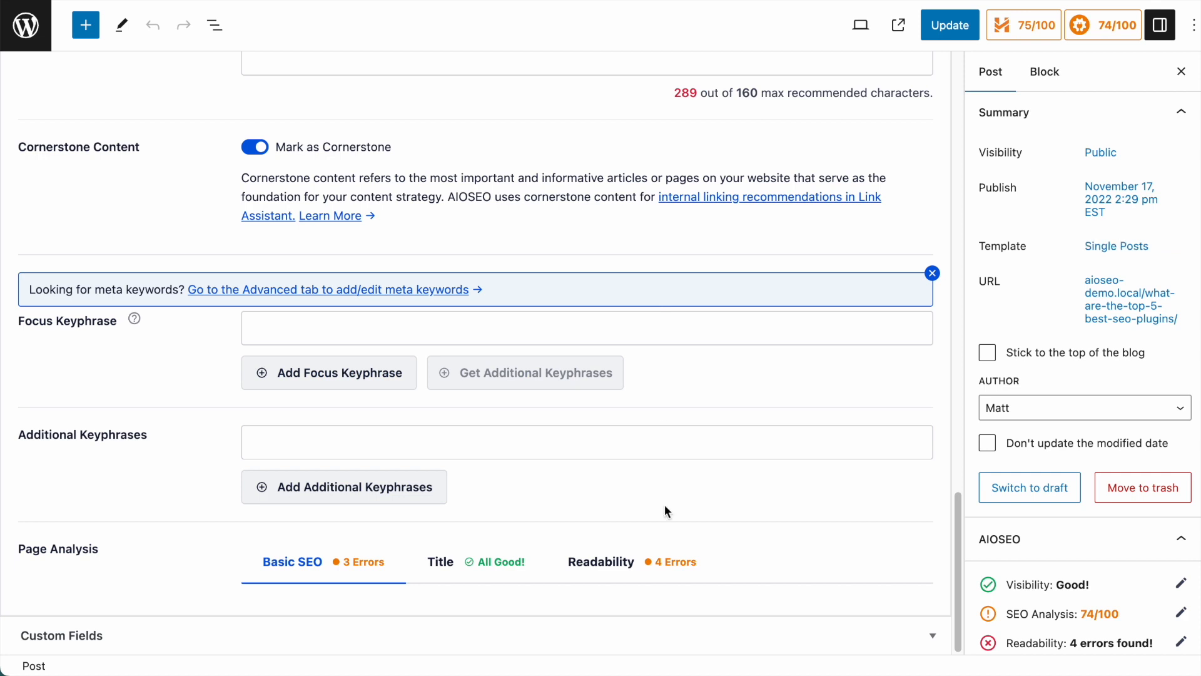
{"action": "left_click", "coordinate": [610, 561]}
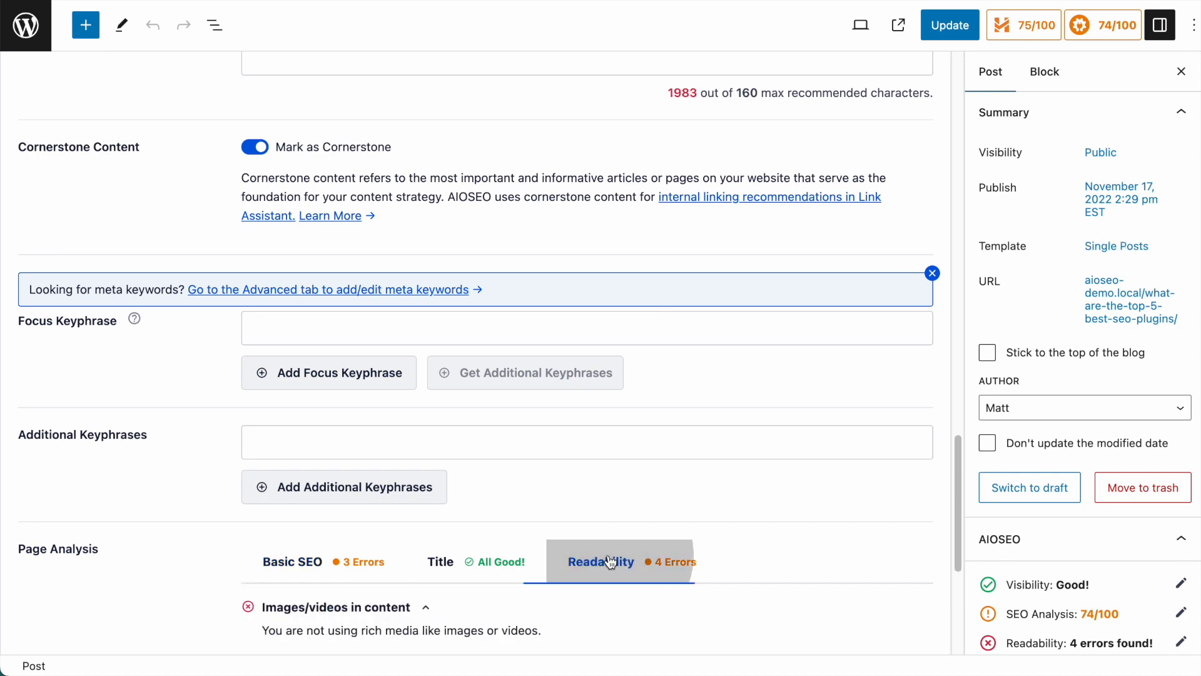
{"action": "scroll", "coordinate": [604, 424], "scroll_direction": "down", "scroll_amount": 5}
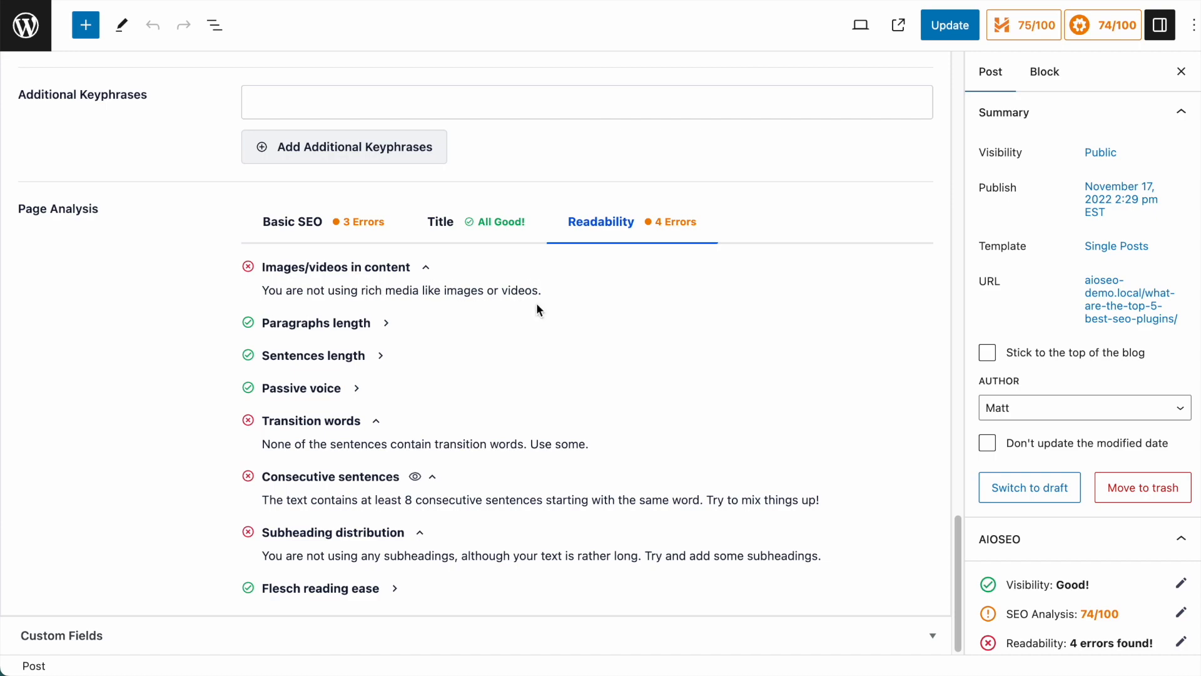
- Insert an Image block between two paragraphs in the middle of the article, using sawing.webp from the Media Library
{"action": "scroll", "coordinate": [536, 303], "scroll_direction": "up", "scroll_amount": 20}
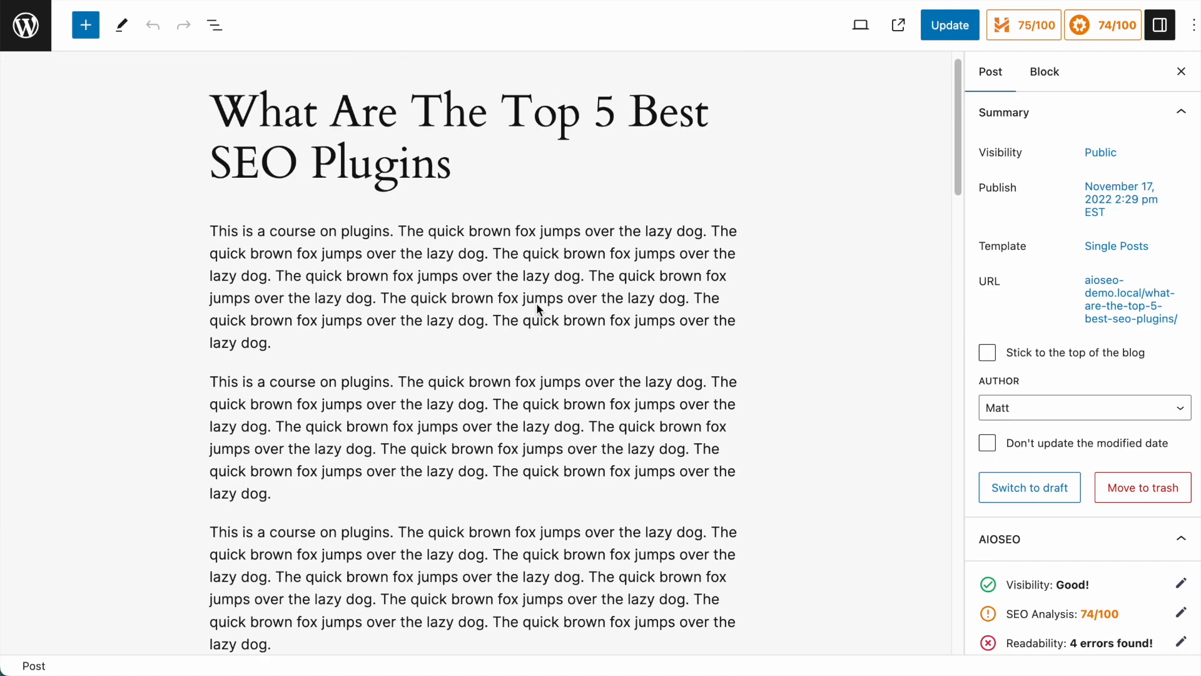
{"action": "scroll", "coordinate": [537, 304], "scroll_direction": "down", "scroll_amount": 12}
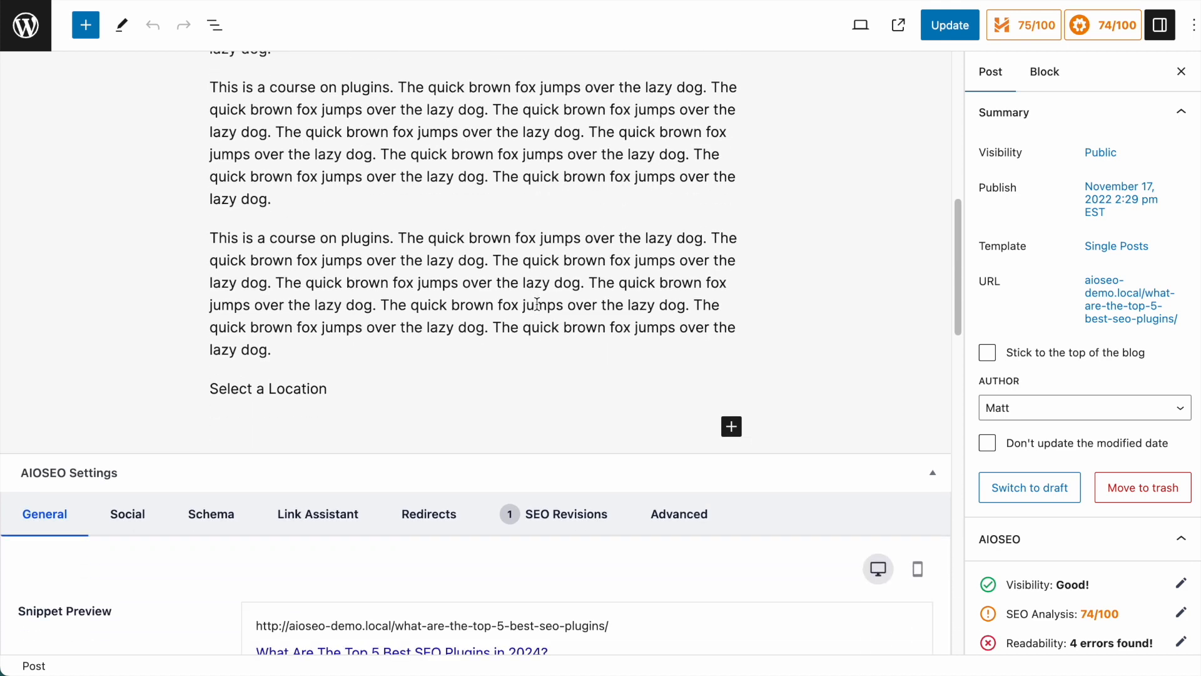
{"action": "scroll", "coordinate": [536, 304], "scroll_direction": "up", "scroll_amount": 12}
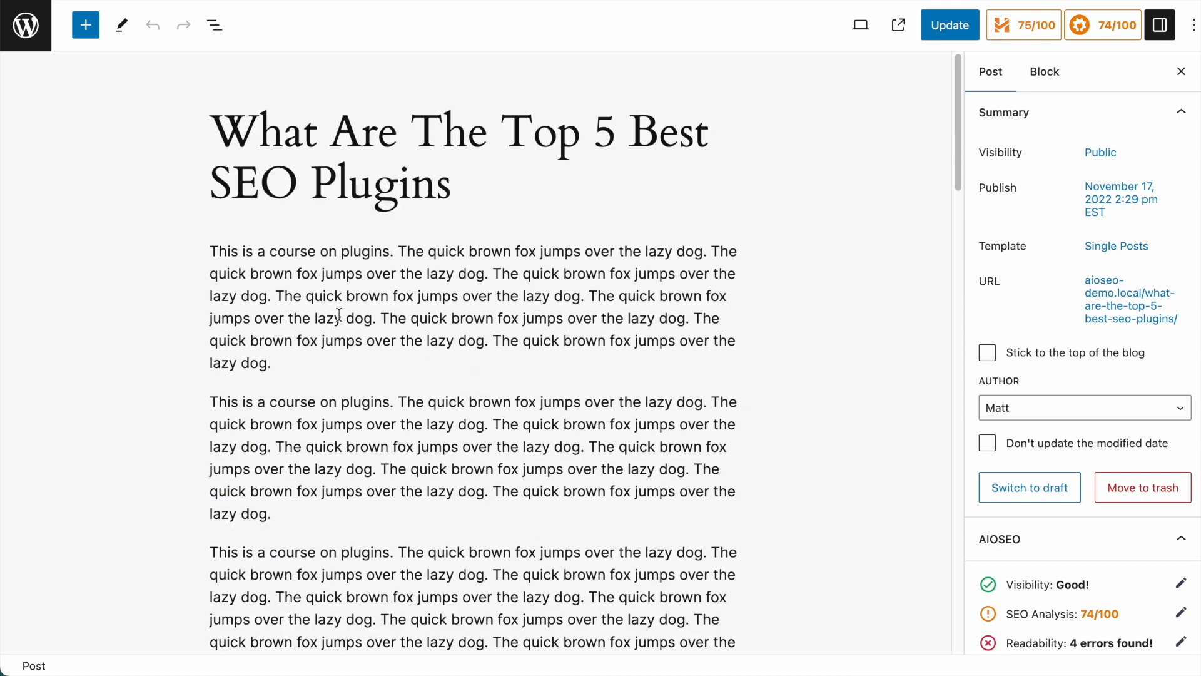
{"action": "scroll", "coordinate": [480, 284], "scroll_direction": "down", "scroll_amount": 2}
{"action": "scroll", "coordinate": [482, 283], "scroll_direction": "down", "scroll_amount": 2}
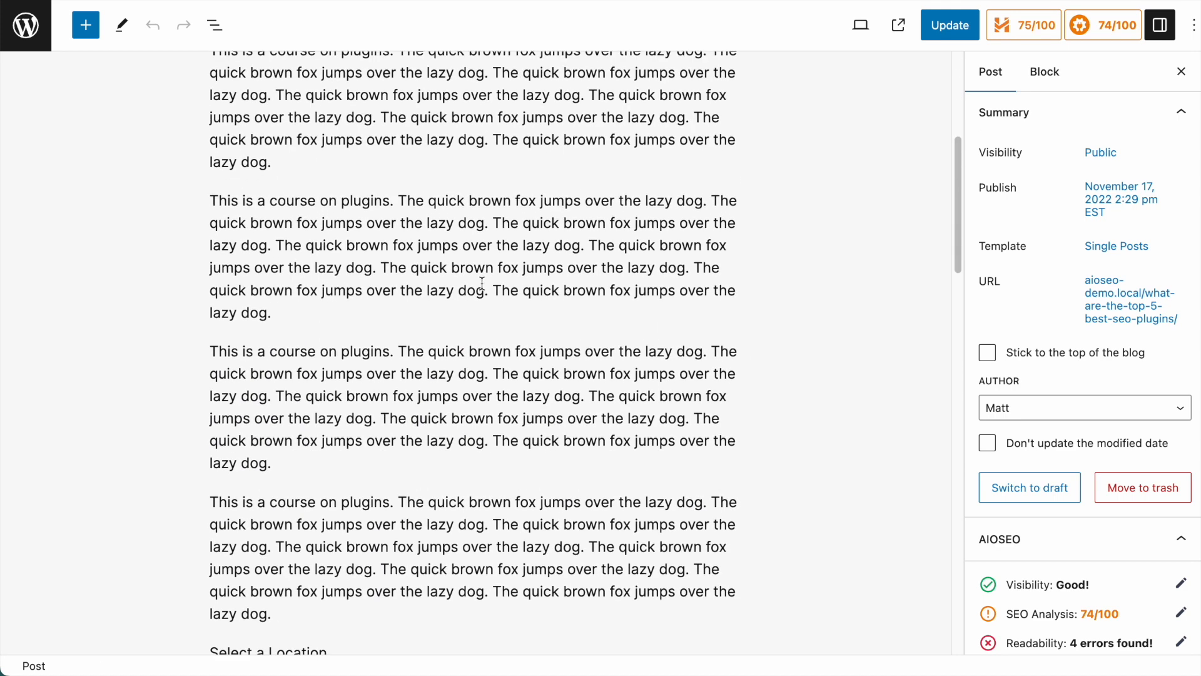
{"action": "left_click", "coordinate": [298, 163]}
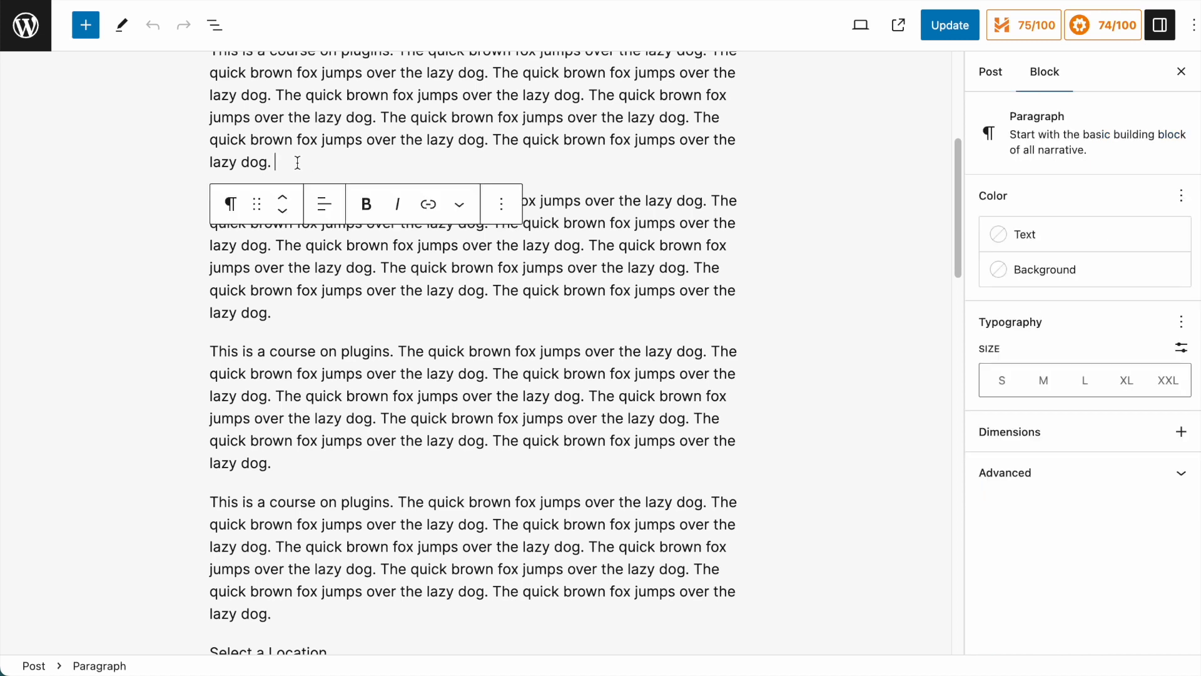
{"action": "key", "text": "Return"}
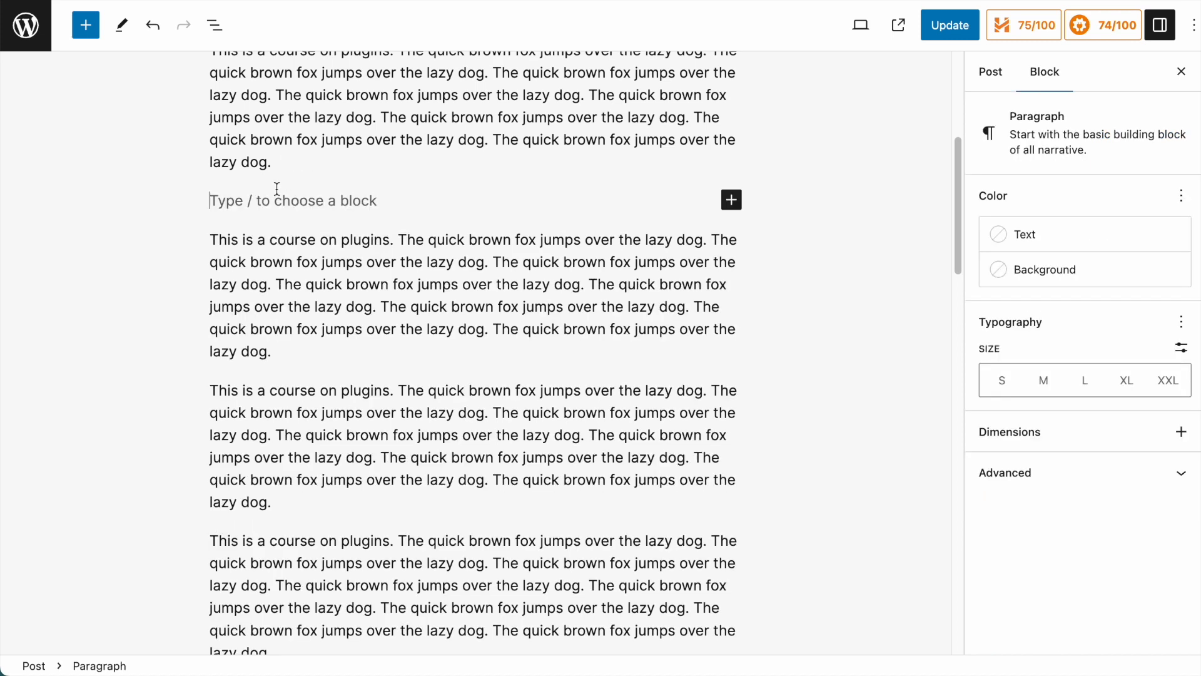
{"action": "left_click", "coordinate": [731, 202]}
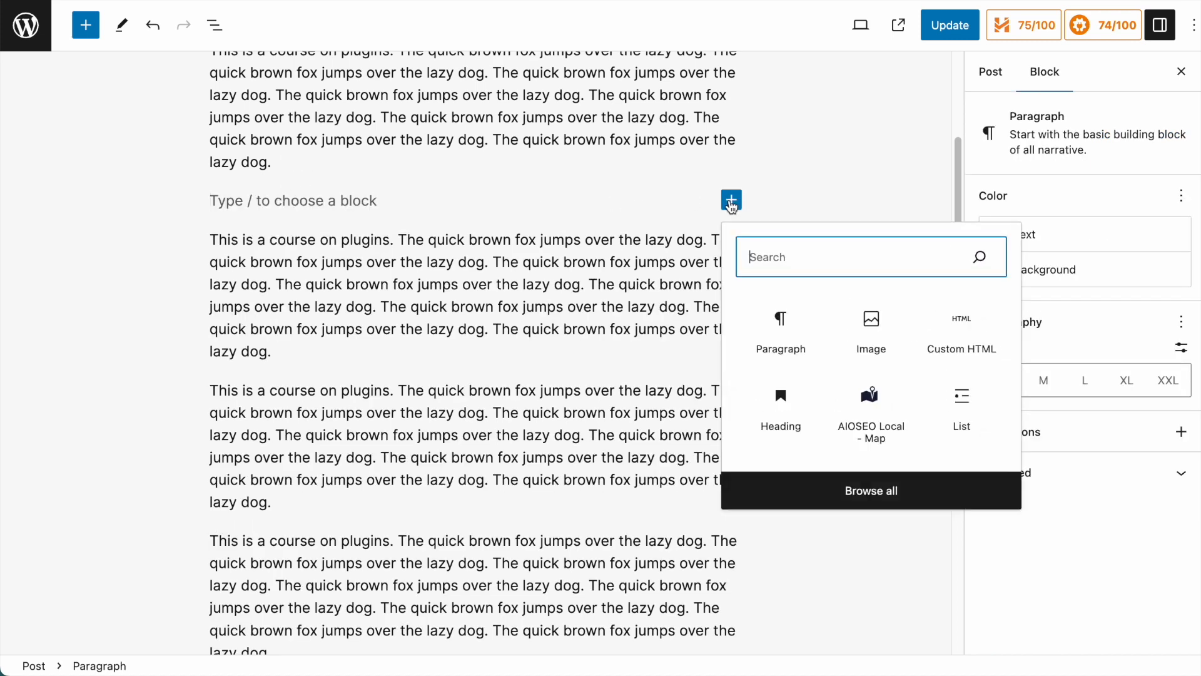
{"action": "left_click", "coordinate": [869, 323]}
{"action": "left_click", "coordinate": [313, 294]}
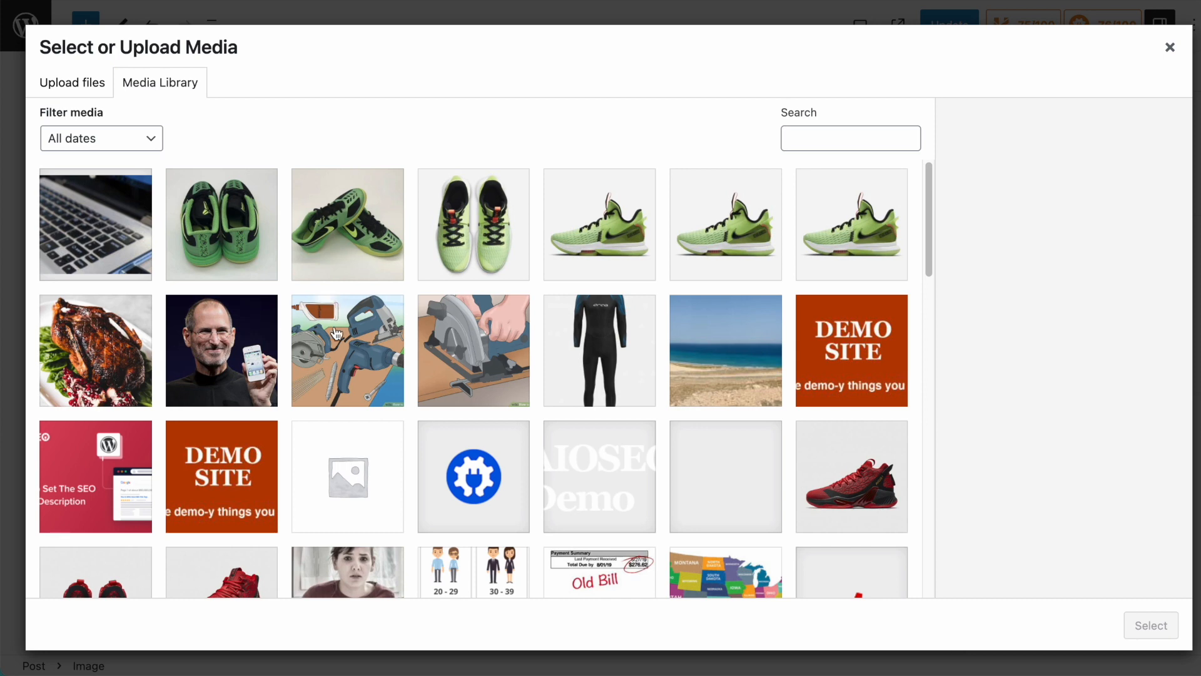
{"action": "left_click", "coordinate": [443, 368]}
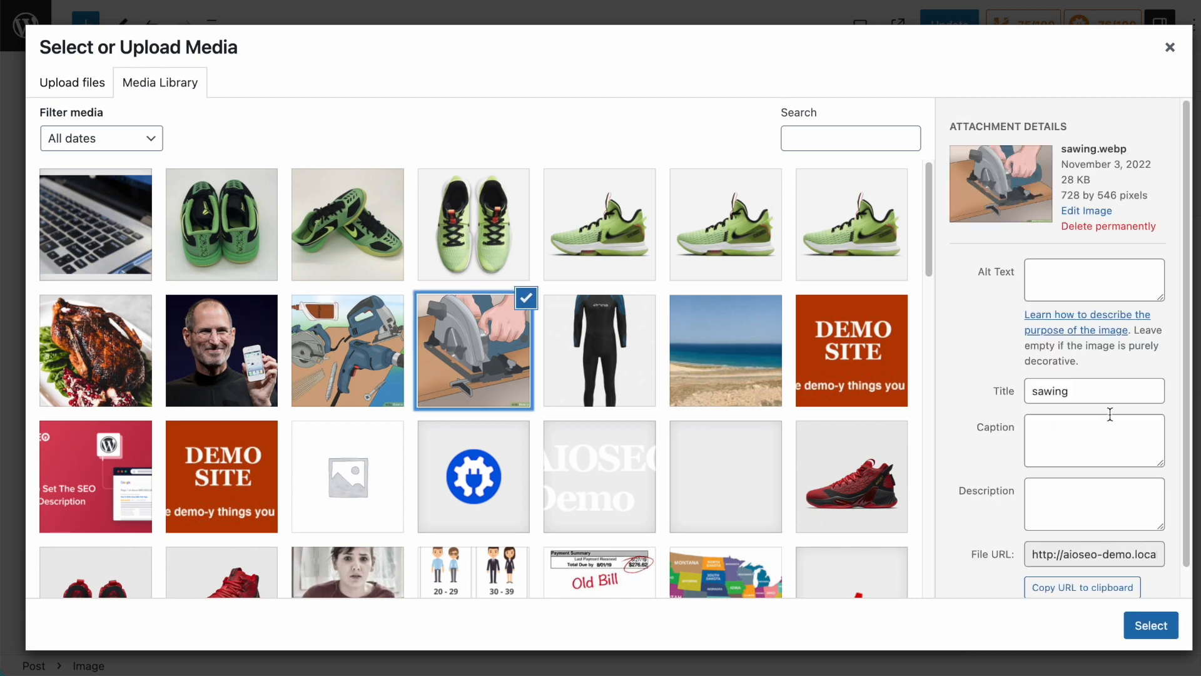
{"action": "left_click", "coordinate": [1155, 628]}
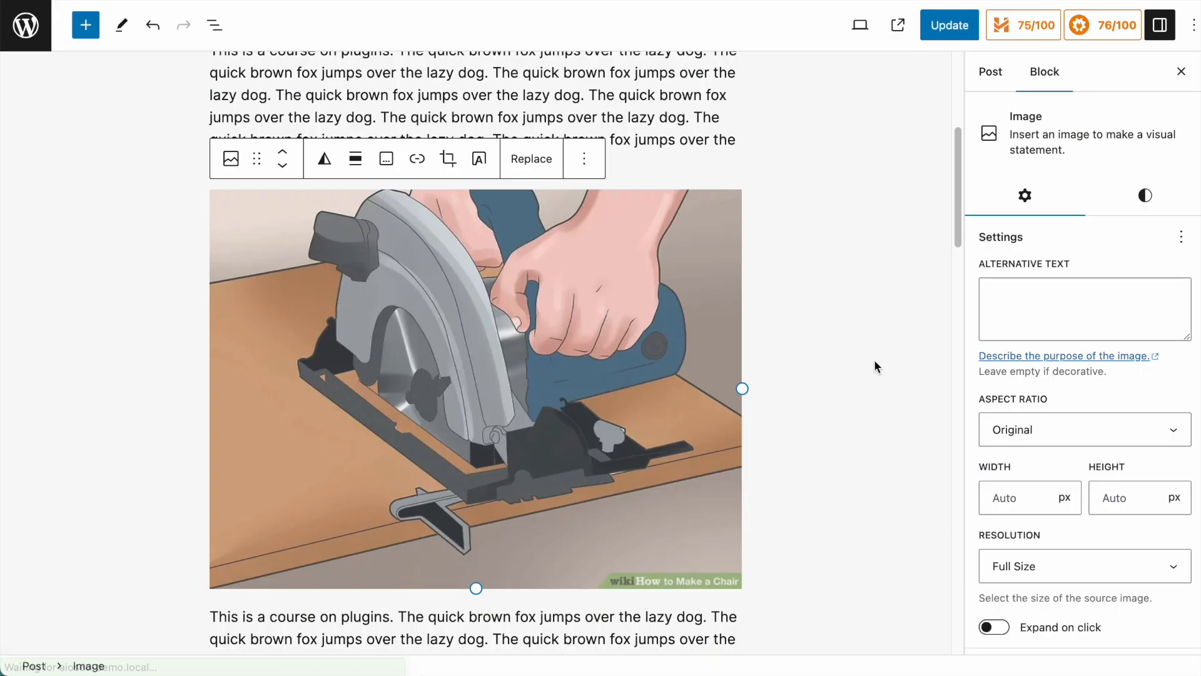
{"action": "left_click", "coordinate": [854, 354]}
- Recheck the Readability analysis and expand the Paragraphs length check
{"action": "scroll", "coordinate": [414, 287], "scroll_direction": "down", "scroll_amount": 20}
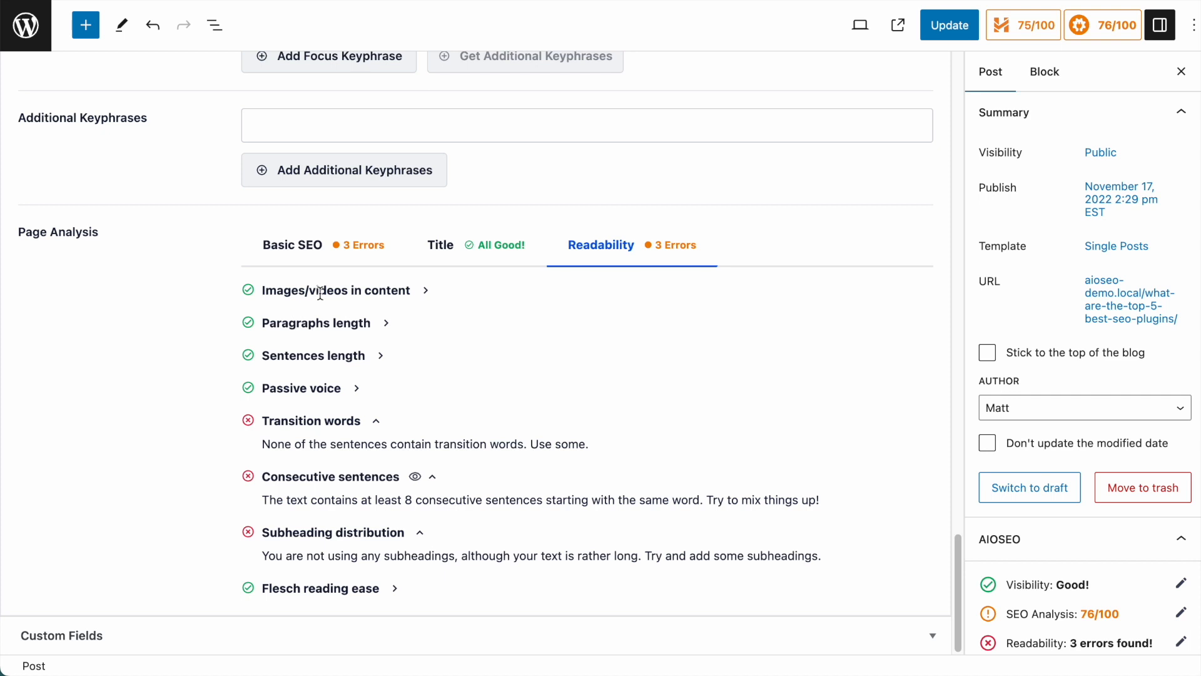
{"action": "left_click", "coordinate": [386, 325]}
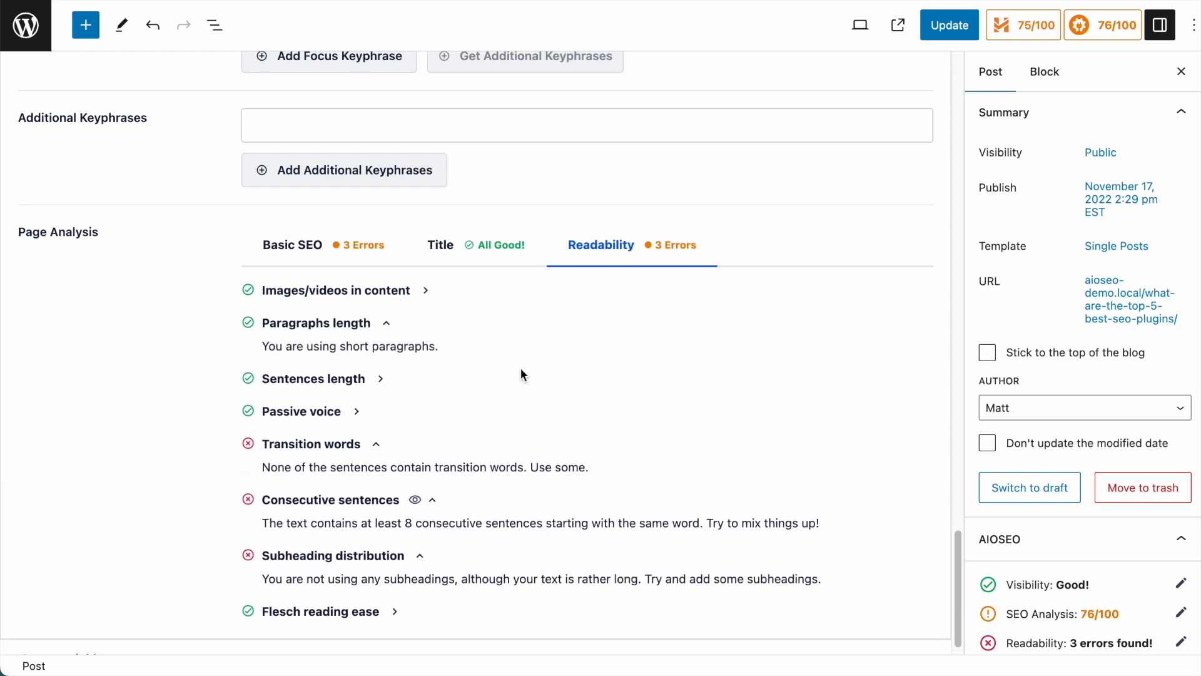
- Split the paragraph directly below the saw image into two after its fourth sentence
{"action": "scroll", "coordinate": [470, 350], "scroll_direction": "up", "scroll_amount": 15}
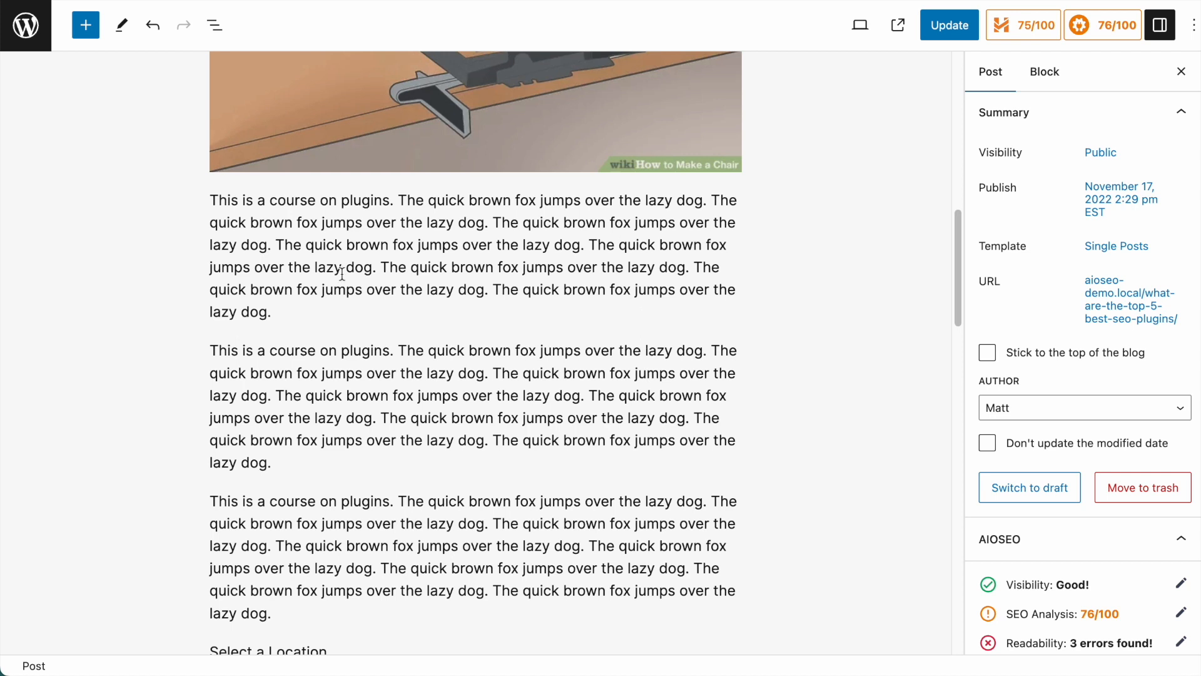
{"action": "left_click", "coordinate": [280, 243]}
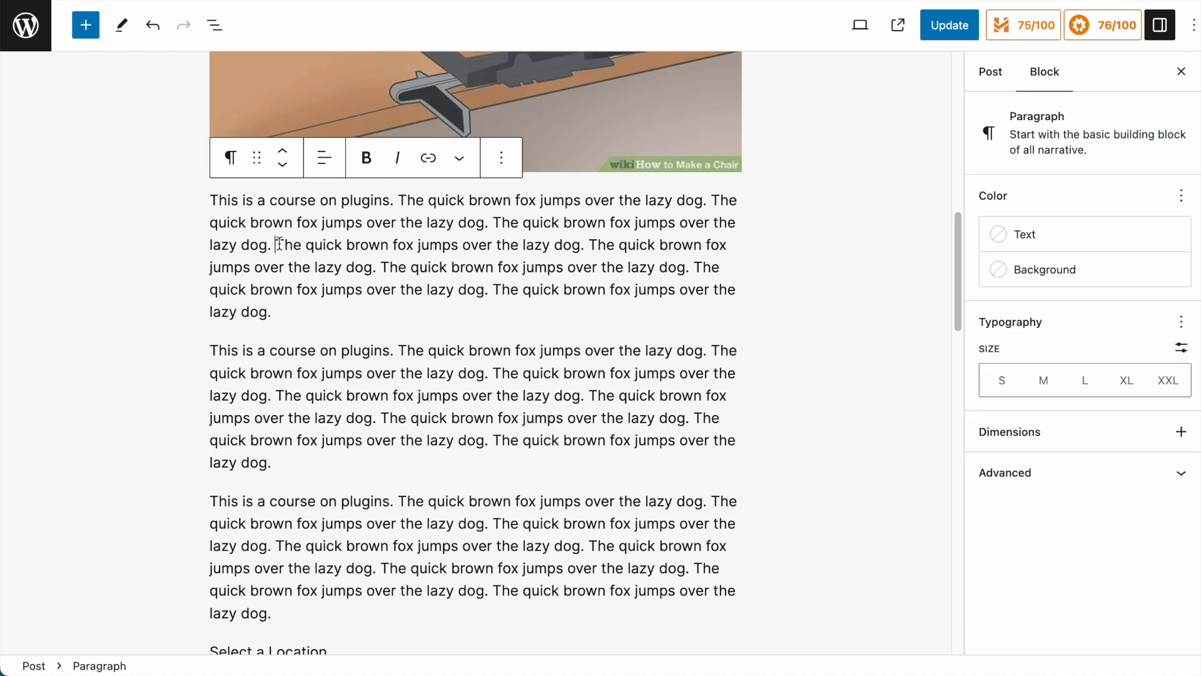
{"action": "key", "text": "Return"}
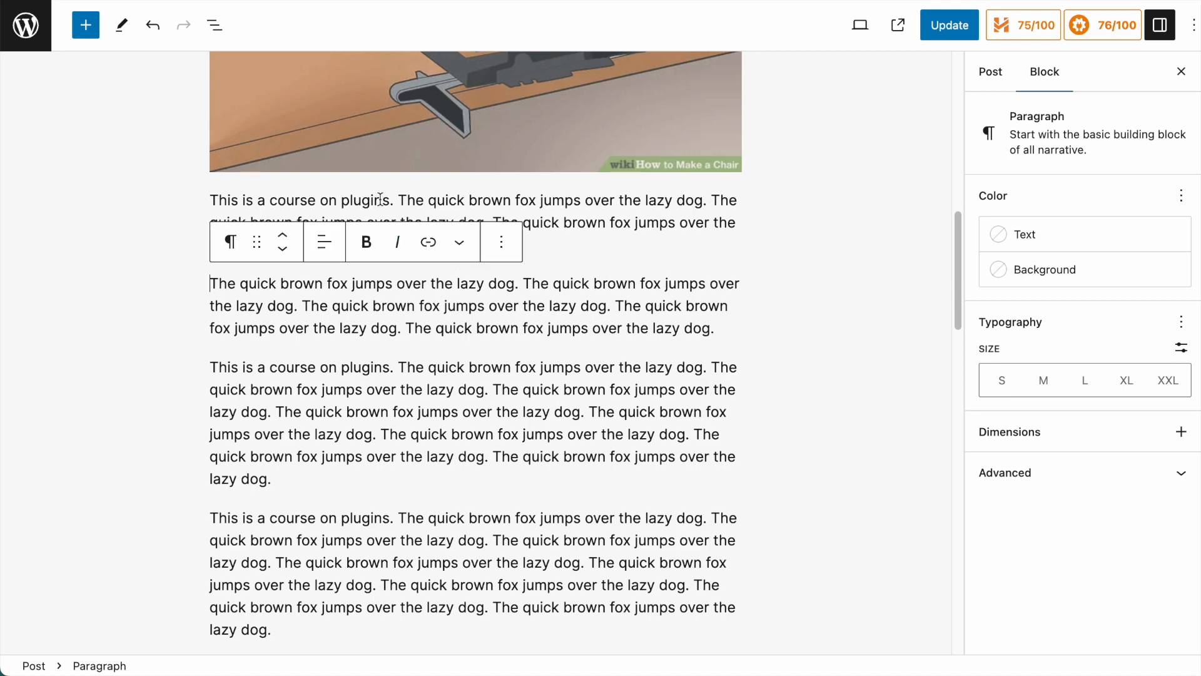
- Expand the Sentences length and Passive voice checks in the Readability analysis and read their feedback
{"action": "scroll", "coordinate": [463, 276], "scroll_direction": "down", "scroll_amount": 15}
{"action": "scroll", "coordinate": [466, 281], "scroll_direction": "down", "scroll_amount": 3}
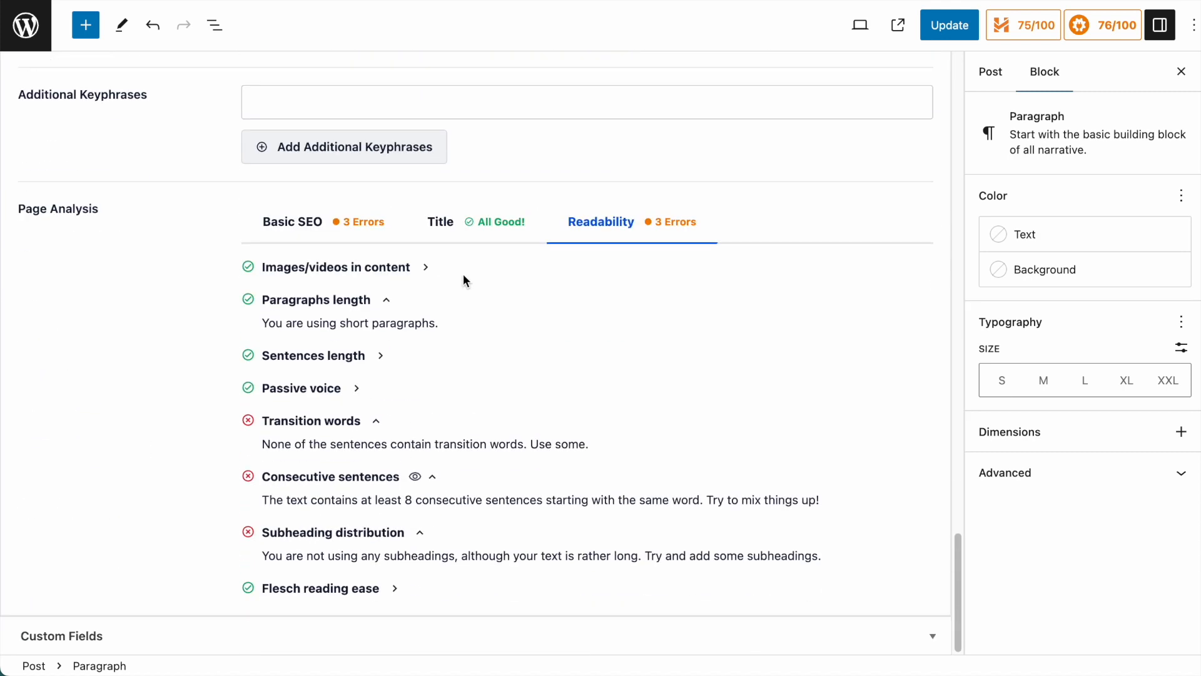
{"action": "left_click", "coordinate": [381, 356]}
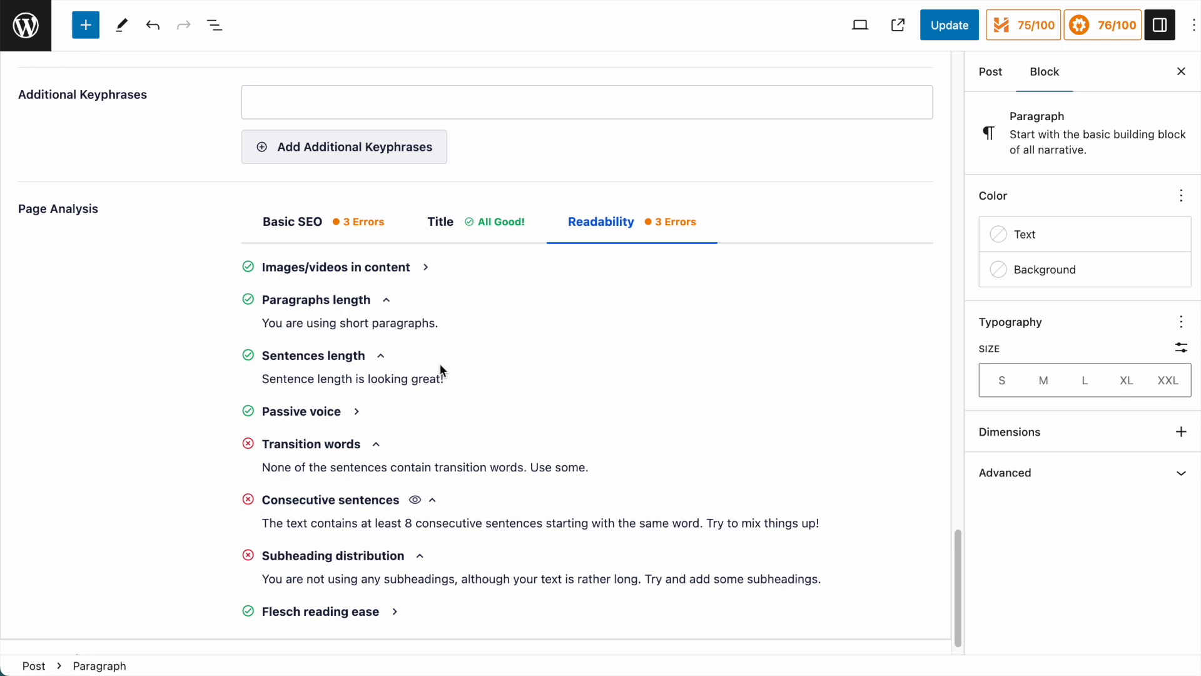
{"action": "scroll", "coordinate": [441, 369], "scroll_direction": "down", "scroll_amount": 1}
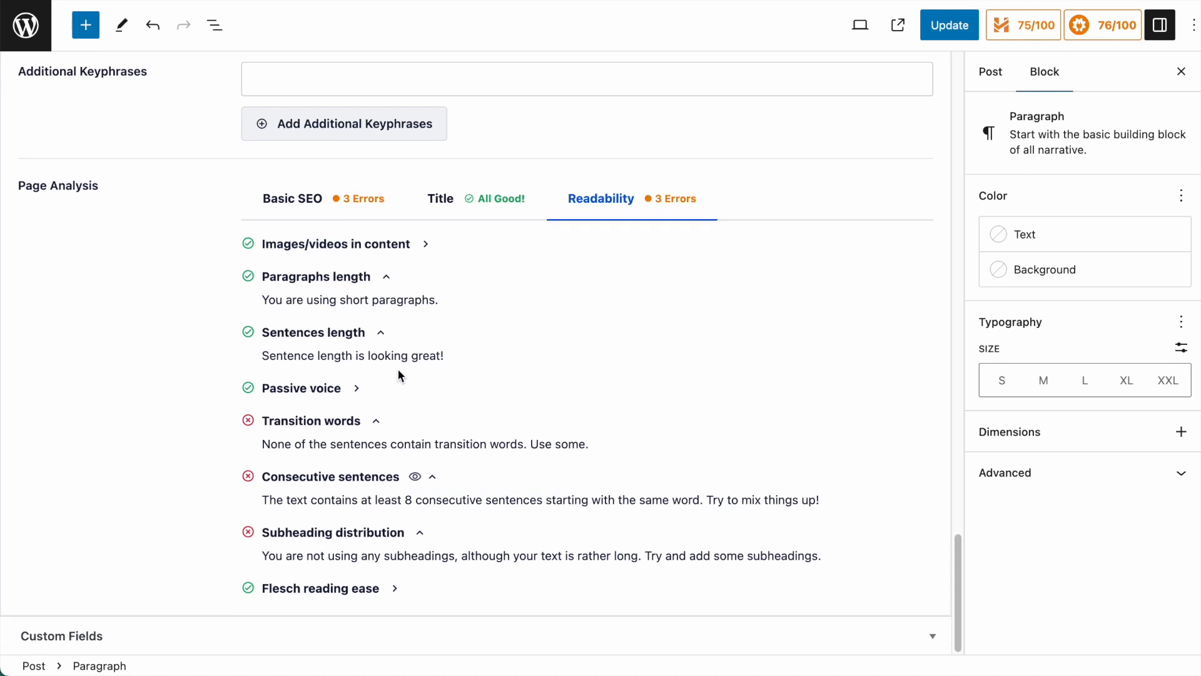
{"action": "left_click", "coordinate": [357, 393]}
{"action": "left_click", "coordinate": [357, 391]}
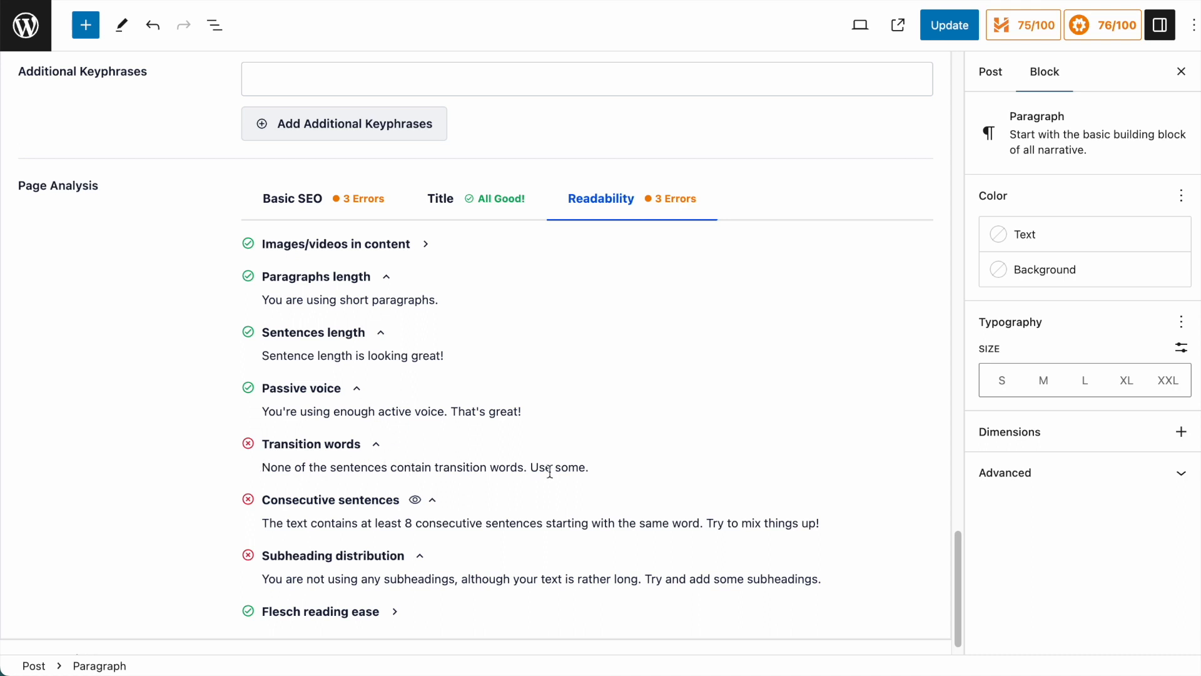
{"action": "scroll", "coordinate": [461, 350], "scroll_direction": "up", "scroll_amount": 10}
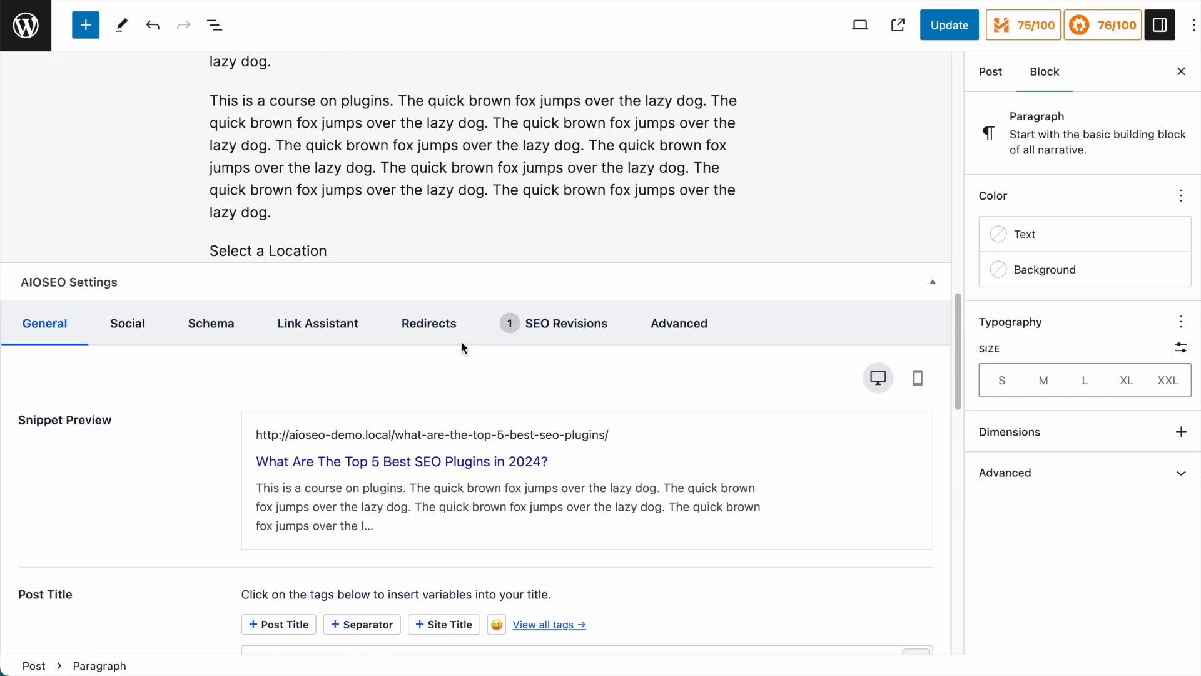
- Begin the fourth and seventh sentences of the third paragraph below the saw image with "However," and "And further,", lowercasing the following "the"
{"action": "scroll", "coordinate": [461, 344], "scroll_direction": "up", "scroll_amount": 5}
{"action": "scroll", "coordinate": [461, 341], "scroll_direction": "down", "scroll_amount": 3}
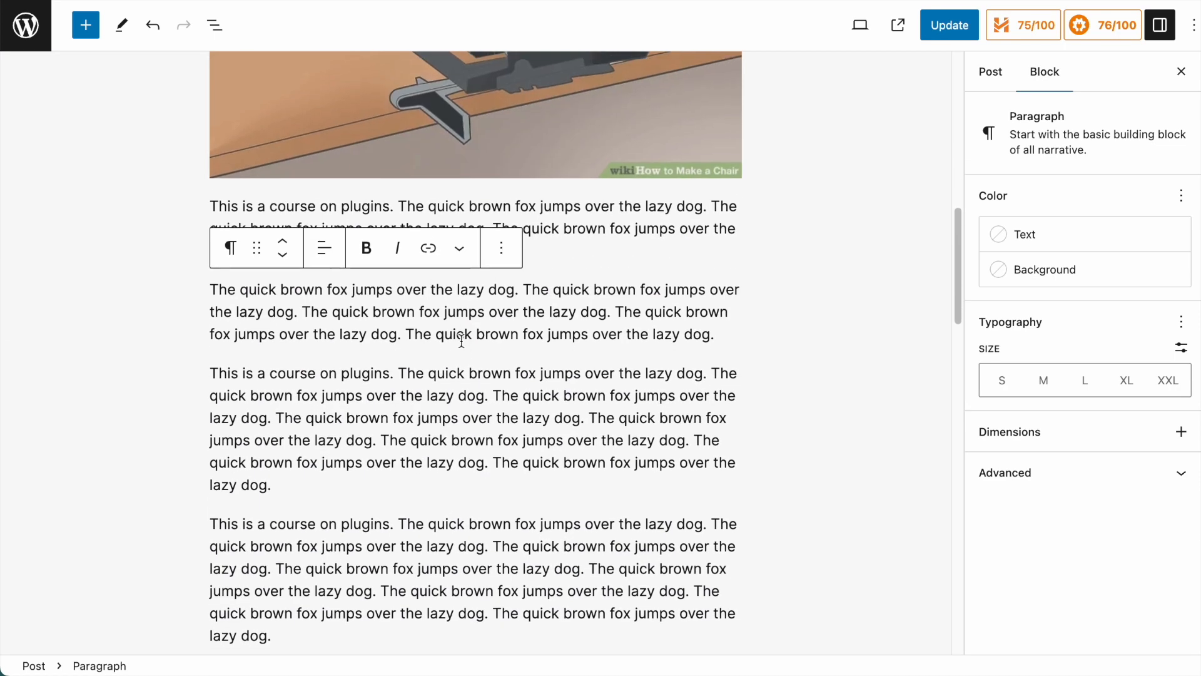
{"action": "left_click", "coordinate": [498, 388]}
{"action": "type", "text": "However, t"}
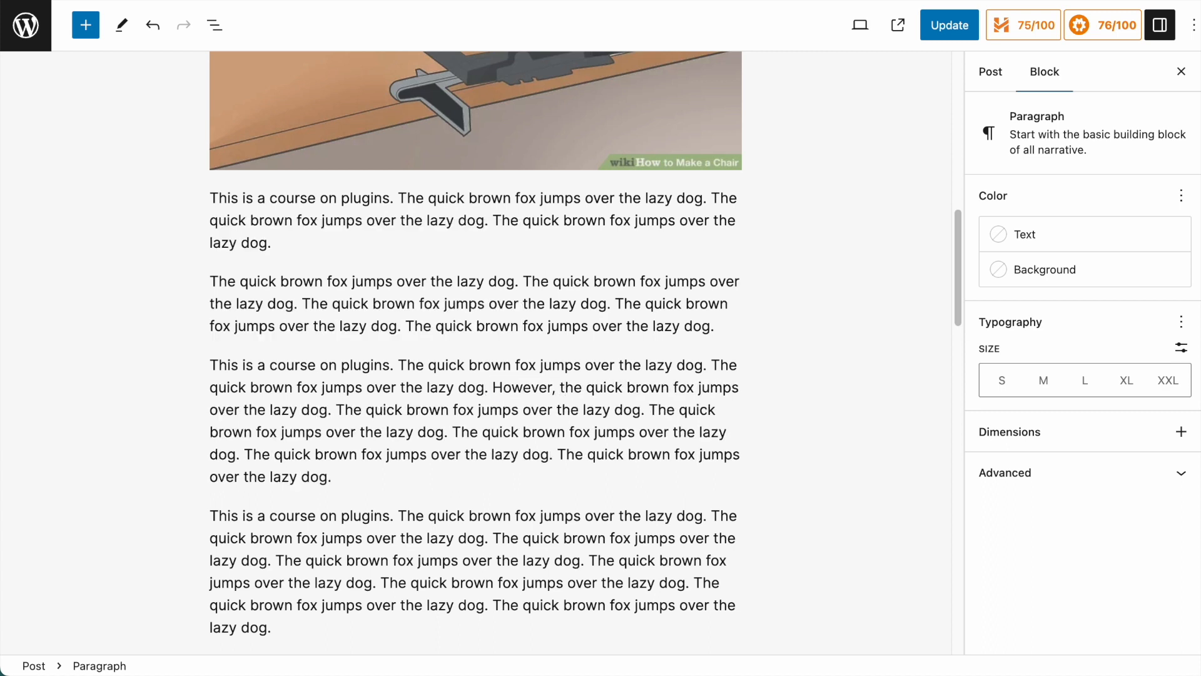
{"action": "left_click", "coordinate": [460, 434]}
{"action": "key", "text": "BackSpace"}
{"action": "type", "text": "And further, "}
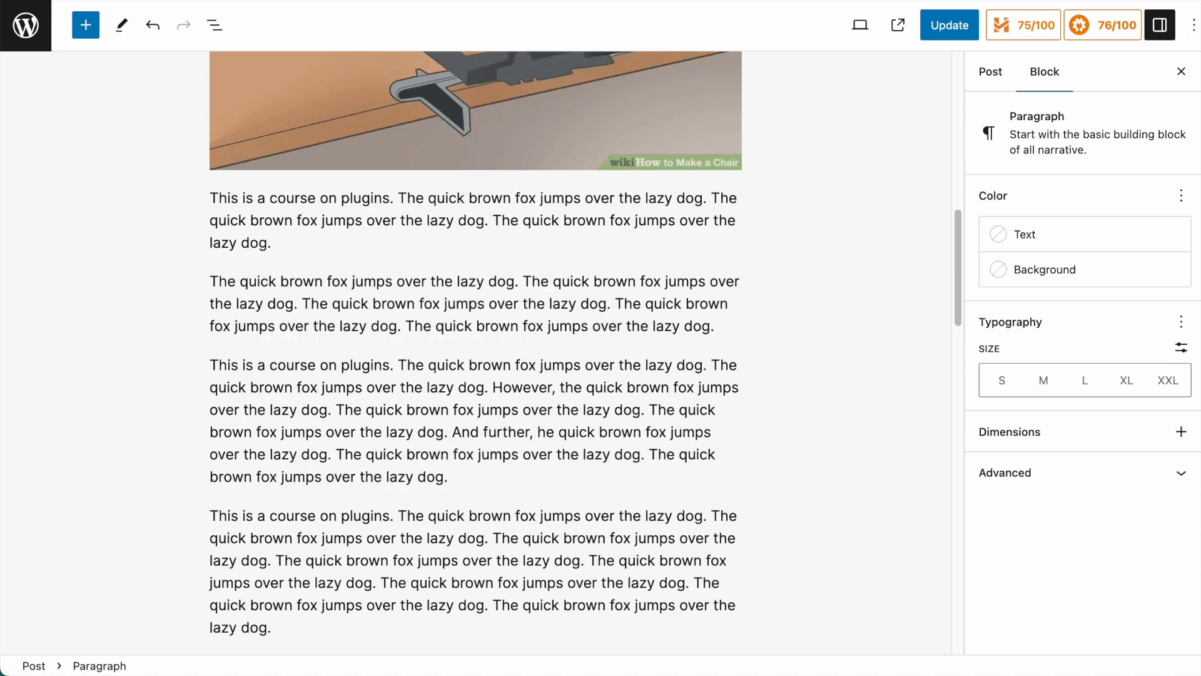
{"action": "type", "text": "t"}
- Begin the last sentence of that same paragraph with "Moreover," followed by a lowercase "the"
{"action": "left_click", "coordinate": [653, 458]}
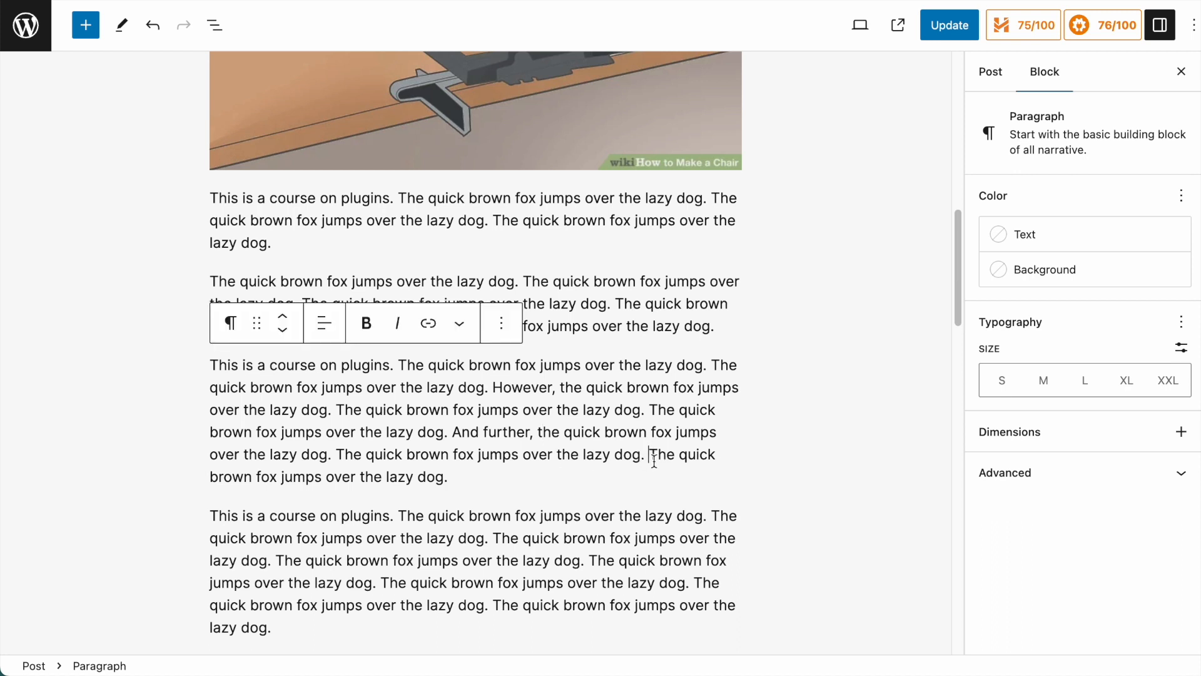
{"action": "key", "text": "Delete"}
{"action": "type", "text": "More"}
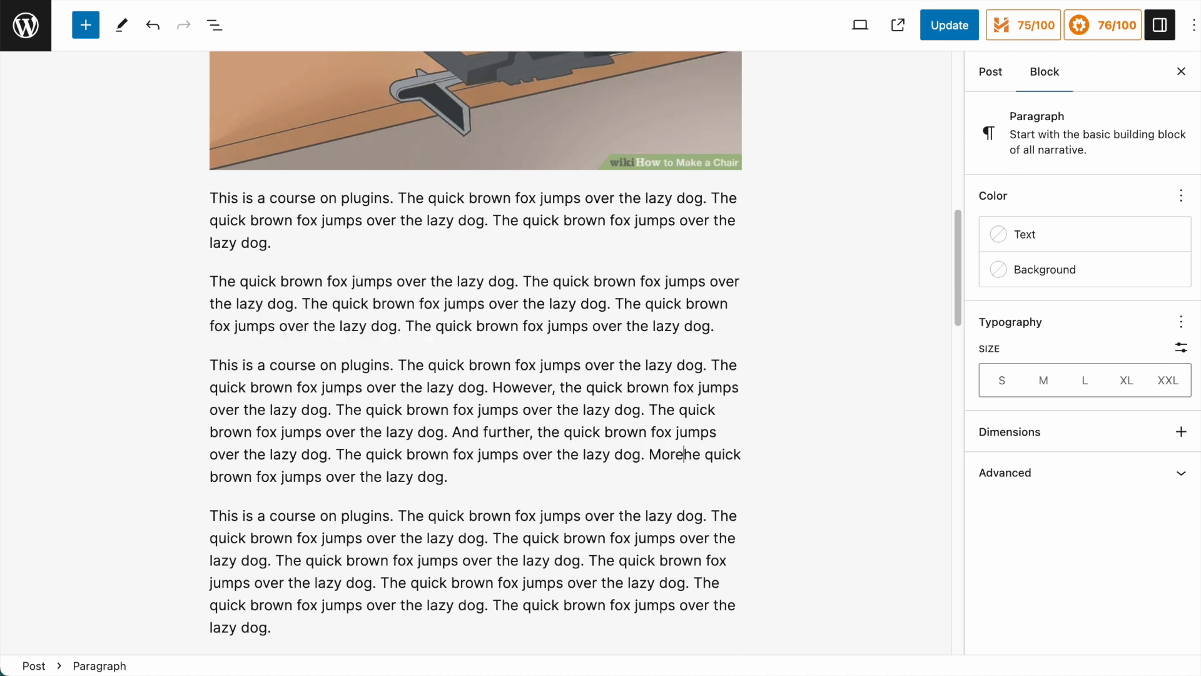
{"action": "type", "text": "over, t"}
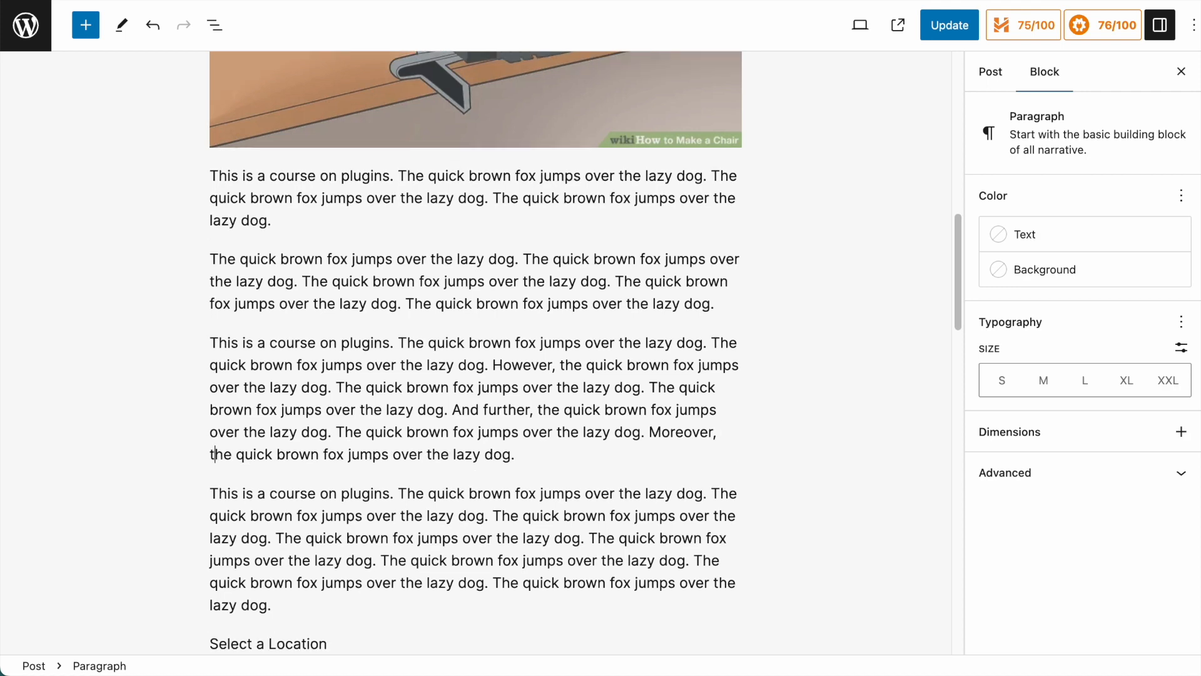
- Recheck the Transition words, Consecutive sentences and Subheading distribution feedback in the Readability analysis against the article text
{"action": "scroll", "coordinate": [491, 423], "scroll_direction": "down", "scroll_amount": 15}
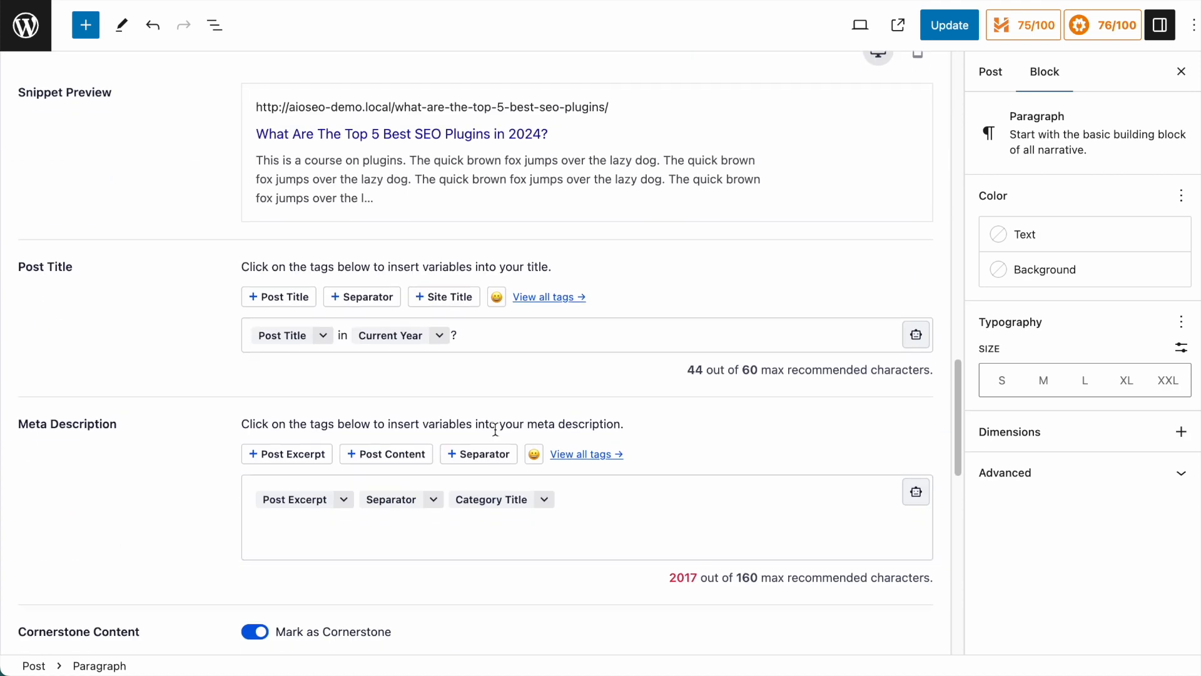
{"action": "scroll", "coordinate": [496, 429], "scroll_direction": "down", "scroll_amount": 6}
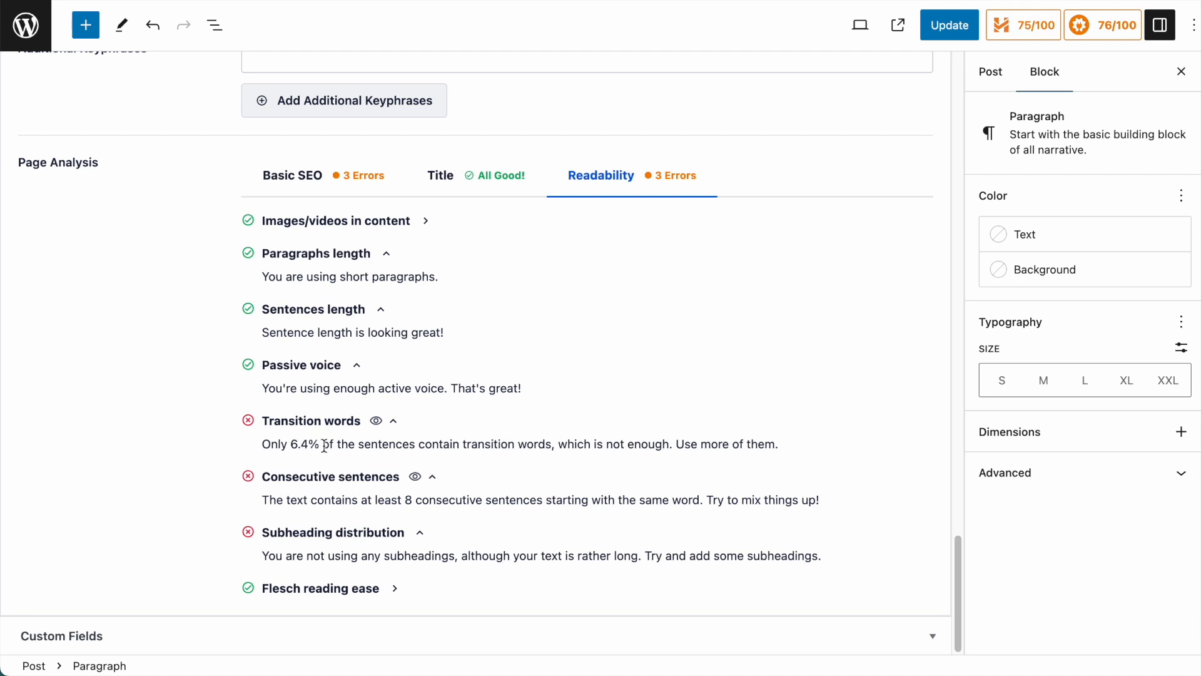
{"action": "left_click_drag", "start_coordinate": [291, 445], "coordinate": [313, 446]}
{"action": "scroll", "coordinate": [539, 351], "scroll_direction": "up", "scroll_amount": 20}
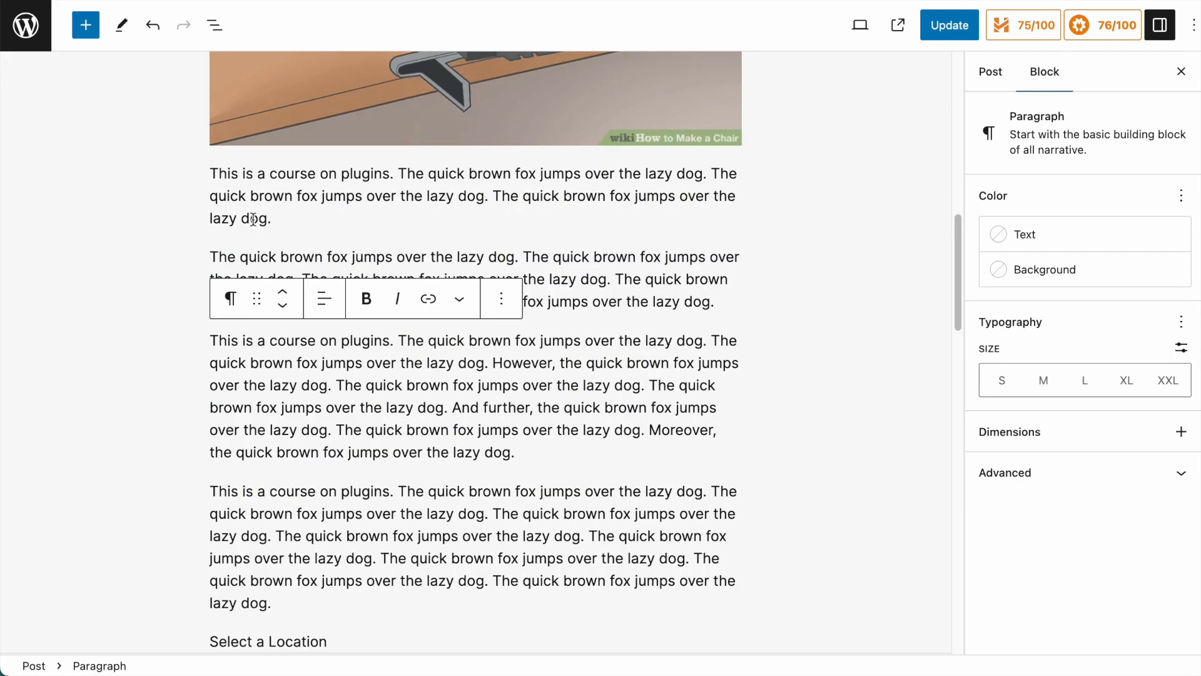
{"action": "scroll", "coordinate": [383, 342], "scroll_direction": "down", "scroll_amount": 5}
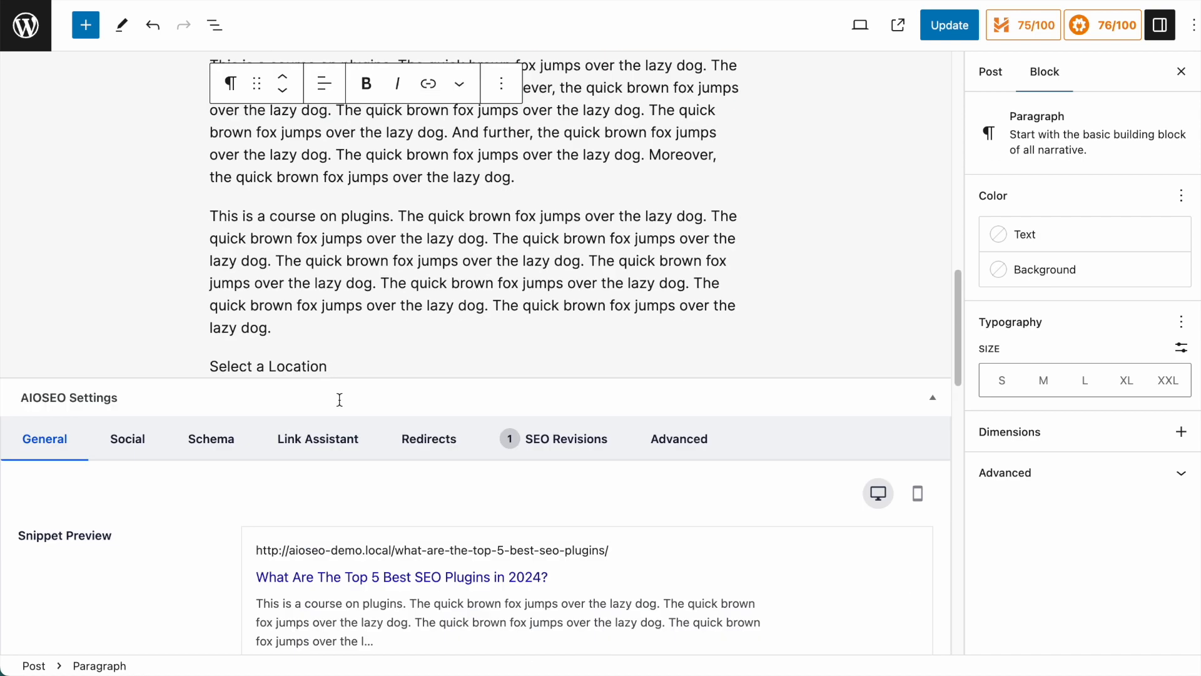
{"action": "scroll", "coordinate": [353, 271], "scroll_direction": "down", "scroll_amount": 20}
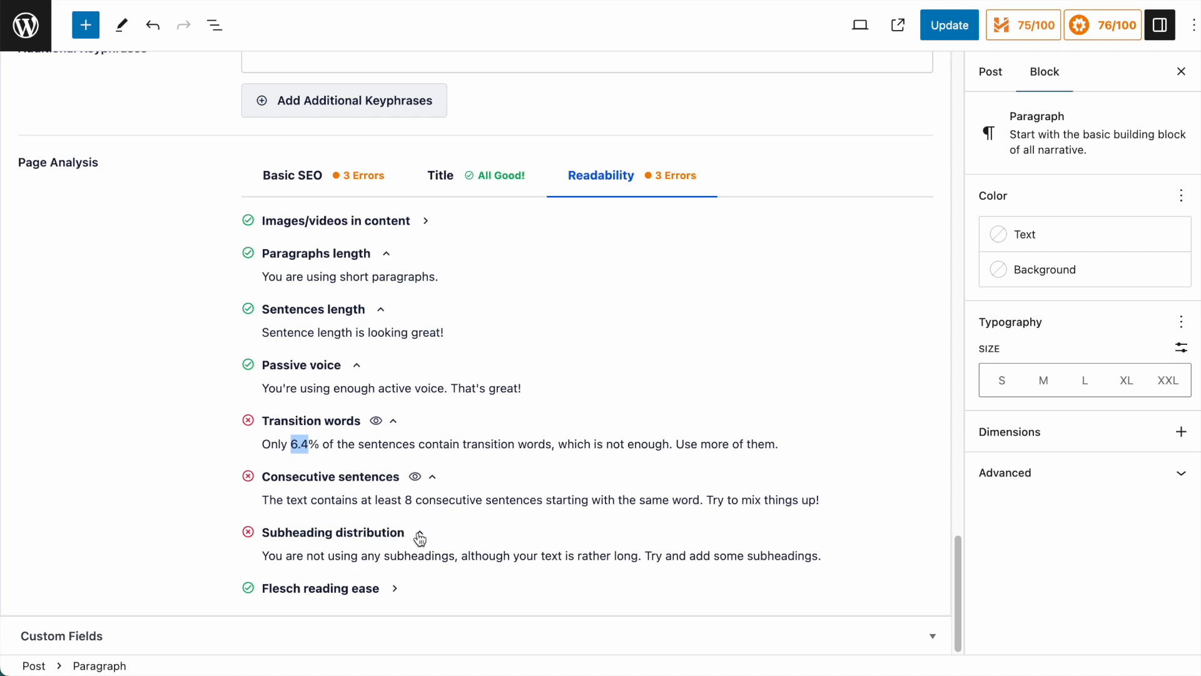
{"action": "left_click", "coordinate": [415, 477]}
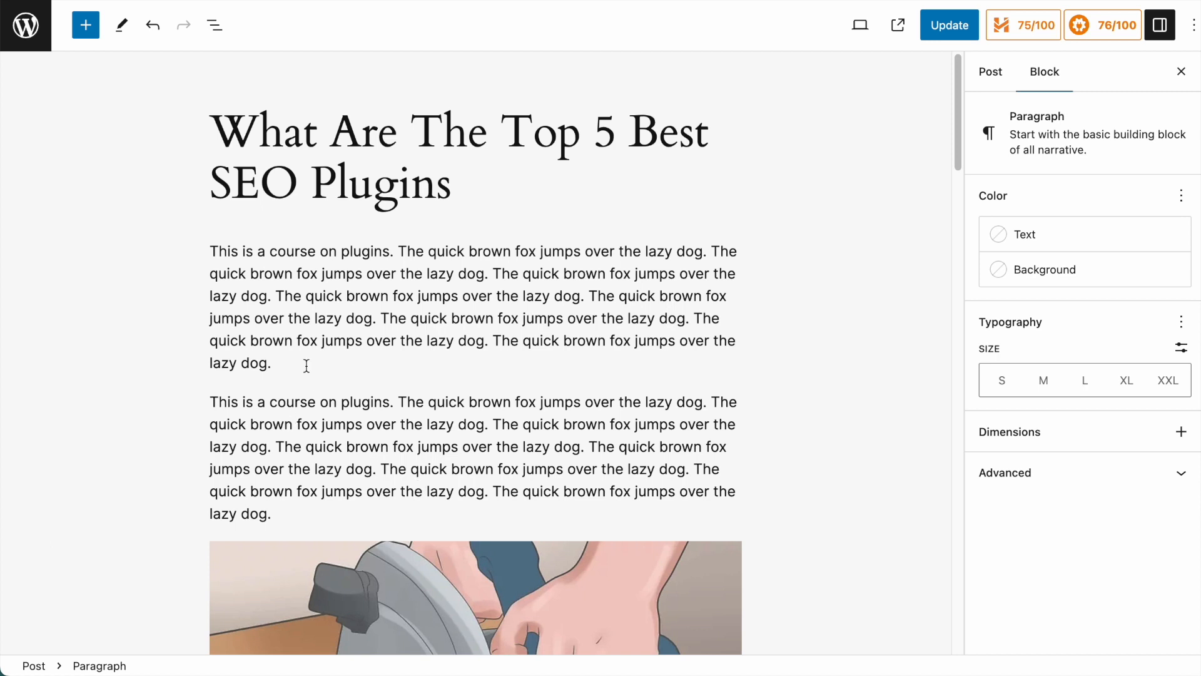
- Insert a Heading block reading "Subheading 1" after the article's first paragraph
{"action": "left_click", "coordinate": [304, 363]}
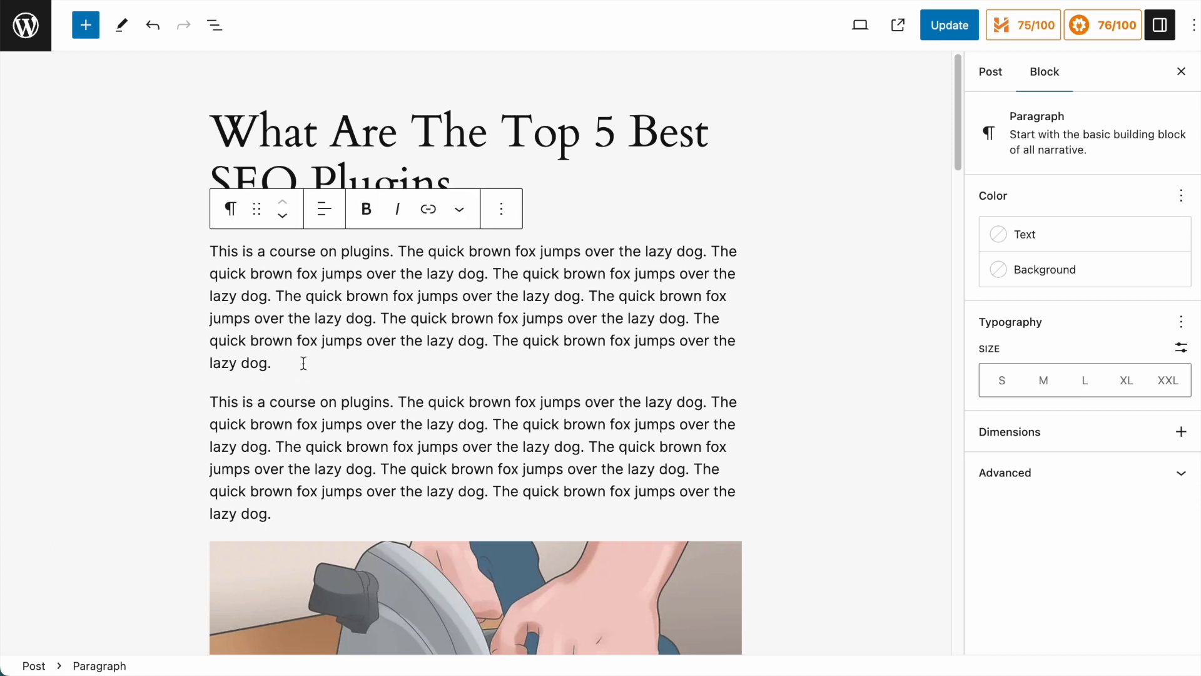
{"action": "key", "text": "Return"}
{"action": "left_click", "coordinate": [733, 365]}
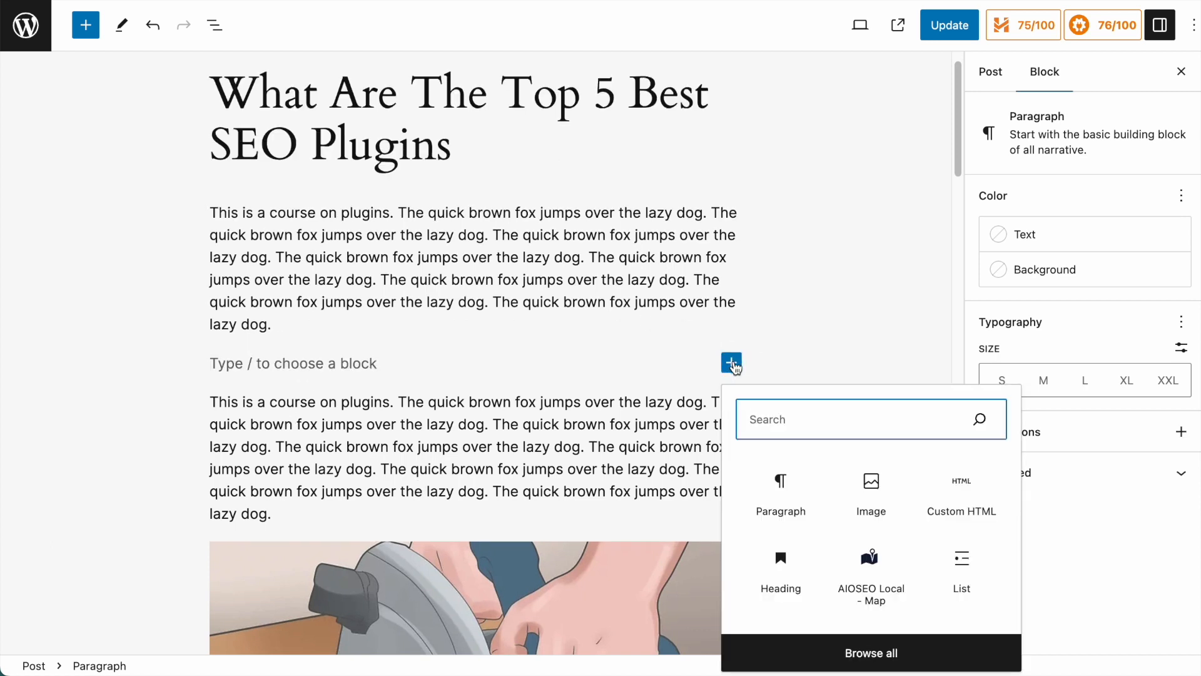
{"action": "left_click", "coordinate": [781, 564]}
{"action": "type", "text": "Subheading 1"}
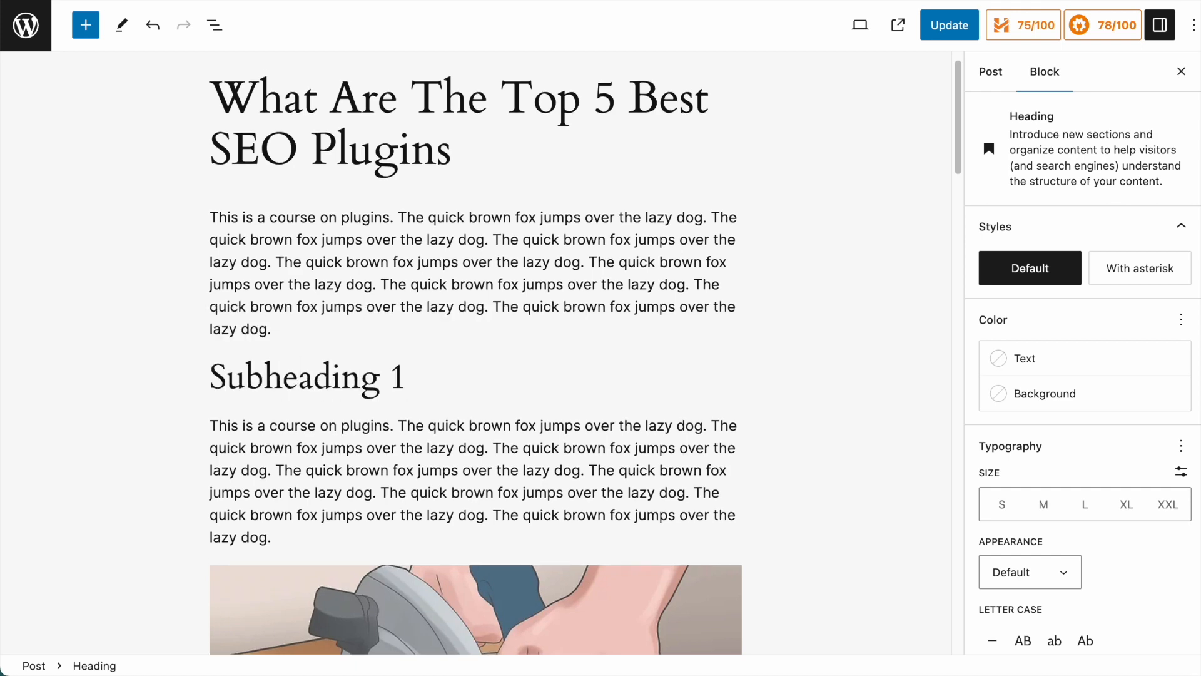
- Insert a Heading block reading "Another Subheading" directly above the paragraph with the added transition words
{"action": "scroll", "coordinate": [572, 483], "scroll_direction": "down", "scroll_amount": 10}
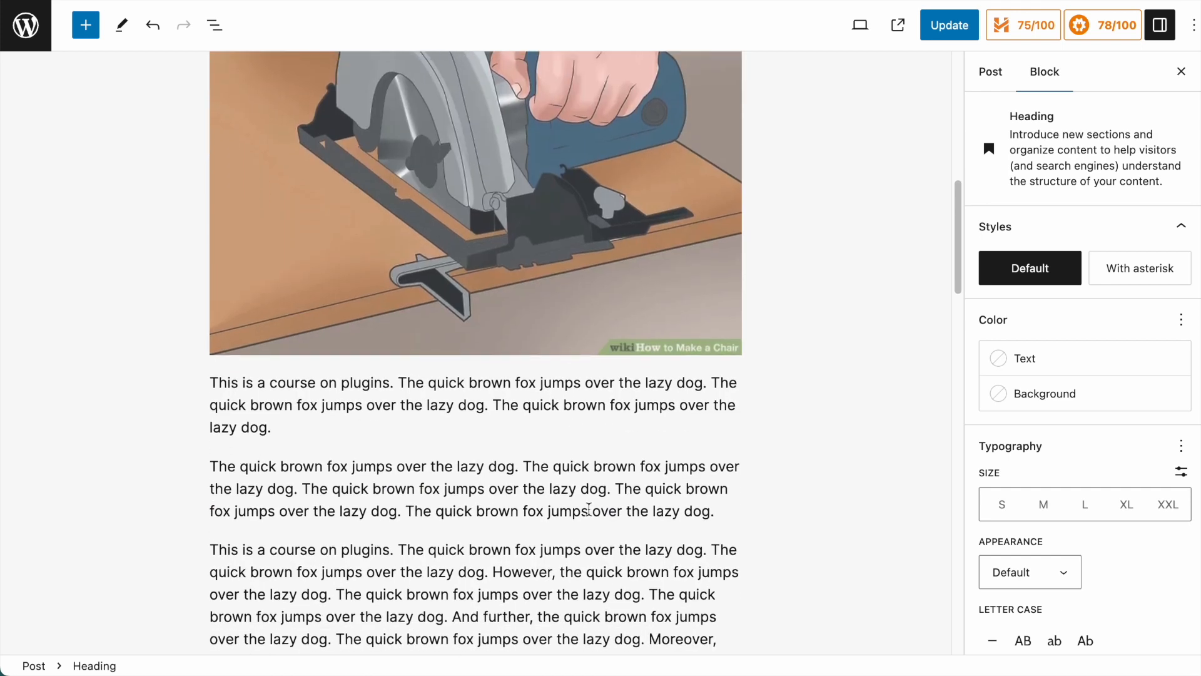
{"action": "left_click", "coordinate": [724, 531]}
{"action": "key", "text": "Return"}
{"action": "left_click", "coordinate": [731, 510]}
{"action": "scroll", "coordinate": [804, 611], "scroll_direction": "down", "scroll_amount": 3}
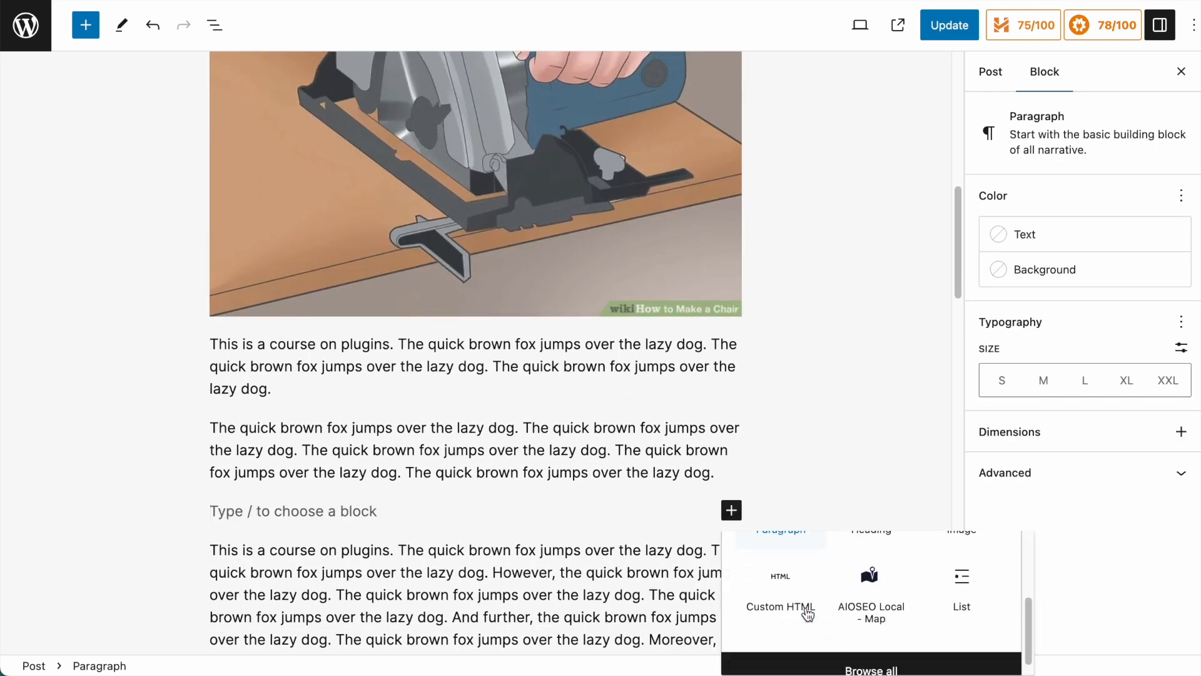
{"action": "scroll", "coordinate": [884, 559], "scroll_direction": "up", "scroll_amount": 2}
{"action": "left_click", "coordinate": [884, 559]}
{"action": "type", "text": "Another Subheading"}
{"action": "left_click", "coordinate": [578, 459]}
- Recheck Subheading distribution in the Readability analysis and expand the Flesch reading ease check to read its feedback
{"action": "scroll", "coordinate": [579, 459], "scroll_direction": "down", "scroll_amount": 15}
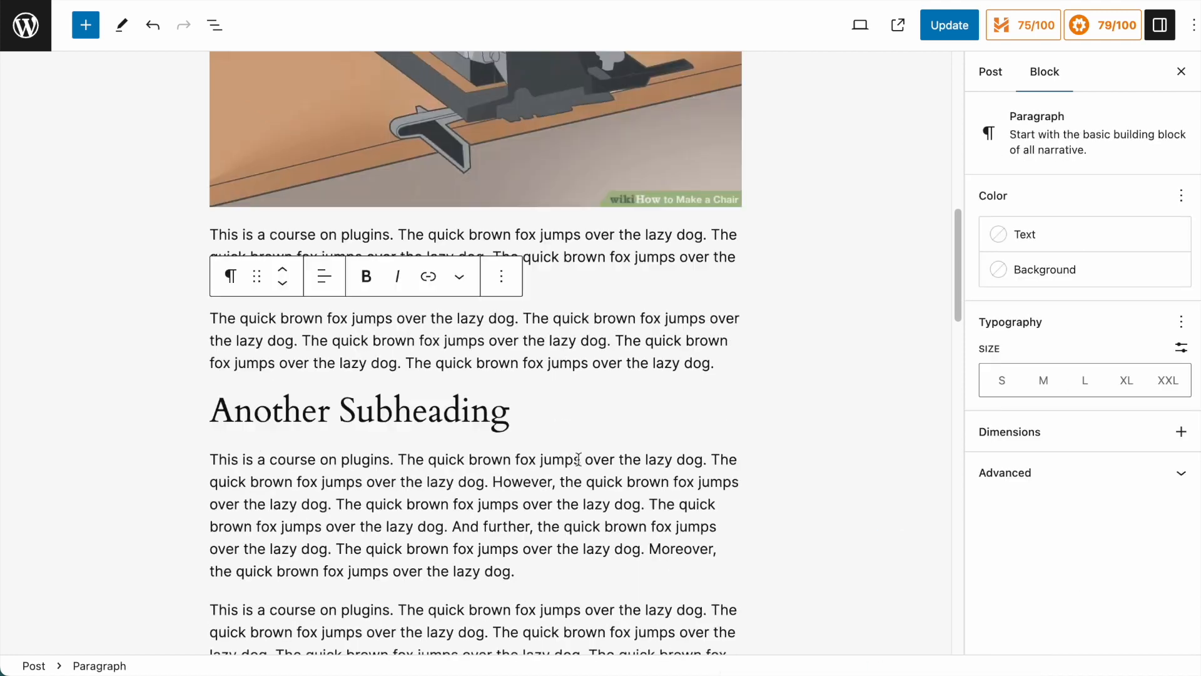
{"action": "scroll", "coordinate": [579, 459], "scroll_direction": "down", "scroll_amount": 10}
{"action": "left_click", "coordinate": [420, 557]}
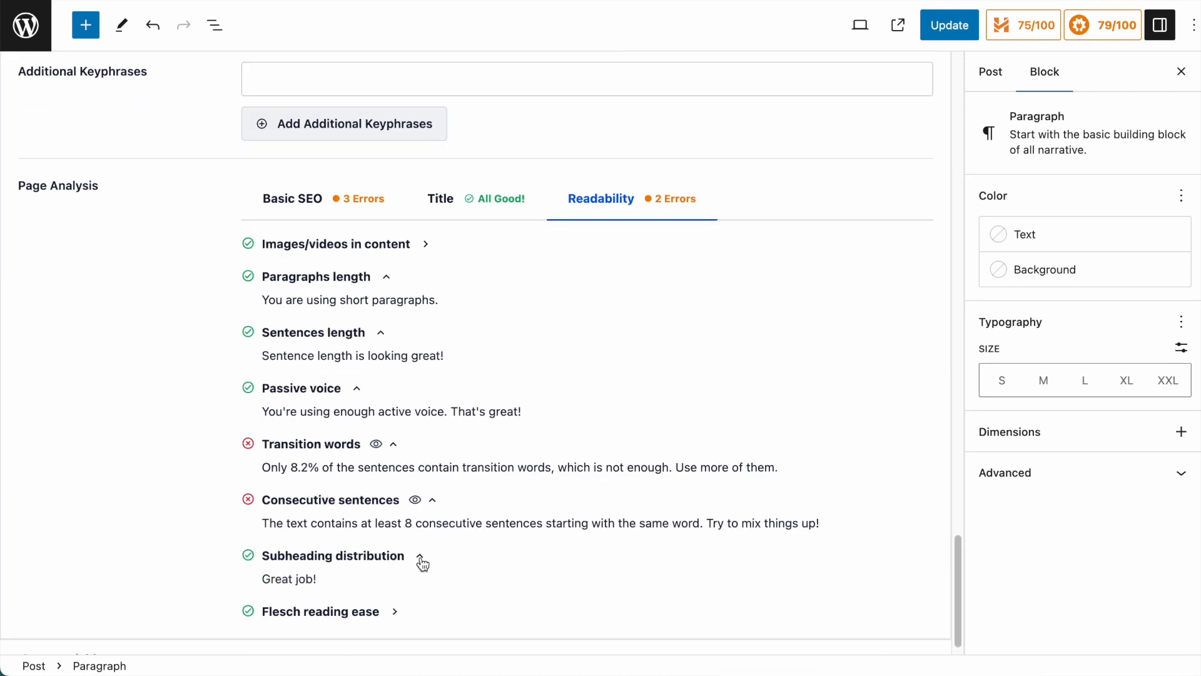
{"action": "scroll", "coordinate": [423, 564], "scroll_direction": "down", "scroll_amount": 1}
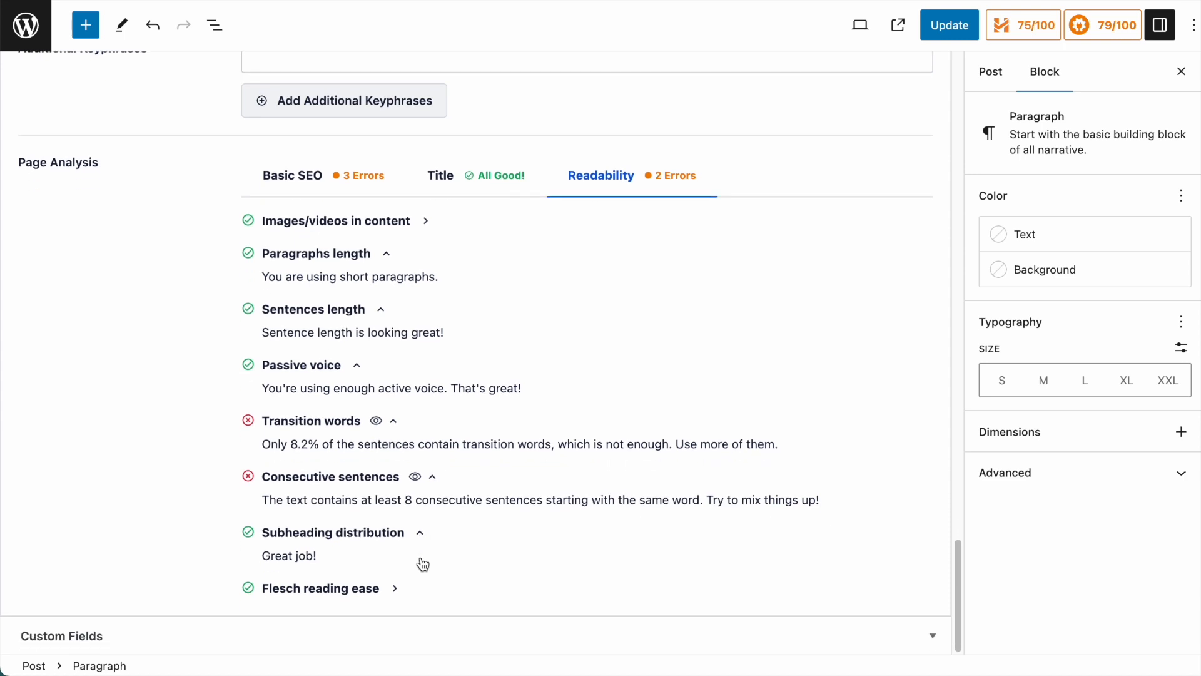
{"action": "left_click", "coordinate": [395, 588]}
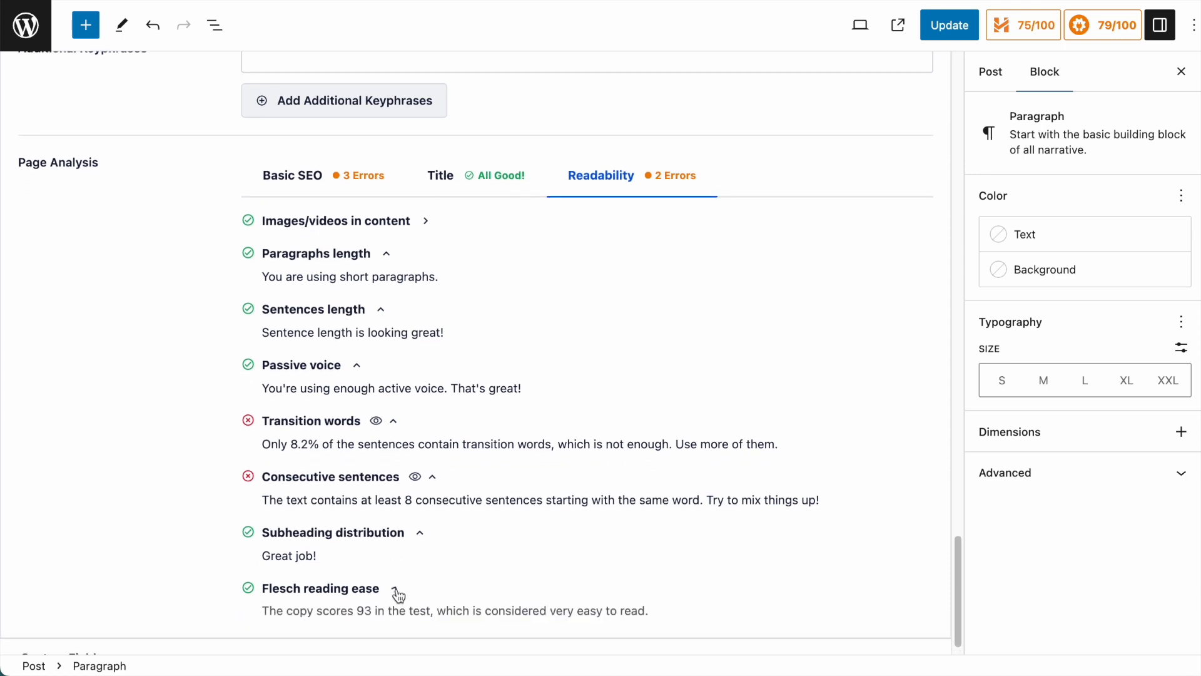
{"action": "scroll", "coordinate": [520, 520], "scroll_direction": "down", "scroll_amount": 1}
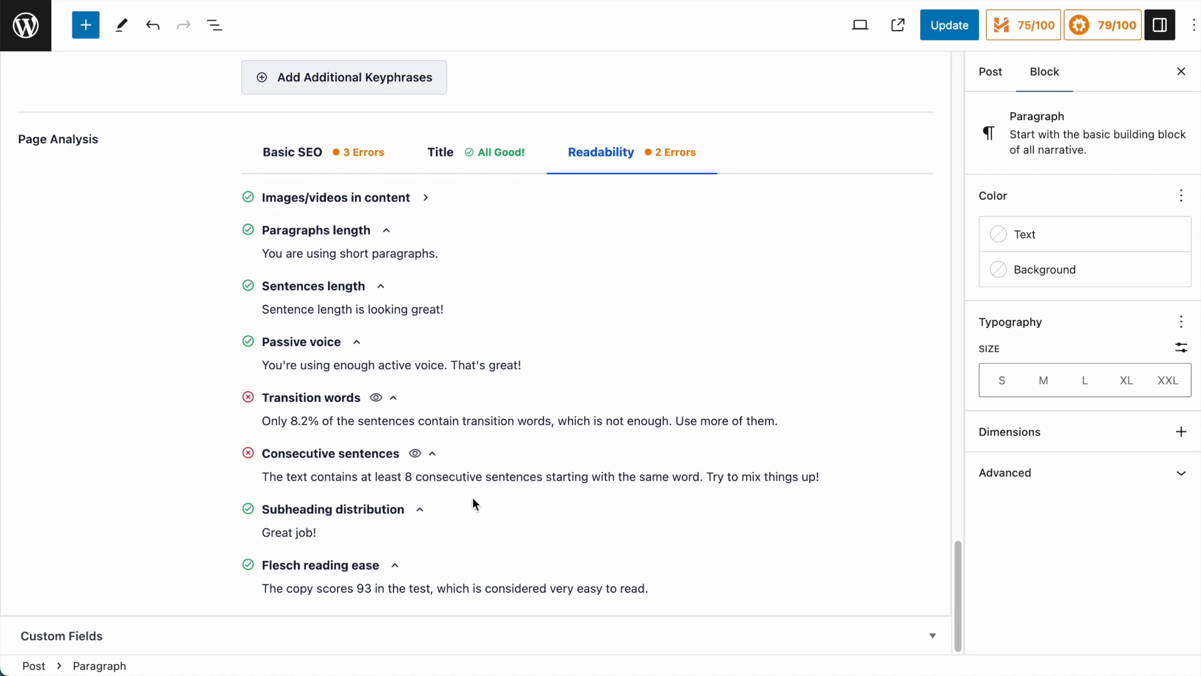
- Look over the article and its AIOSEO settings once more and update the post
{"action": "scroll", "coordinate": [358, 551], "scroll_direction": "up", "scroll_amount": 20}
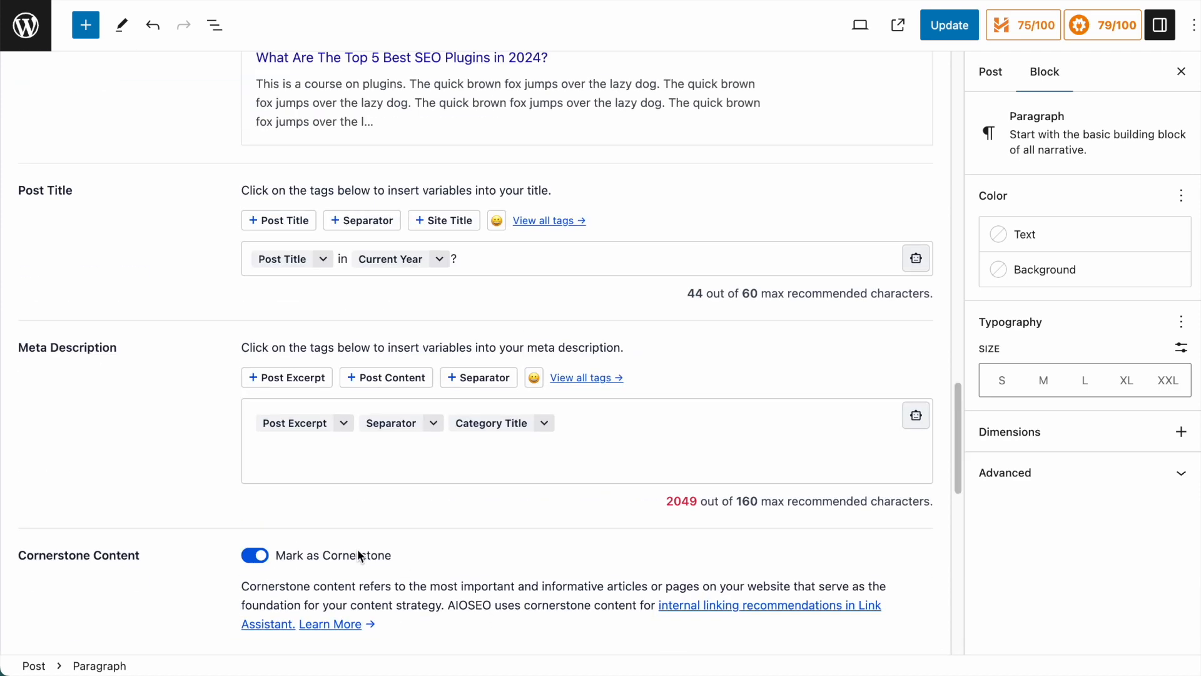
{"action": "scroll", "coordinate": [358, 550], "scroll_direction": "down", "scroll_amount": 5}
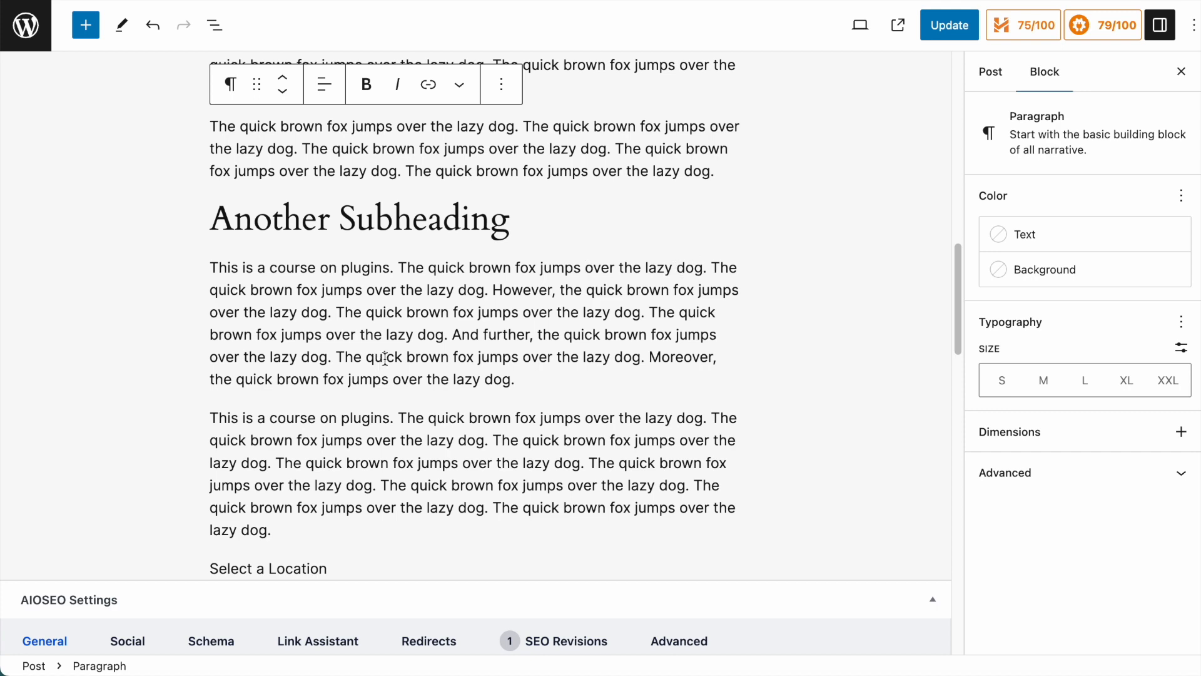
{"action": "scroll", "coordinate": [385, 358], "scroll_direction": "down", "scroll_amount": 10}
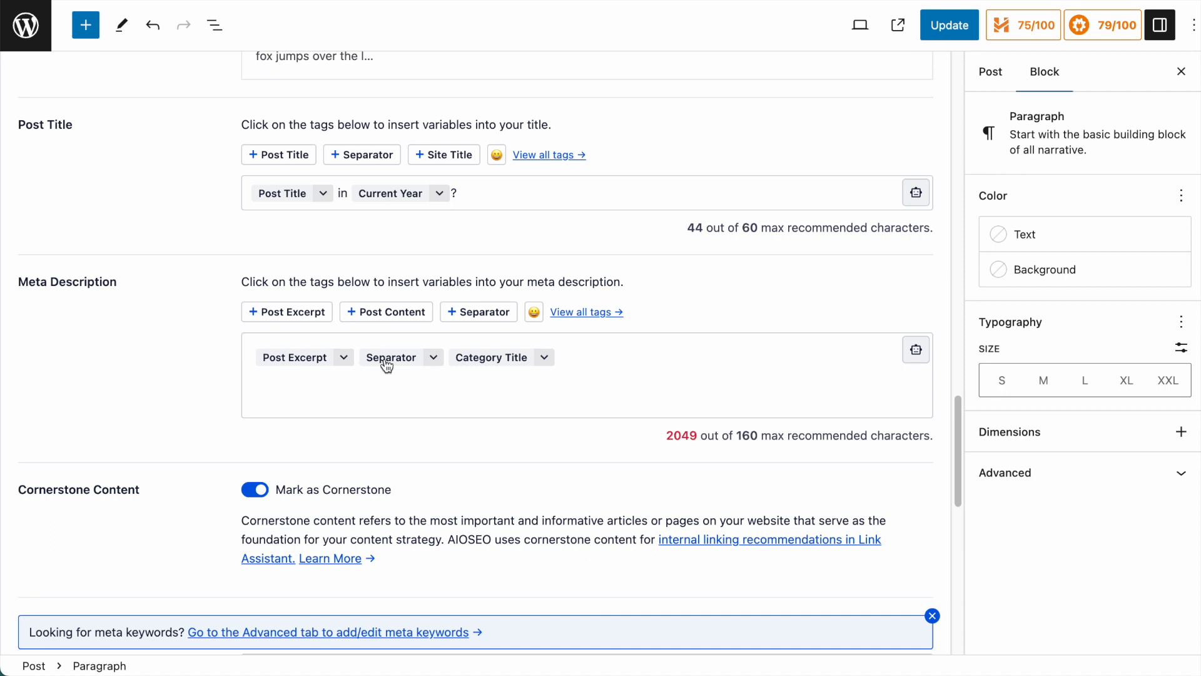
{"action": "scroll", "coordinate": [387, 365], "scroll_direction": "down", "scroll_amount": 3}
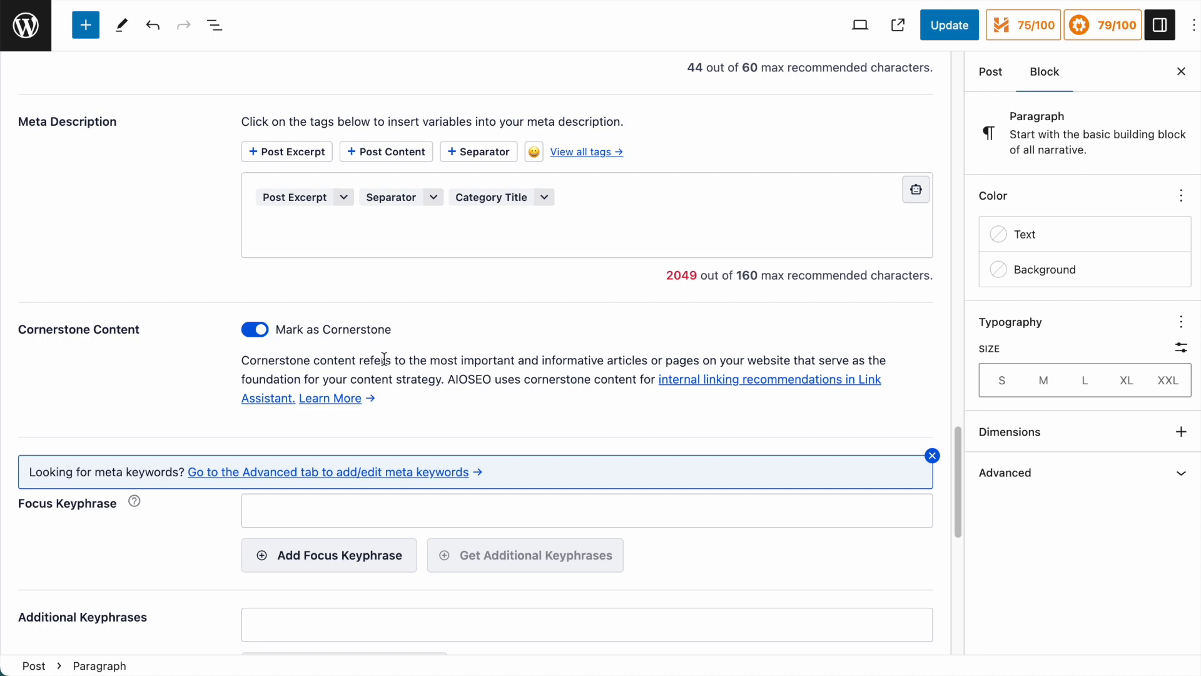
{"action": "scroll", "coordinate": [384, 358], "scroll_direction": "down", "scroll_amount": 11}
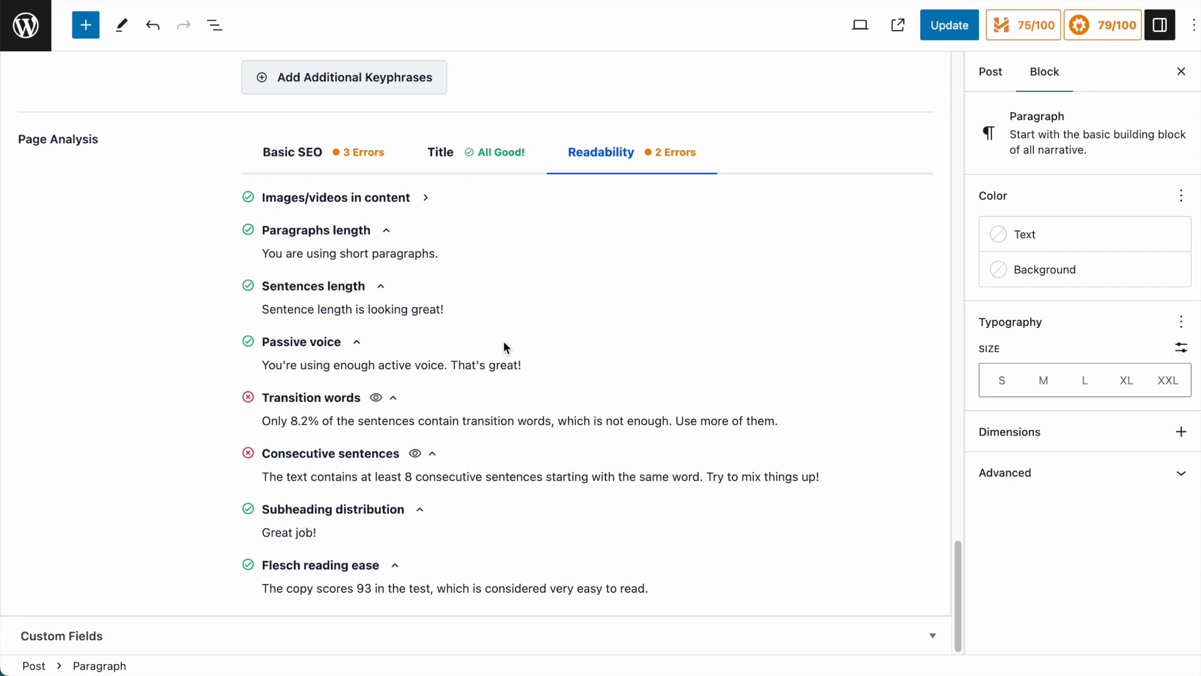
{"action": "scroll", "coordinate": [734, 321], "scroll_direction": "up", "scroll_amount": 20}
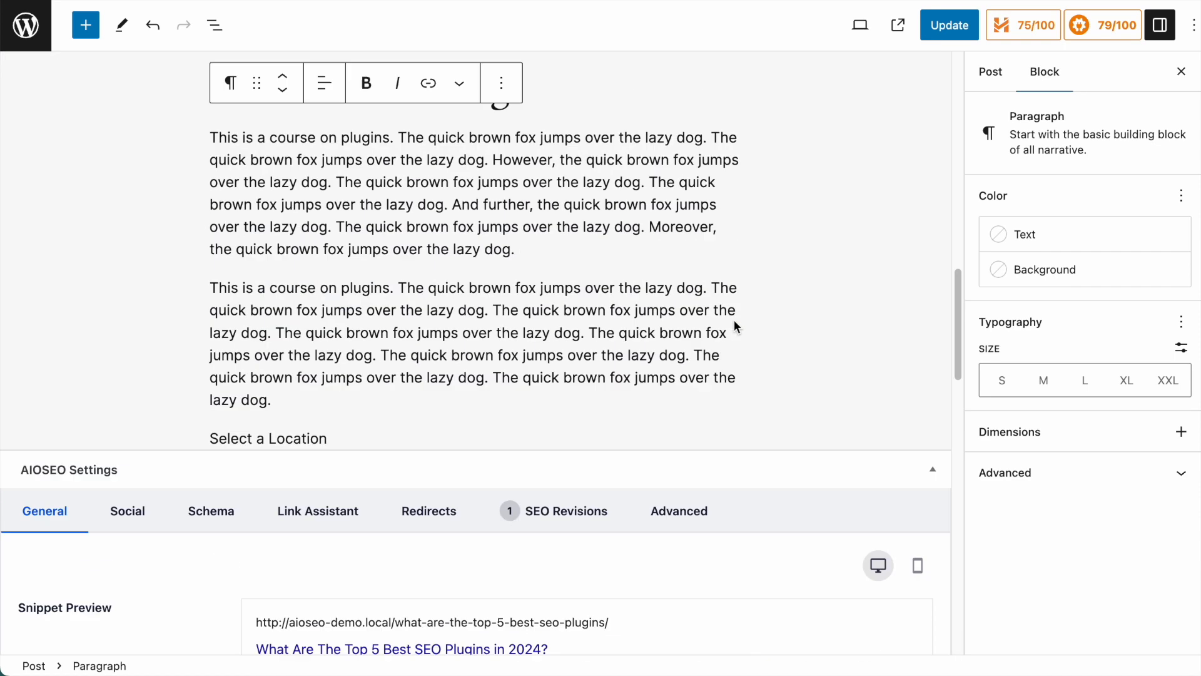
{"action": "left_click", "coordinate": [948, 24]}
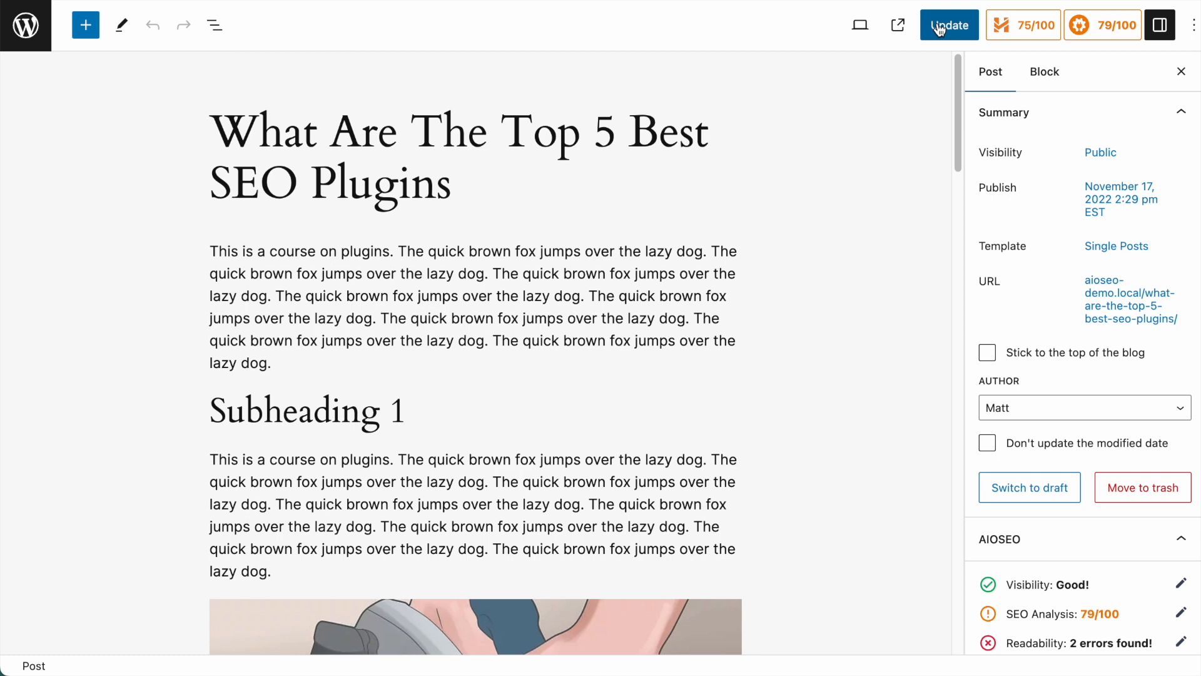
- Select the saw image in the article and open its alternative text for editing
{"action": "scroll", "coordinate": [648, 243], "scroll_direction": "down", "scroll_amount": 3}
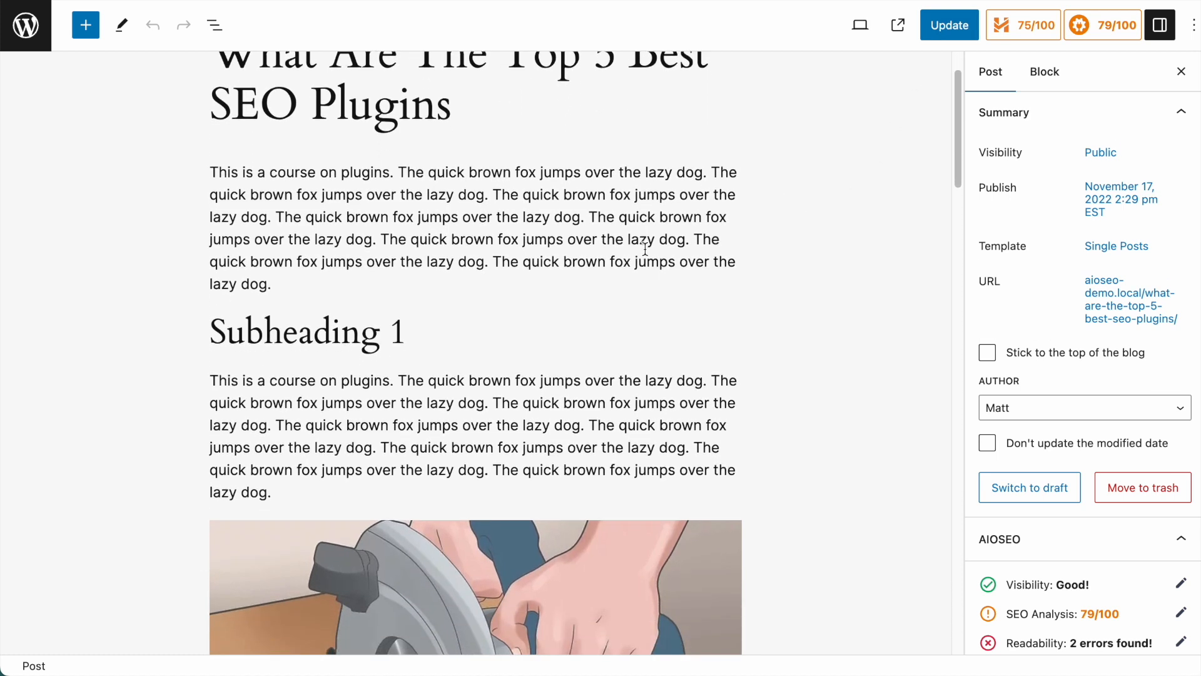
{"action": "scroll", "coordinate": [647, 262], "scroll_direction": "down", "scroll_amount": 5}
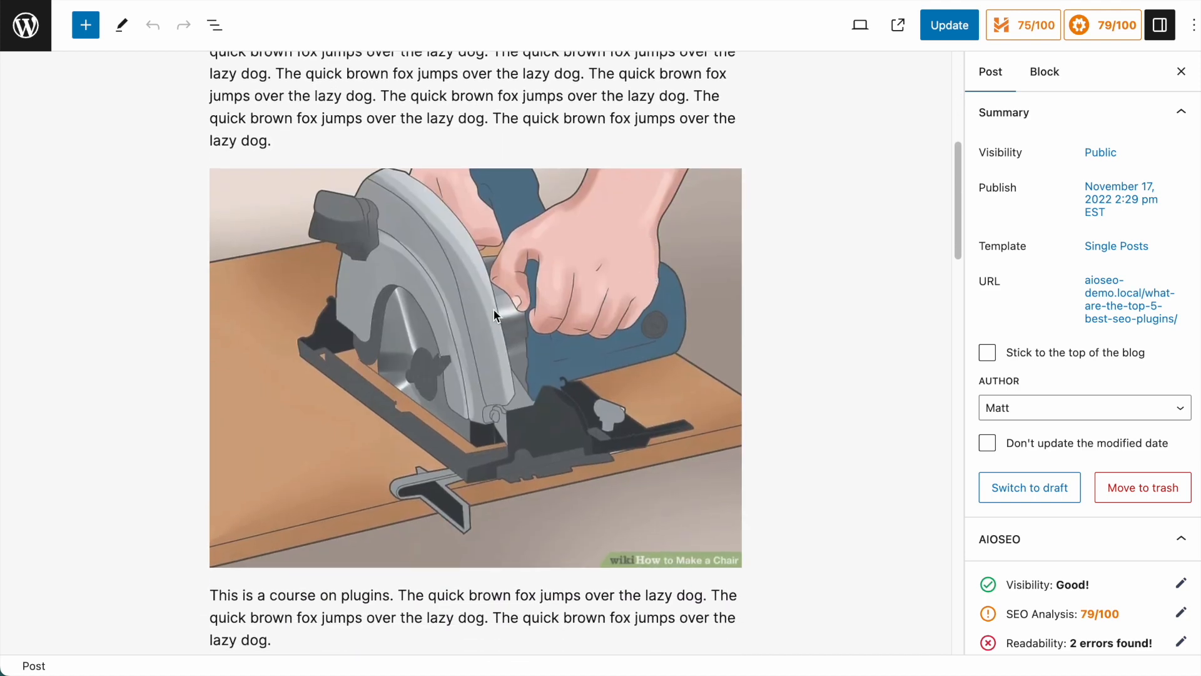
{"action": "left_click", "coordinate": [493, 309]}
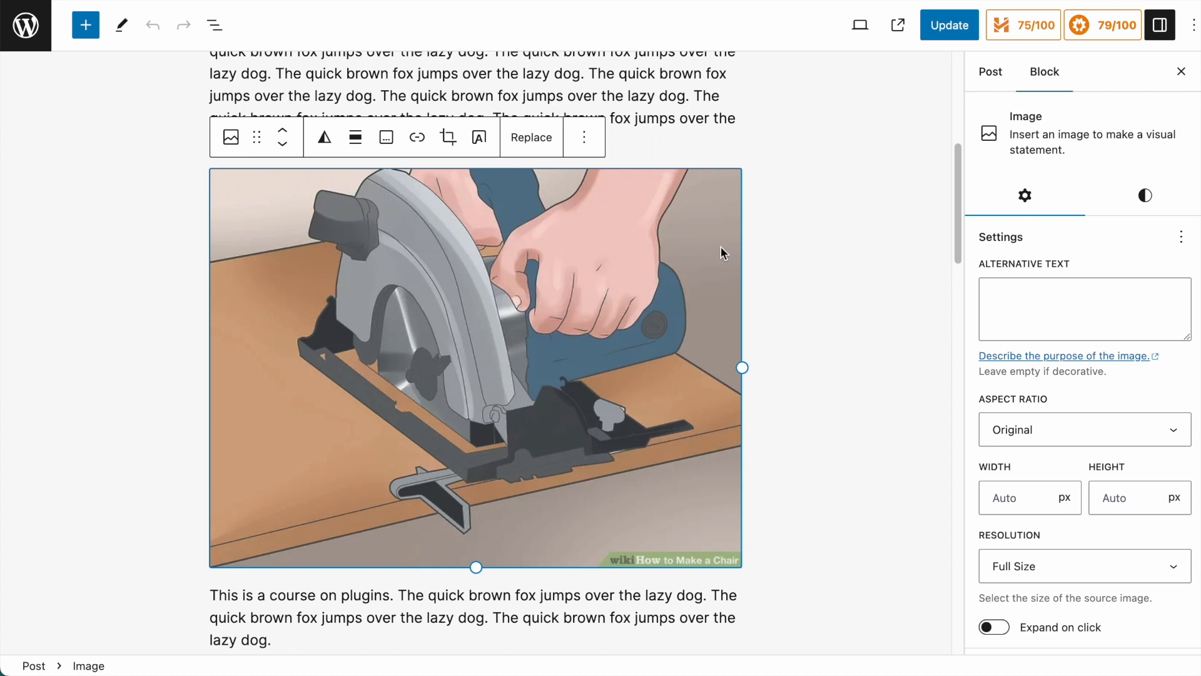
{"action": "left_click", "coordinate": [1046, 301]}
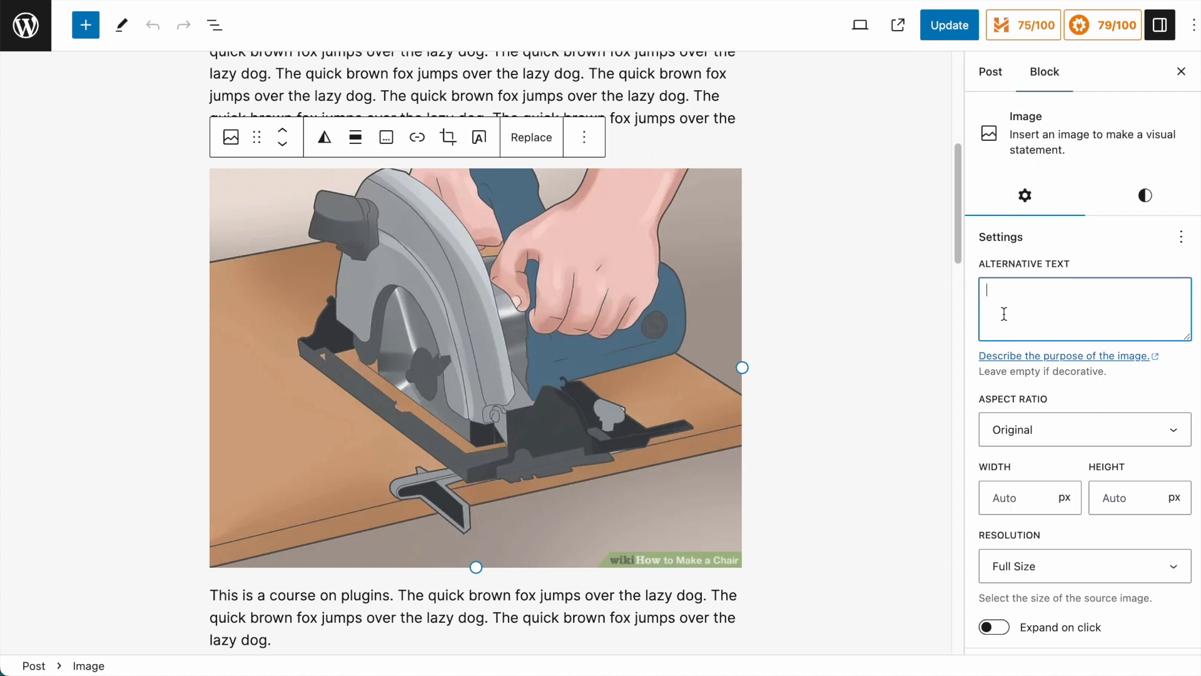
- Leave the post editor and open the Image SEO settings under AIOSEO's Search Appearance
{"action": "left_click", "coordinate": [25, 25]}
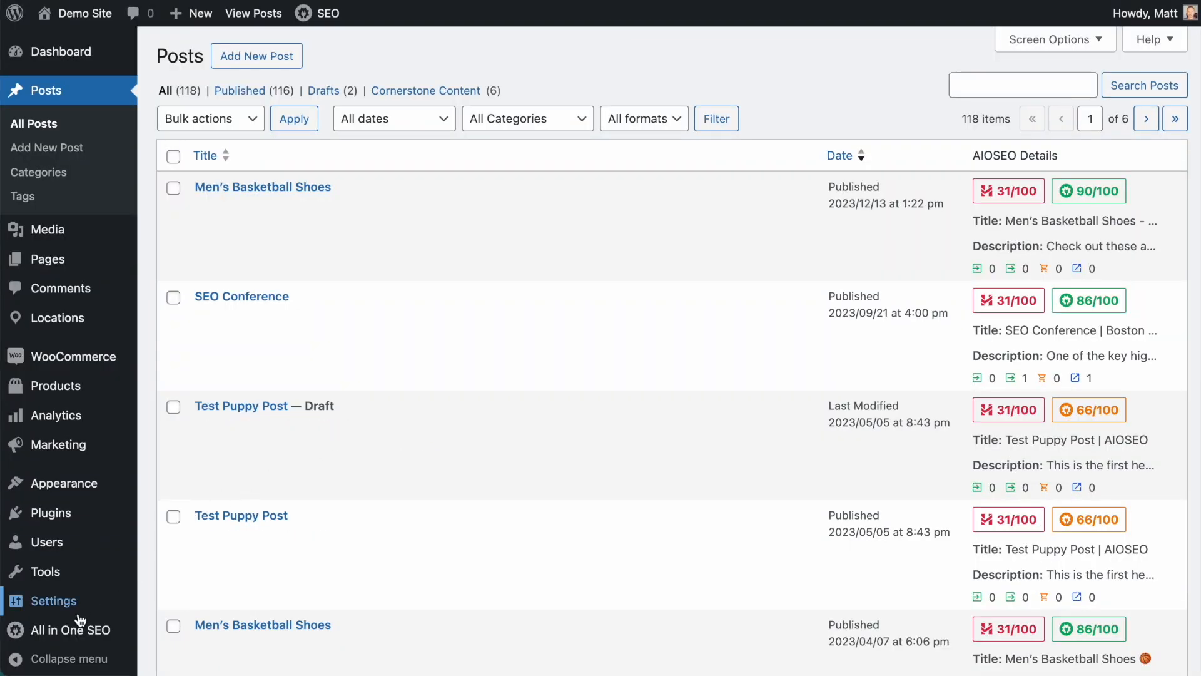
{"action": "mouse_move", "coordinate": [74, 629]}
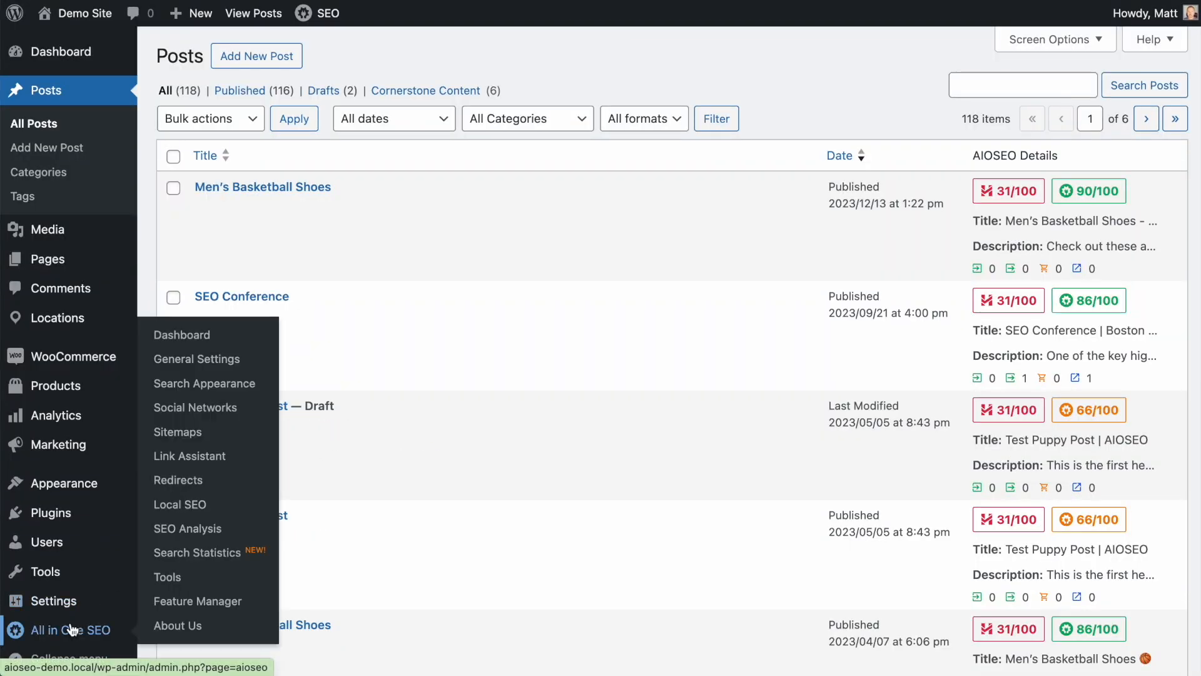
{"action": "left_click", "coordinate": [210, 384]}
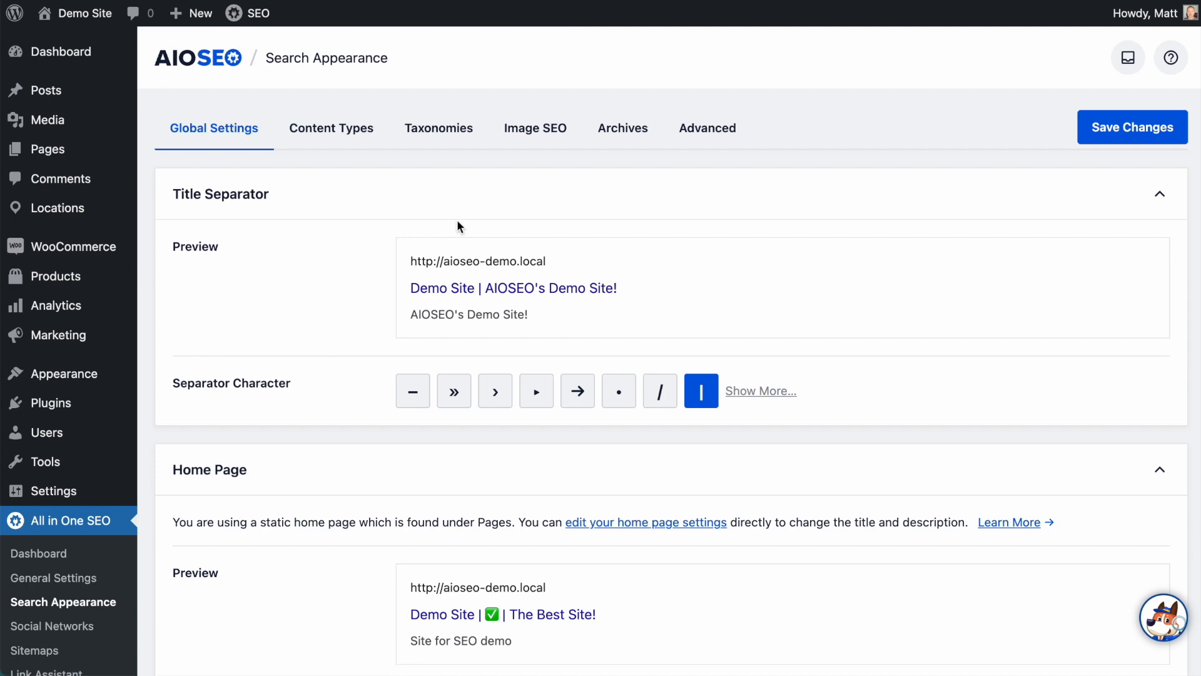
{"action": "left_click", "coordinate": [542, 141]}
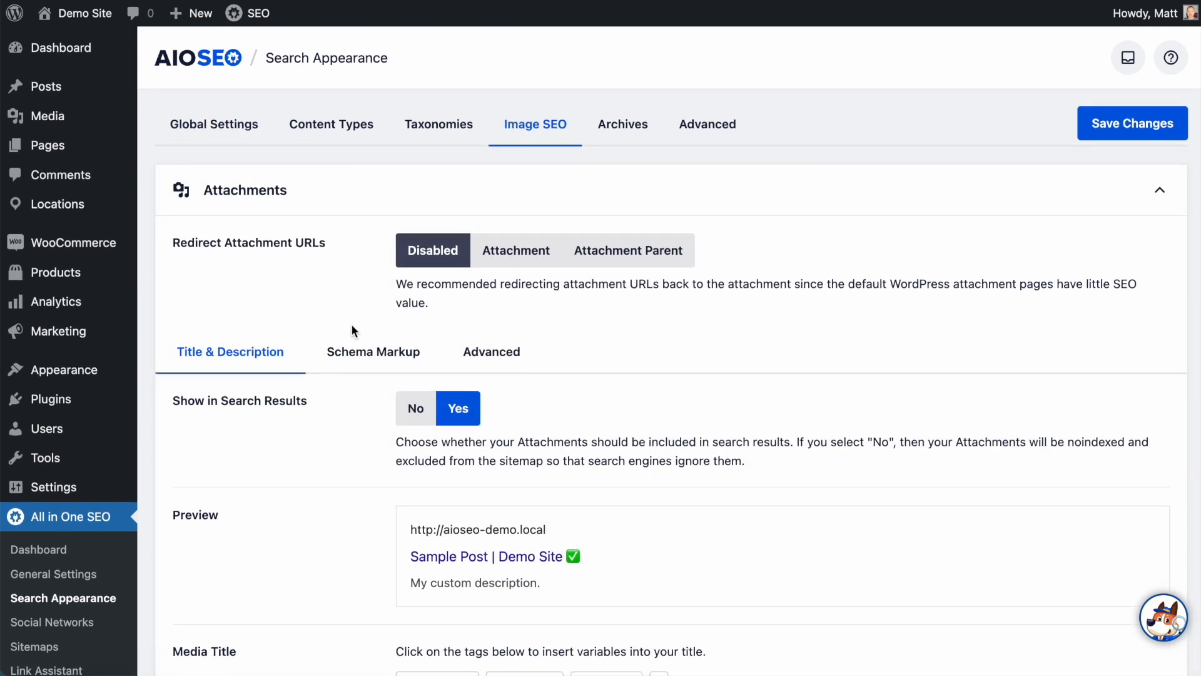
- Review the Image SEO title settings and the Alt Tag format, punctuation and casing options
{"action": "scroll", "coordinate": [351, 326], "scroll_direction": "down", "scroll_amount": 5}
{"action": "scroll", "coordinate": [352, 330], "scroll_direction": "down", "scroll_amount": 10}
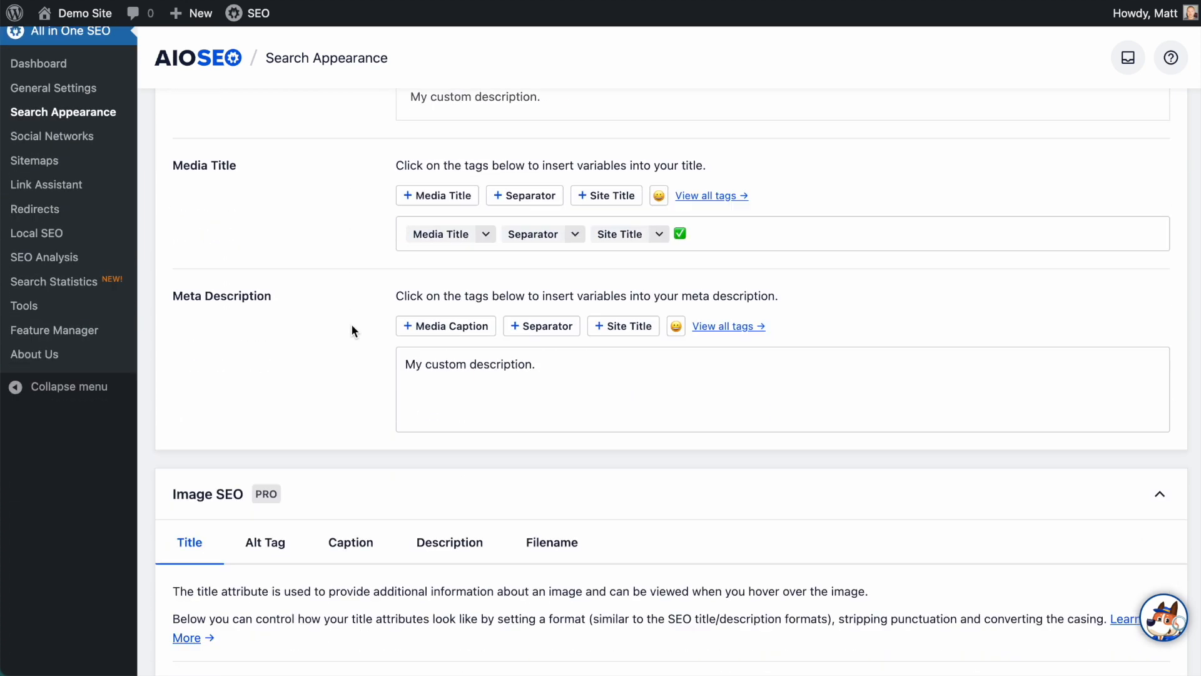
{"action": "scroll", "coordinate": [352, 331], "scroll_direction": "up", "scroll_amount": 2}
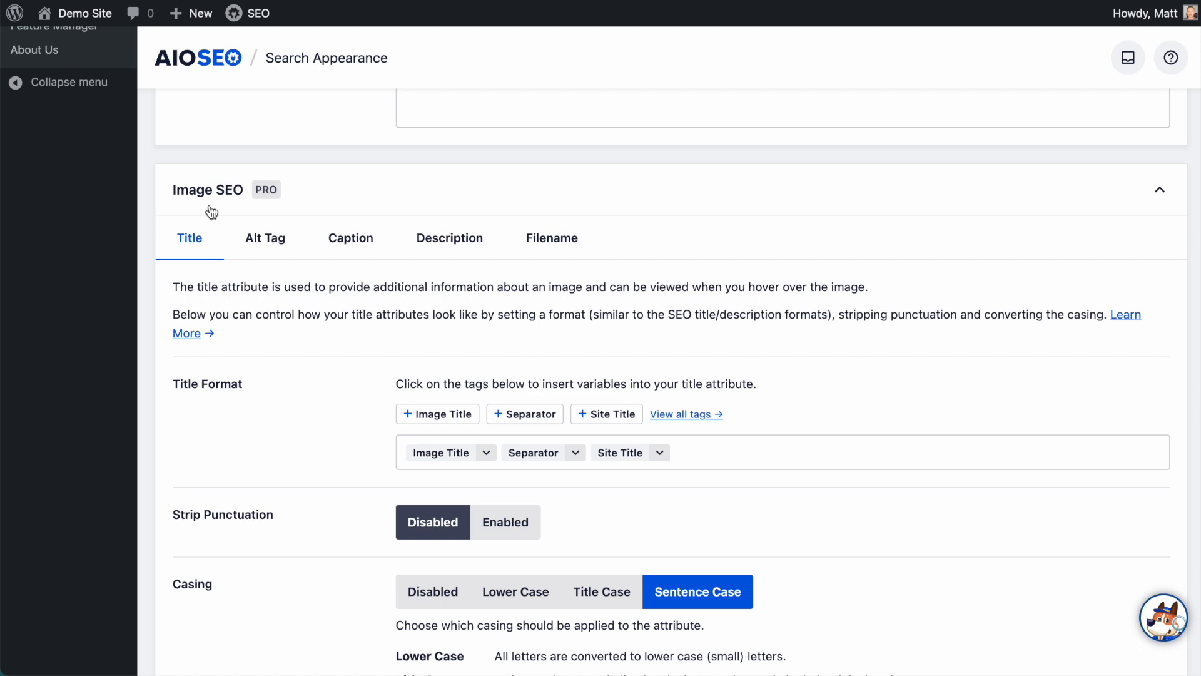
{"action": "left_click", "coordinate": [270, 240]}
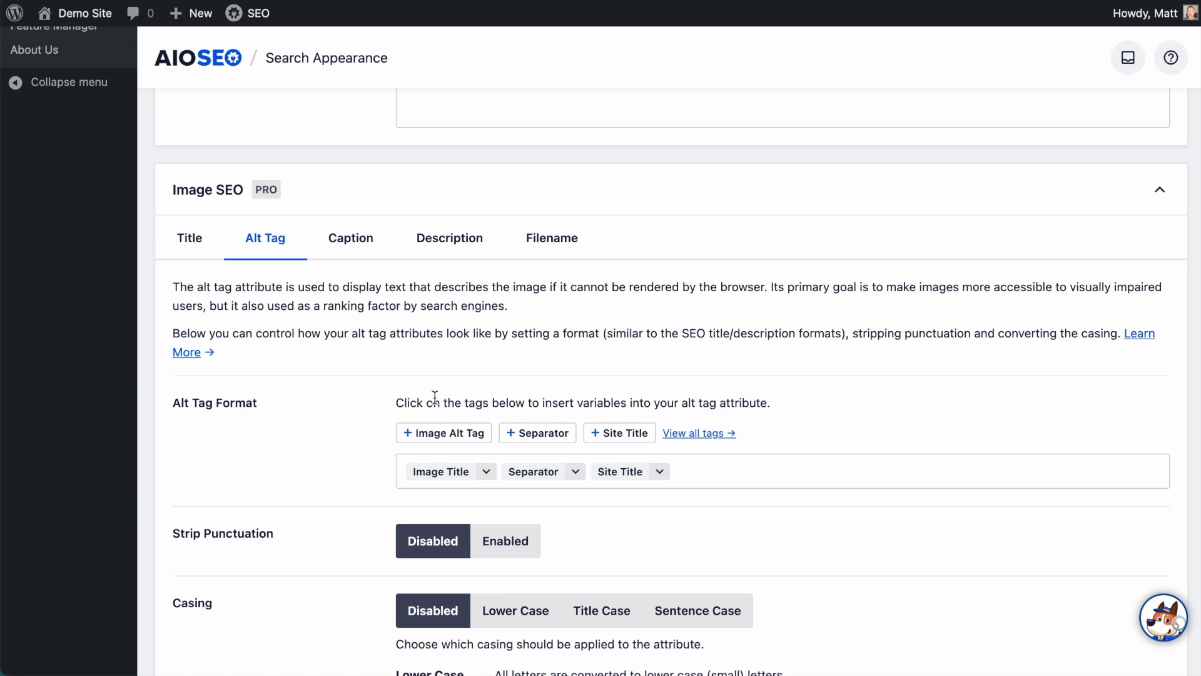
{"action": "scroll", "coordinate": [392, 370], "scroll_direction": "down", "scroll_amount": 3}
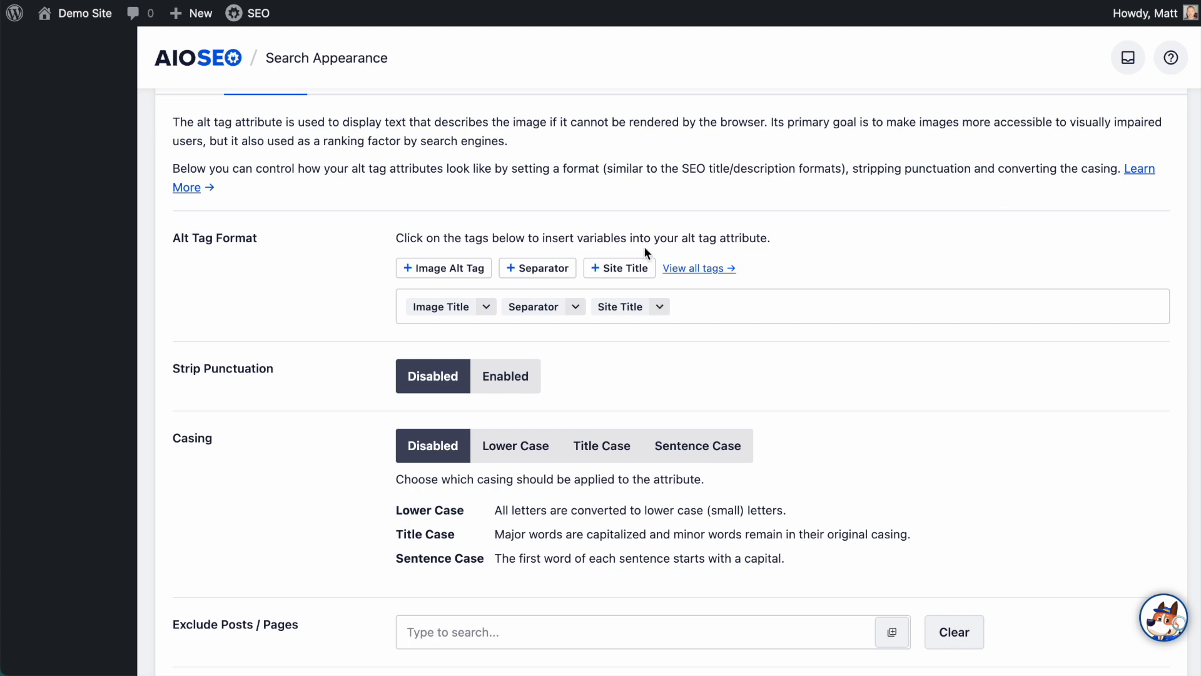
{"action": "scroll", "coordinate": [885, 293], "scroll_direction": "up", "scroll_amount": 10}
{"action": "scroll", "coordinate": [888, 288], "scroll_direction": "up", "scroll_amount": 3}
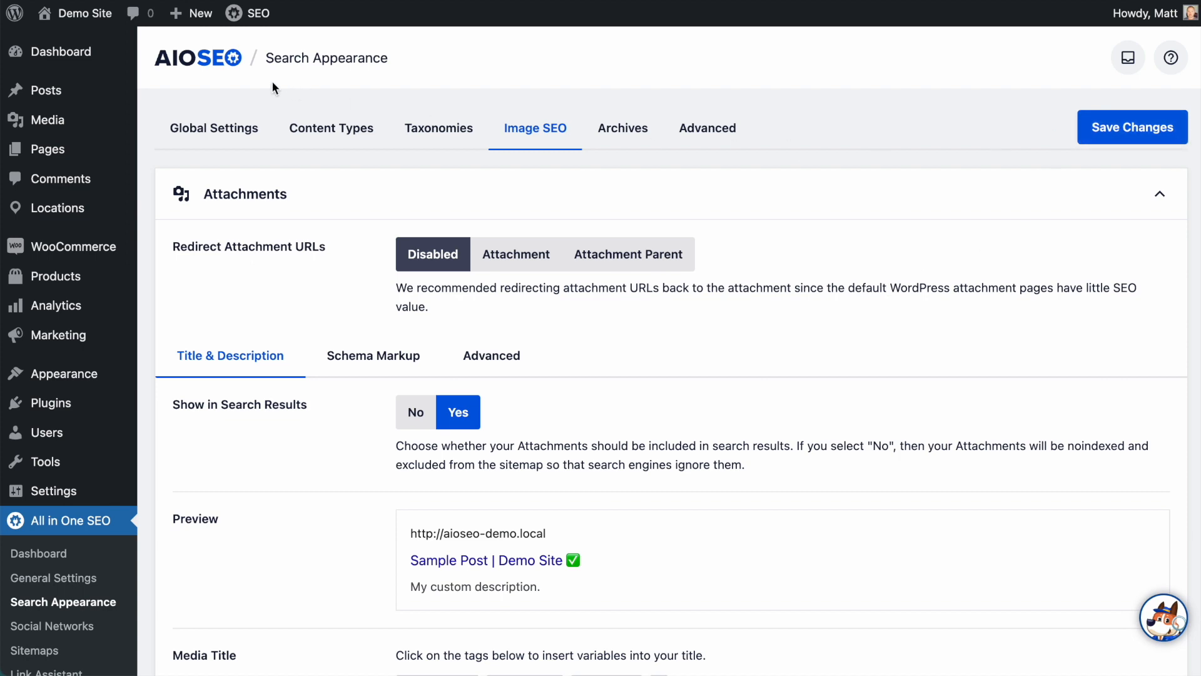
- Open the published post "What Are The Top 5 Best SEO Plugins" on the site from the posts list
{"action": "left_click", "coordinate": [52, 98]}
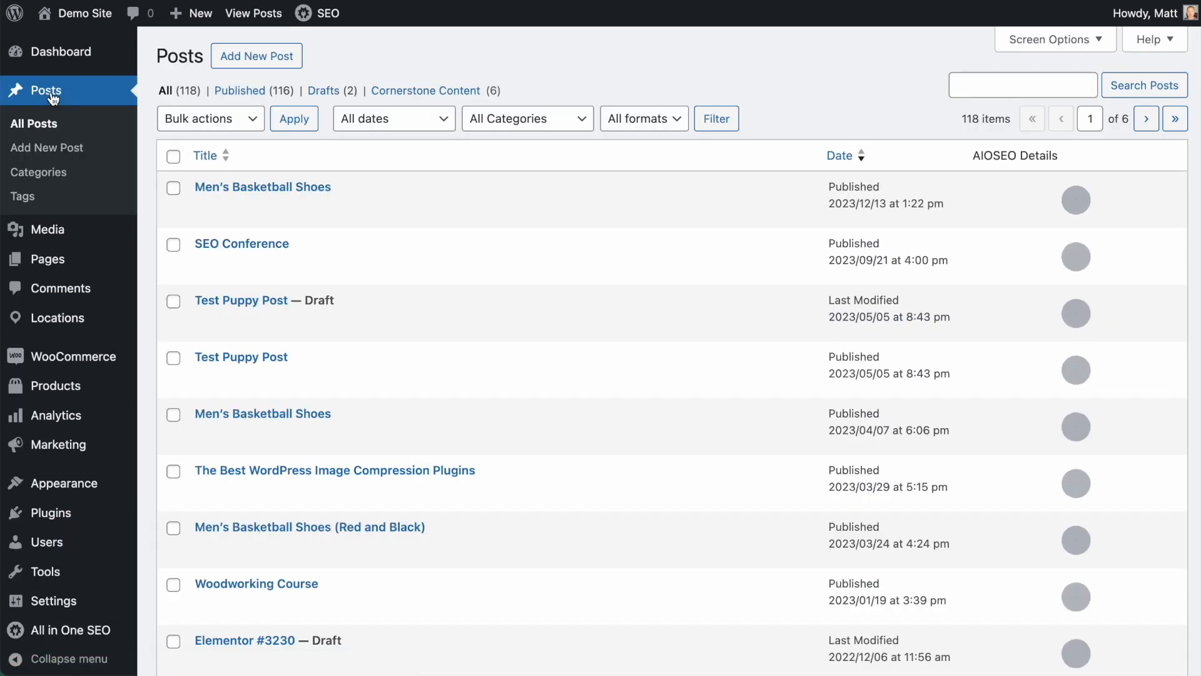
{"action": "scroll", "coordinate": [301, 276], "scroll_direction": "down", "scroll_amount": 5}
{"action": "scroll", "coordinate": [301, 275], "scroll_direction": "down", "scroll_amount": 9}
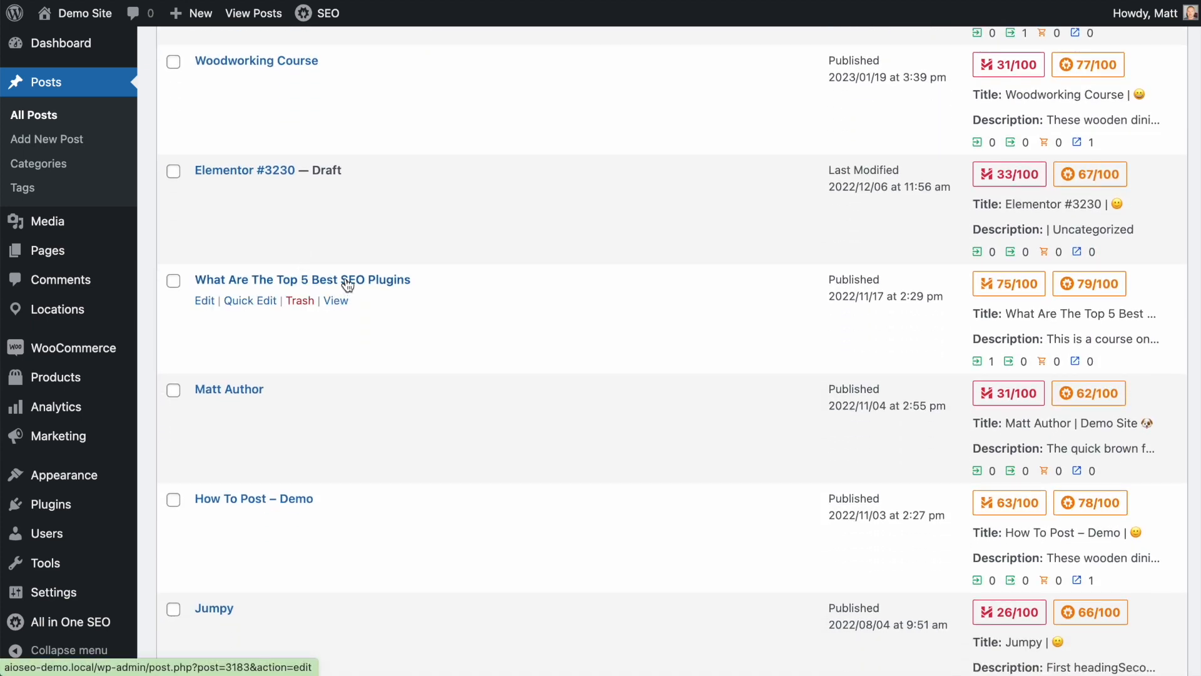
{"action": "left_click", "coordinate": [338, 302]}
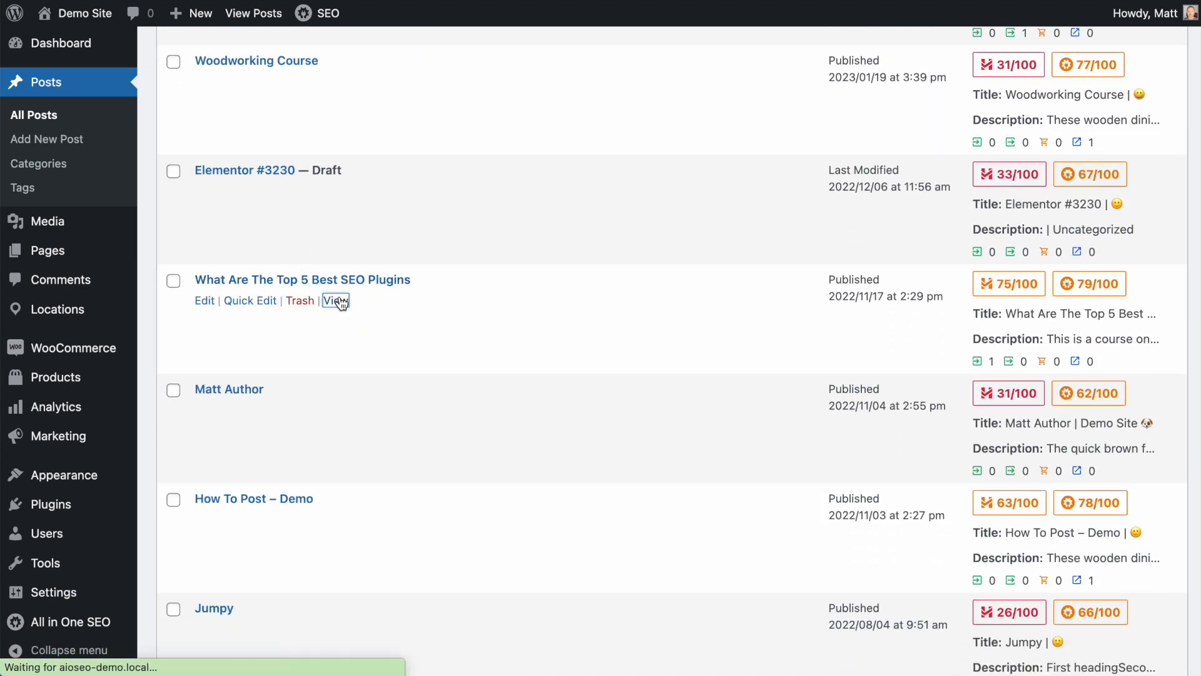
- Find the saw image in the published article and inspect its HTML element
{"action": "scroll", "coordinate": [515, 272], "scroll_direction": "down", "scroll_amount": 10}
{"action": "scroll", "coordinate": [516, 273], "scroll_direction": "down", "scroll_amount": 2}
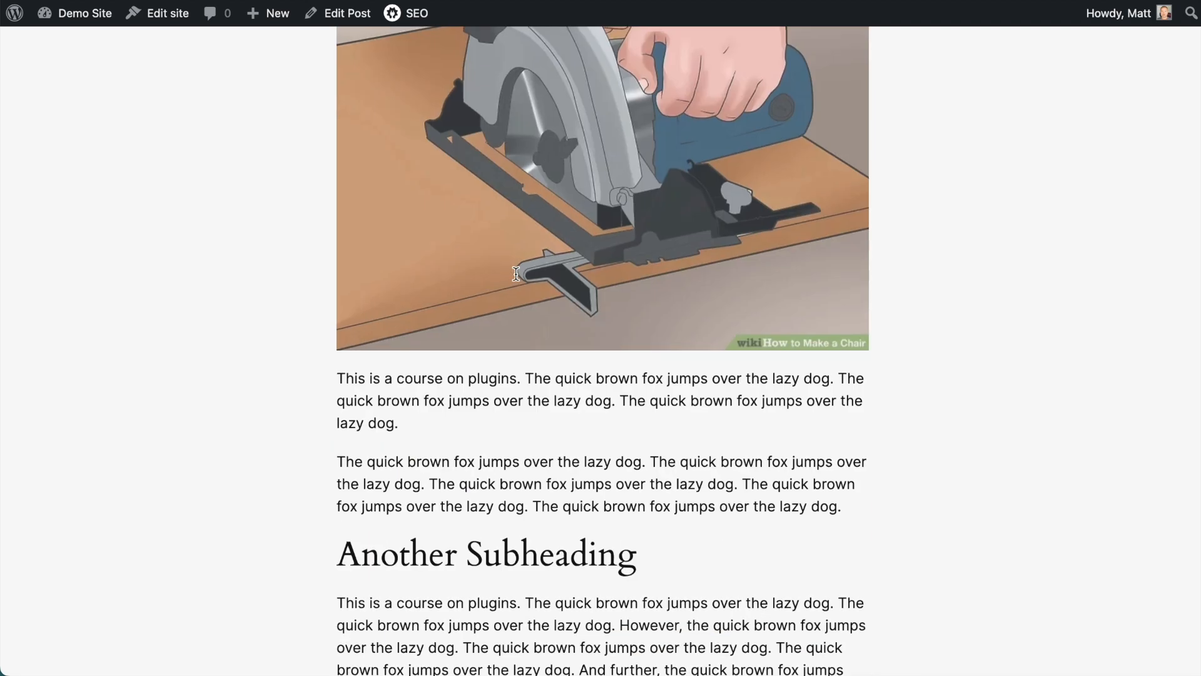
{"action": "scroll", "coordinate": [515, 269], "scroll_direction": "up", "scroll_amount": 2}
{"action": "right_click", "coordinate": [476, 236]}
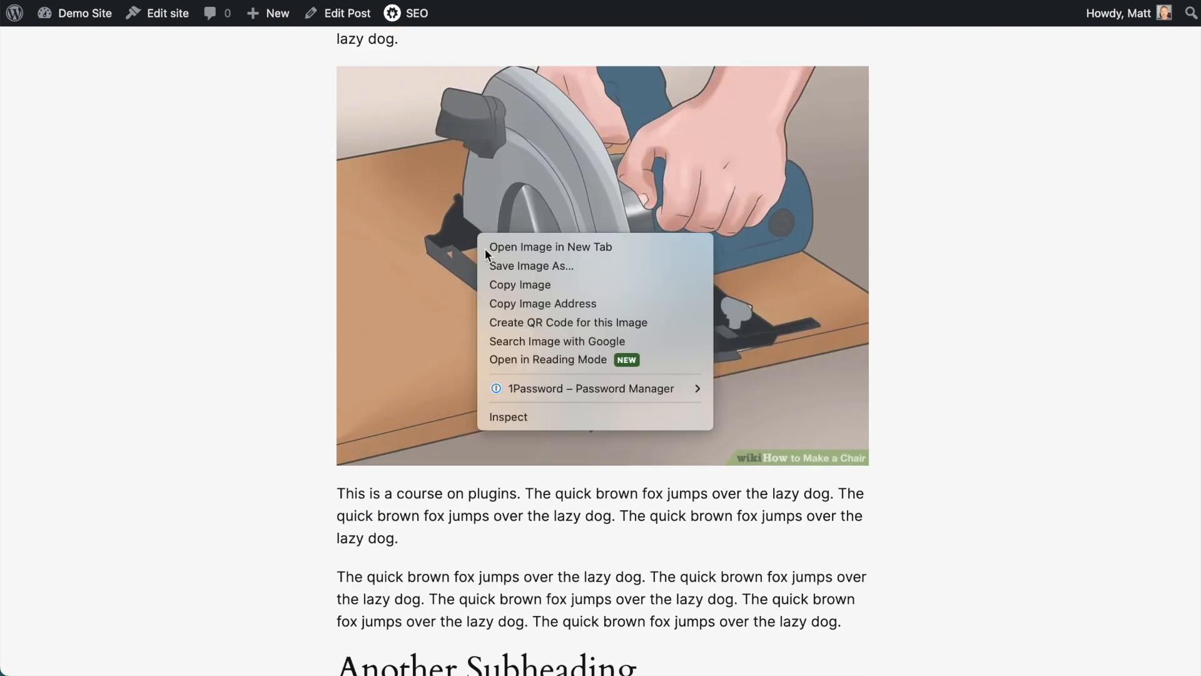
{"action": "left_click", "coordinate": [526, 410]}
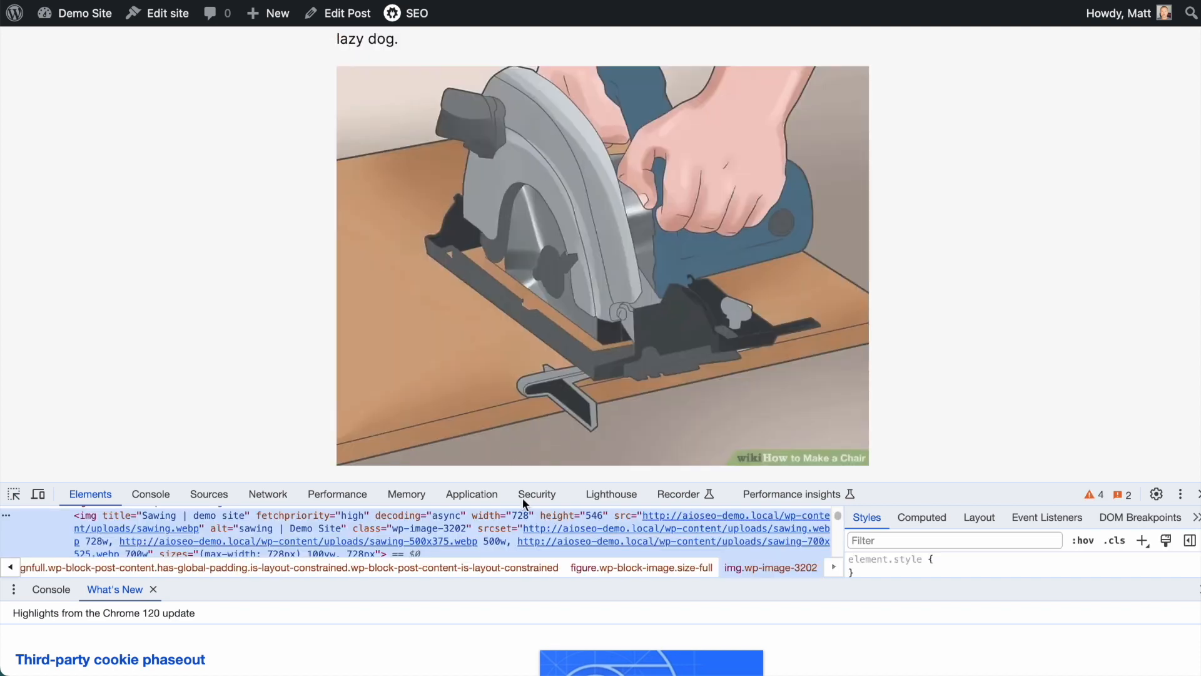
- Examine the saw image's alt attribute in the inspected code and its title tooltip on the page
{"action": "mouse_move", "coordinate": [94, 532]}
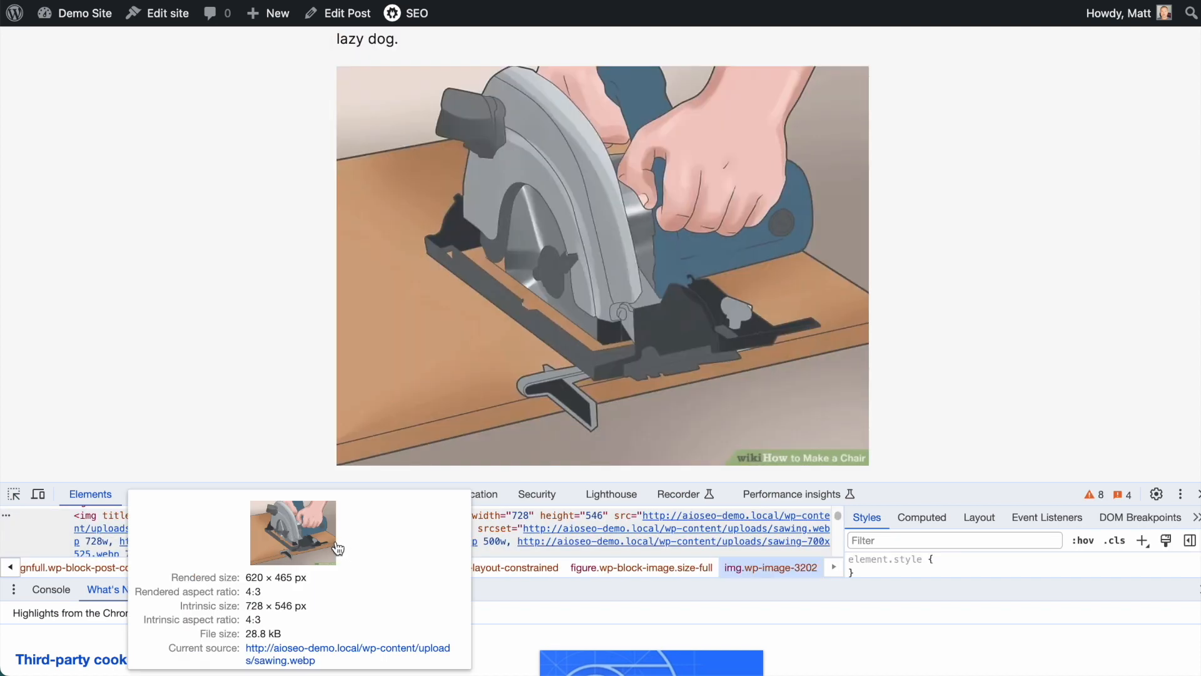
{"action": "scroll", "coordinate": [469, 536], "scroll_direction": "up", "scroll_amount": 1}
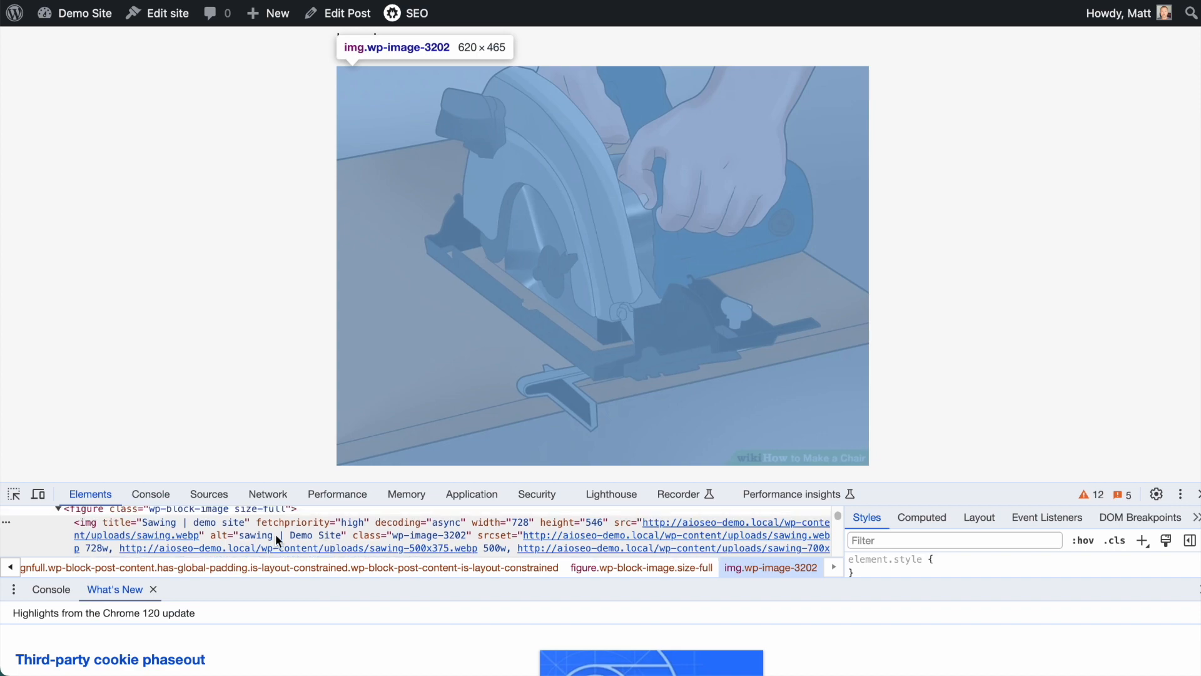
{"action": "left_click", "coordinate": [220, 536]}
{"action": "double_click", "coordinate": [253, 535]}
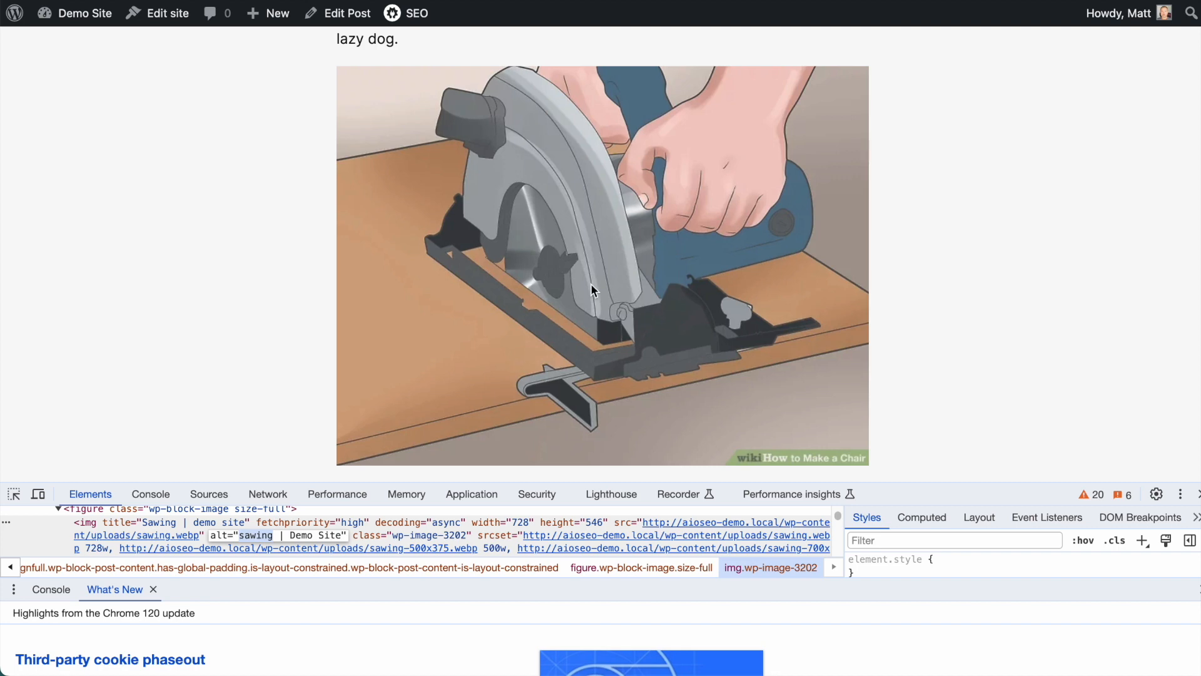
{"action": "mouse_move", "coordinate": [667, 224]}
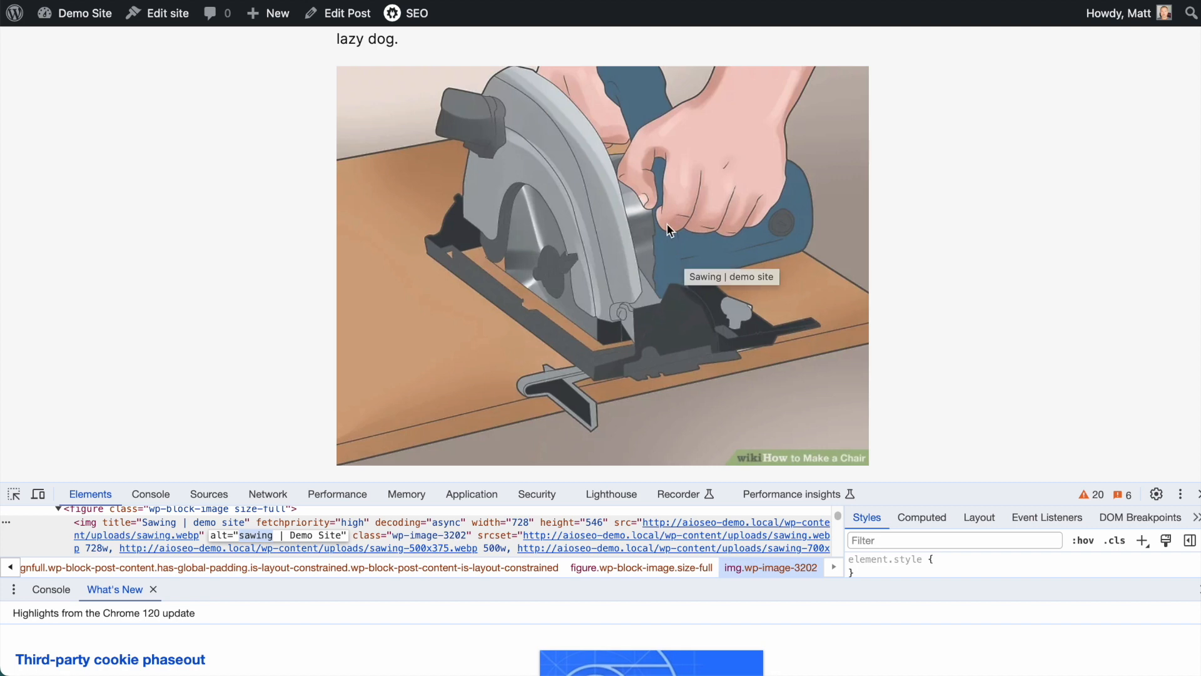